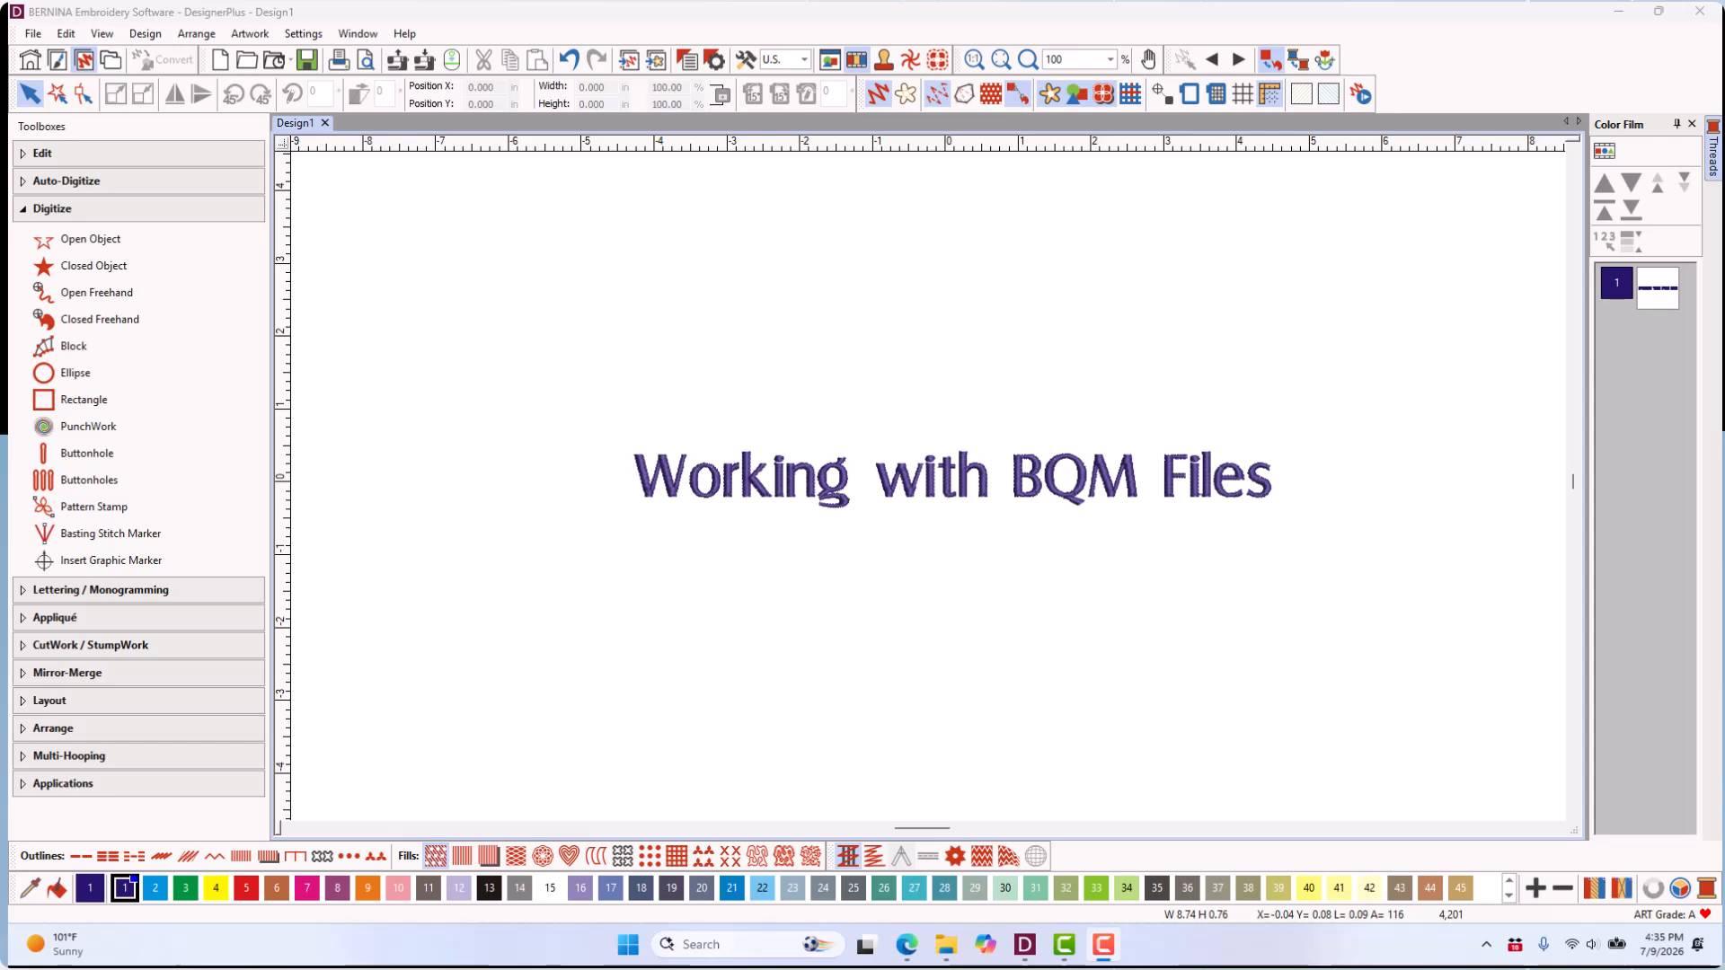
- Open the embroidery file BQM for Edit.exp and accept the non-native design notice
{"action": "left_click", "coordinate": [246, 60]}
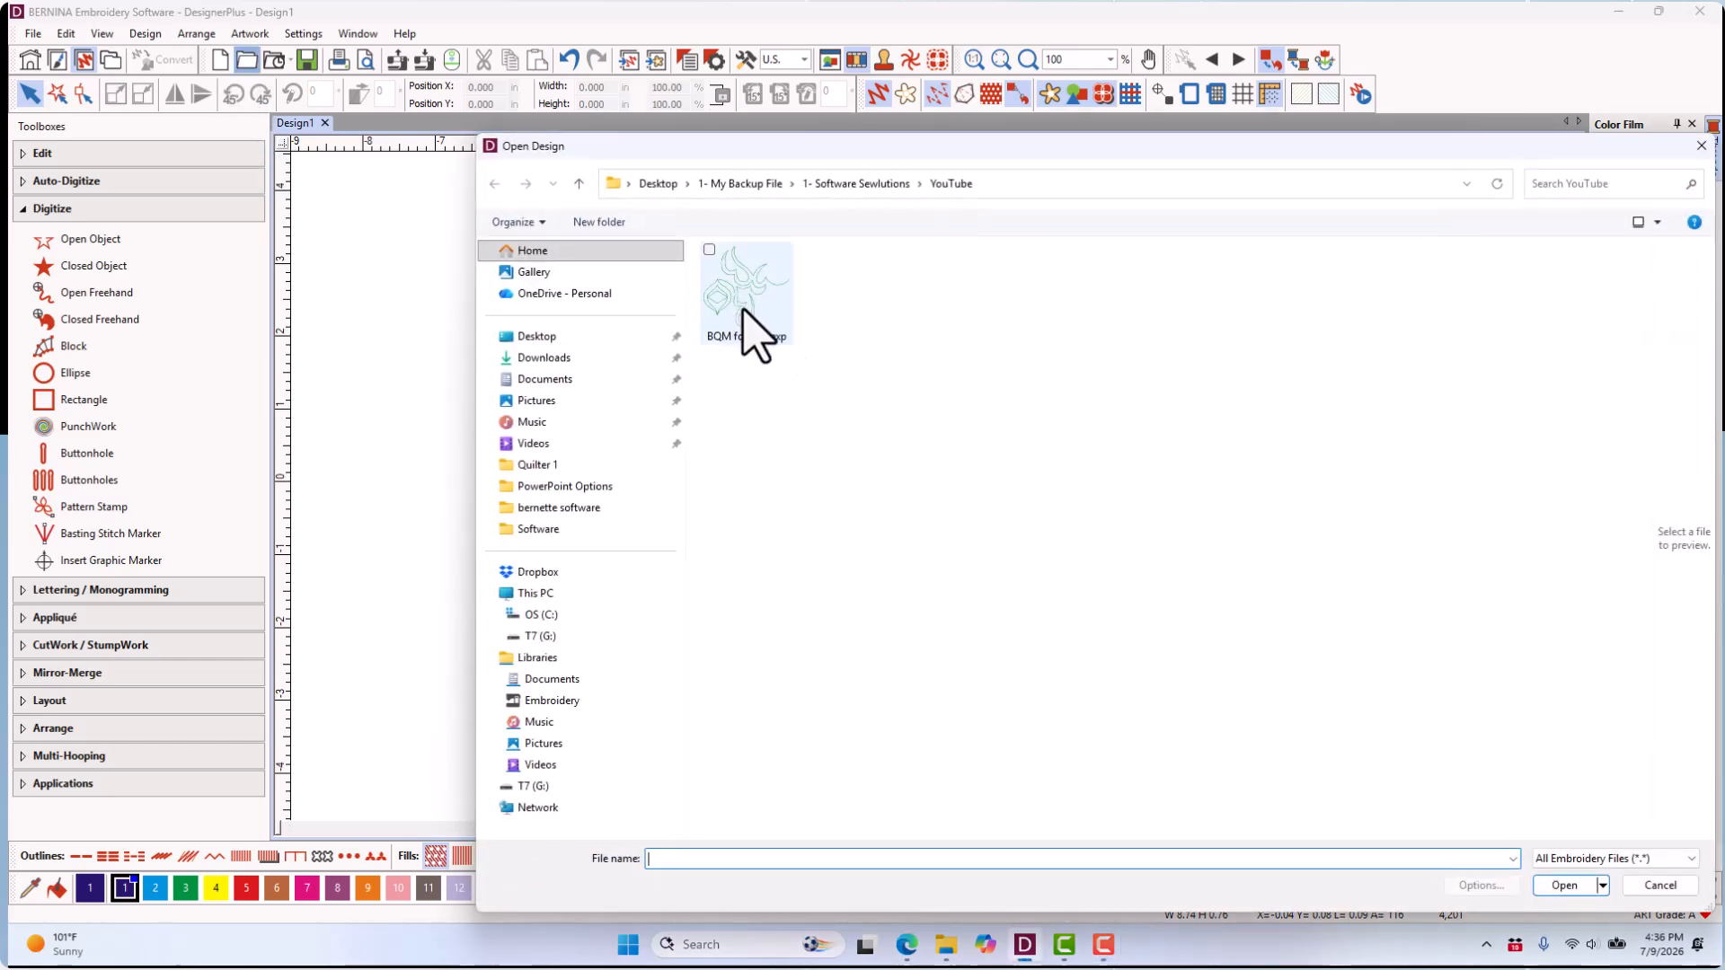
{"action": "left_click", "coordinate": [751, 337]}
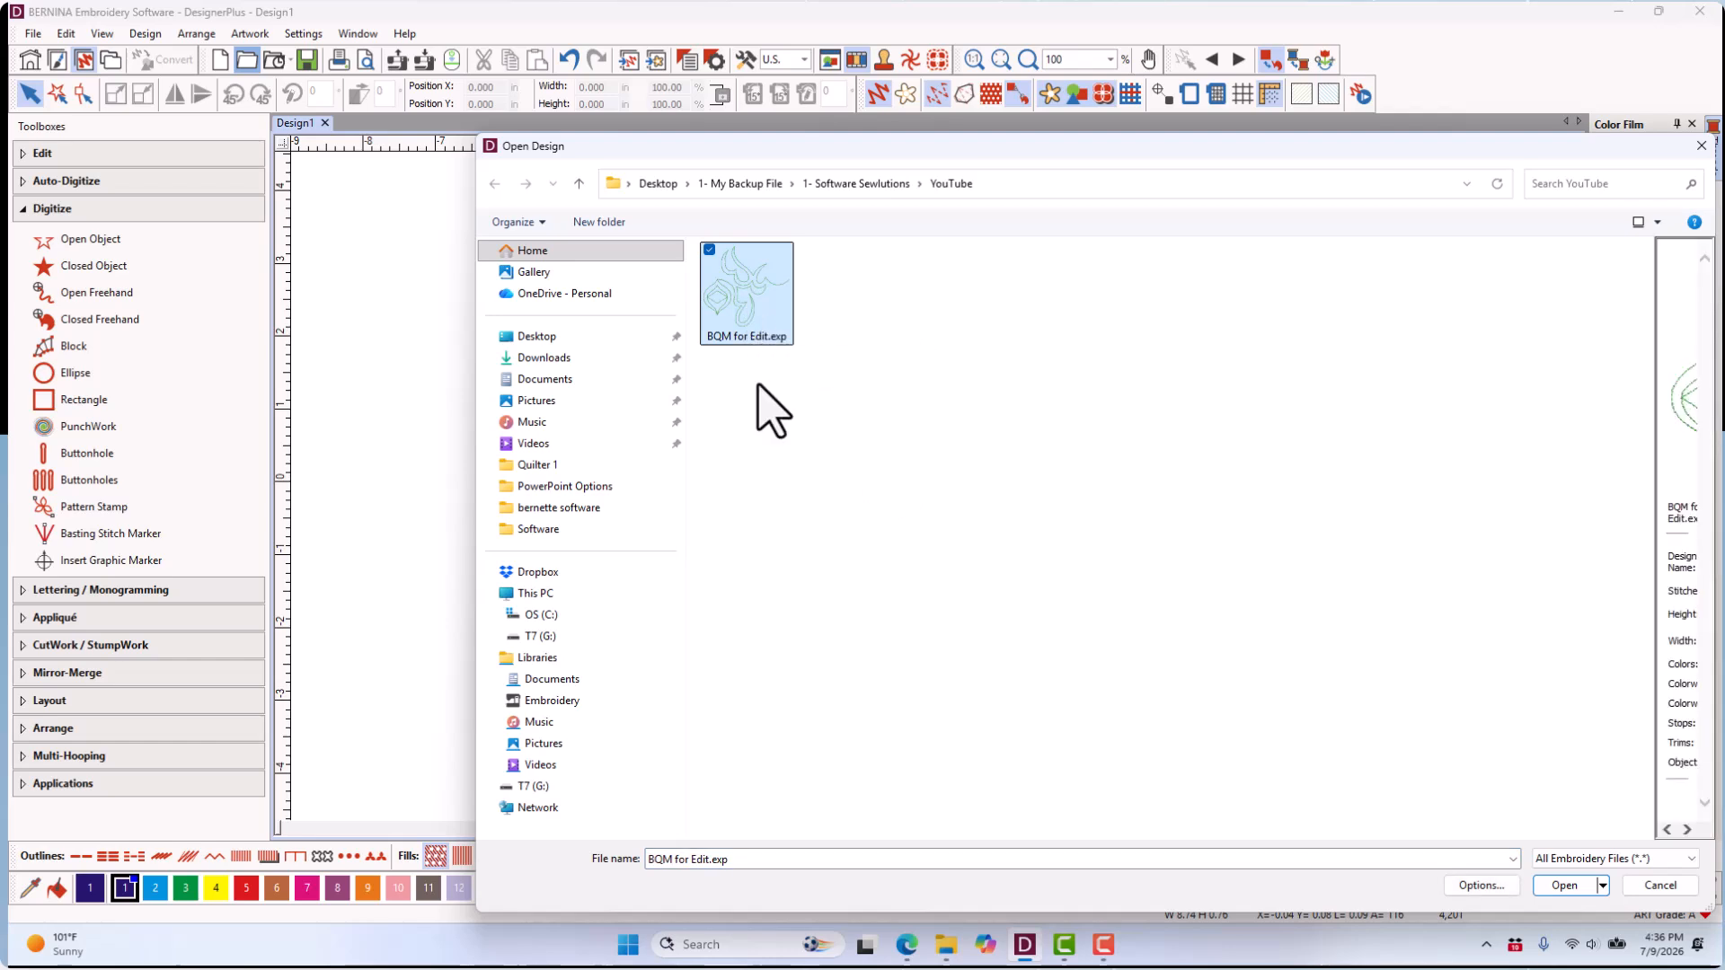
{"action": "left_click", "coordinate": [1564, 886]}
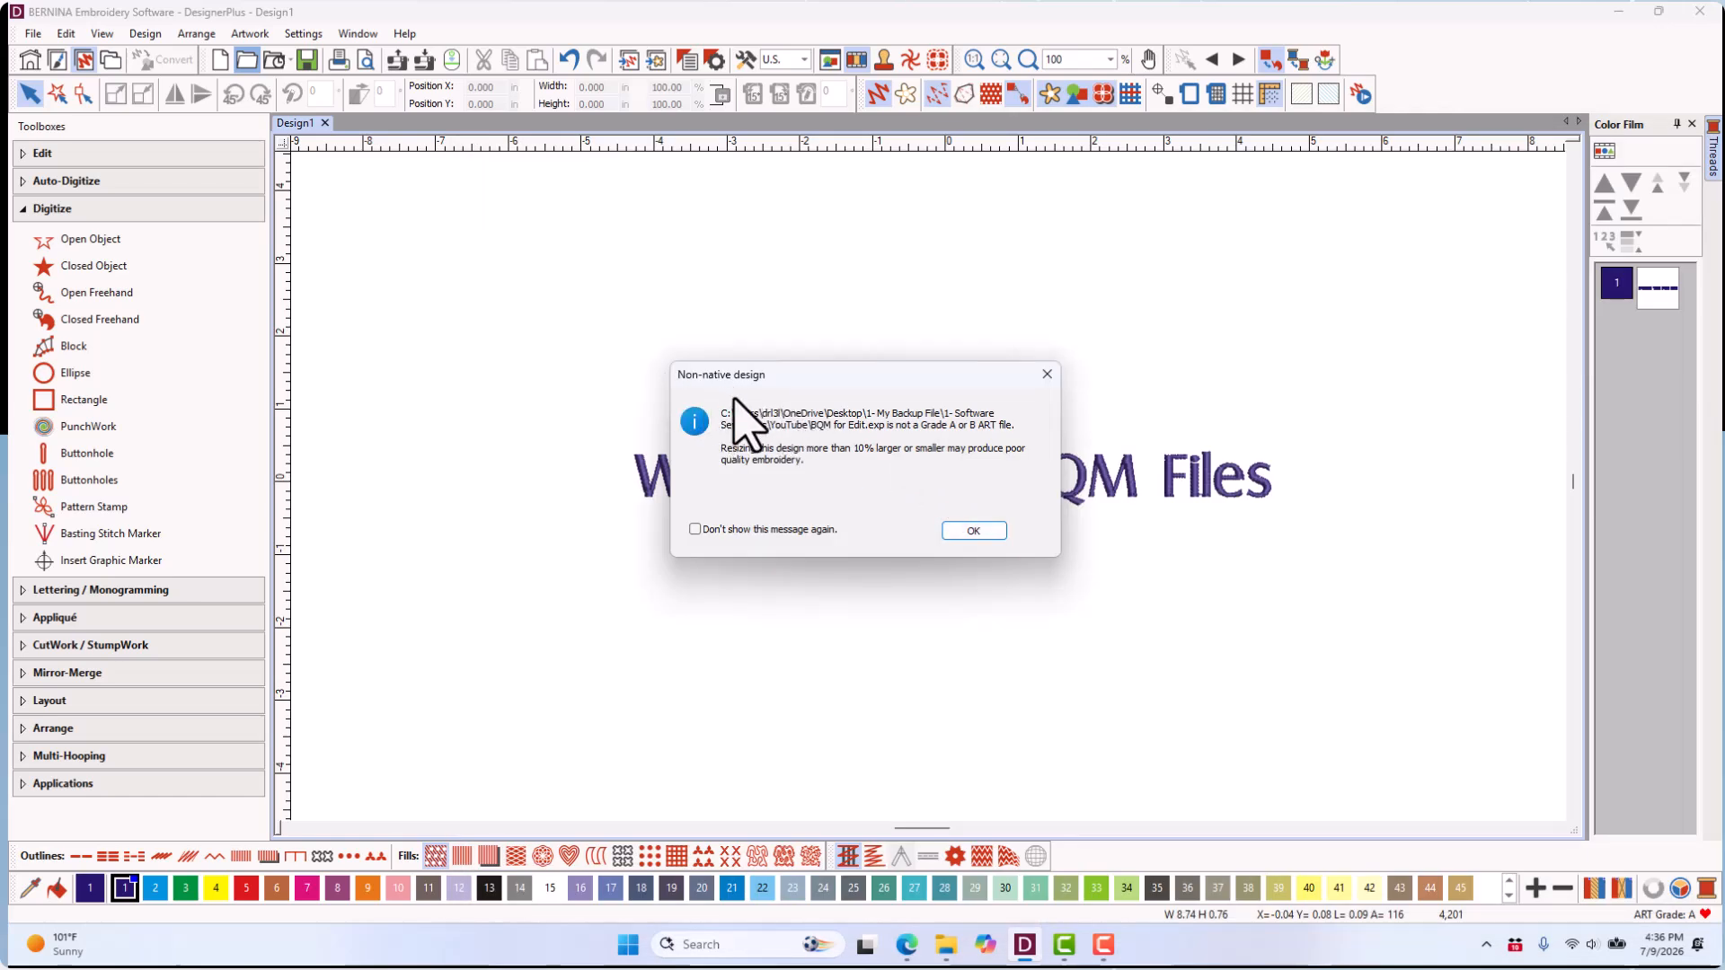
{"action": "left_click", "coordinate": [965, 530]}
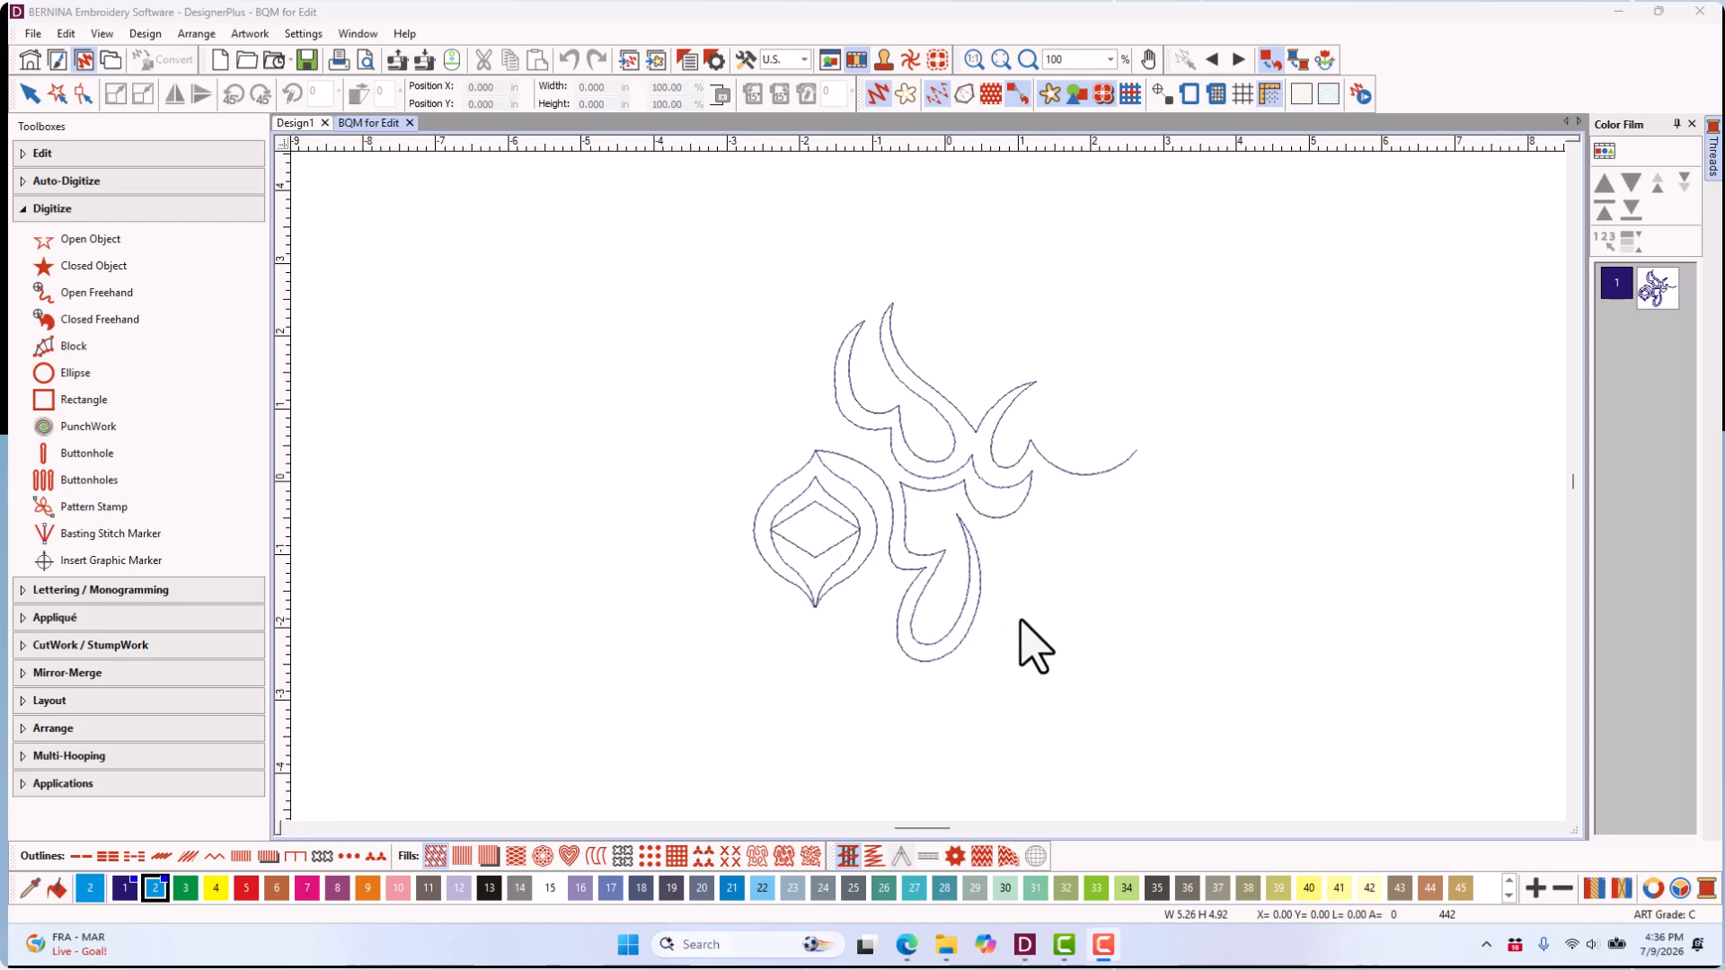
- Select the opened quilting design and inspect its reshape points
{"action": "left_click", "coordinate": [943, 658]}
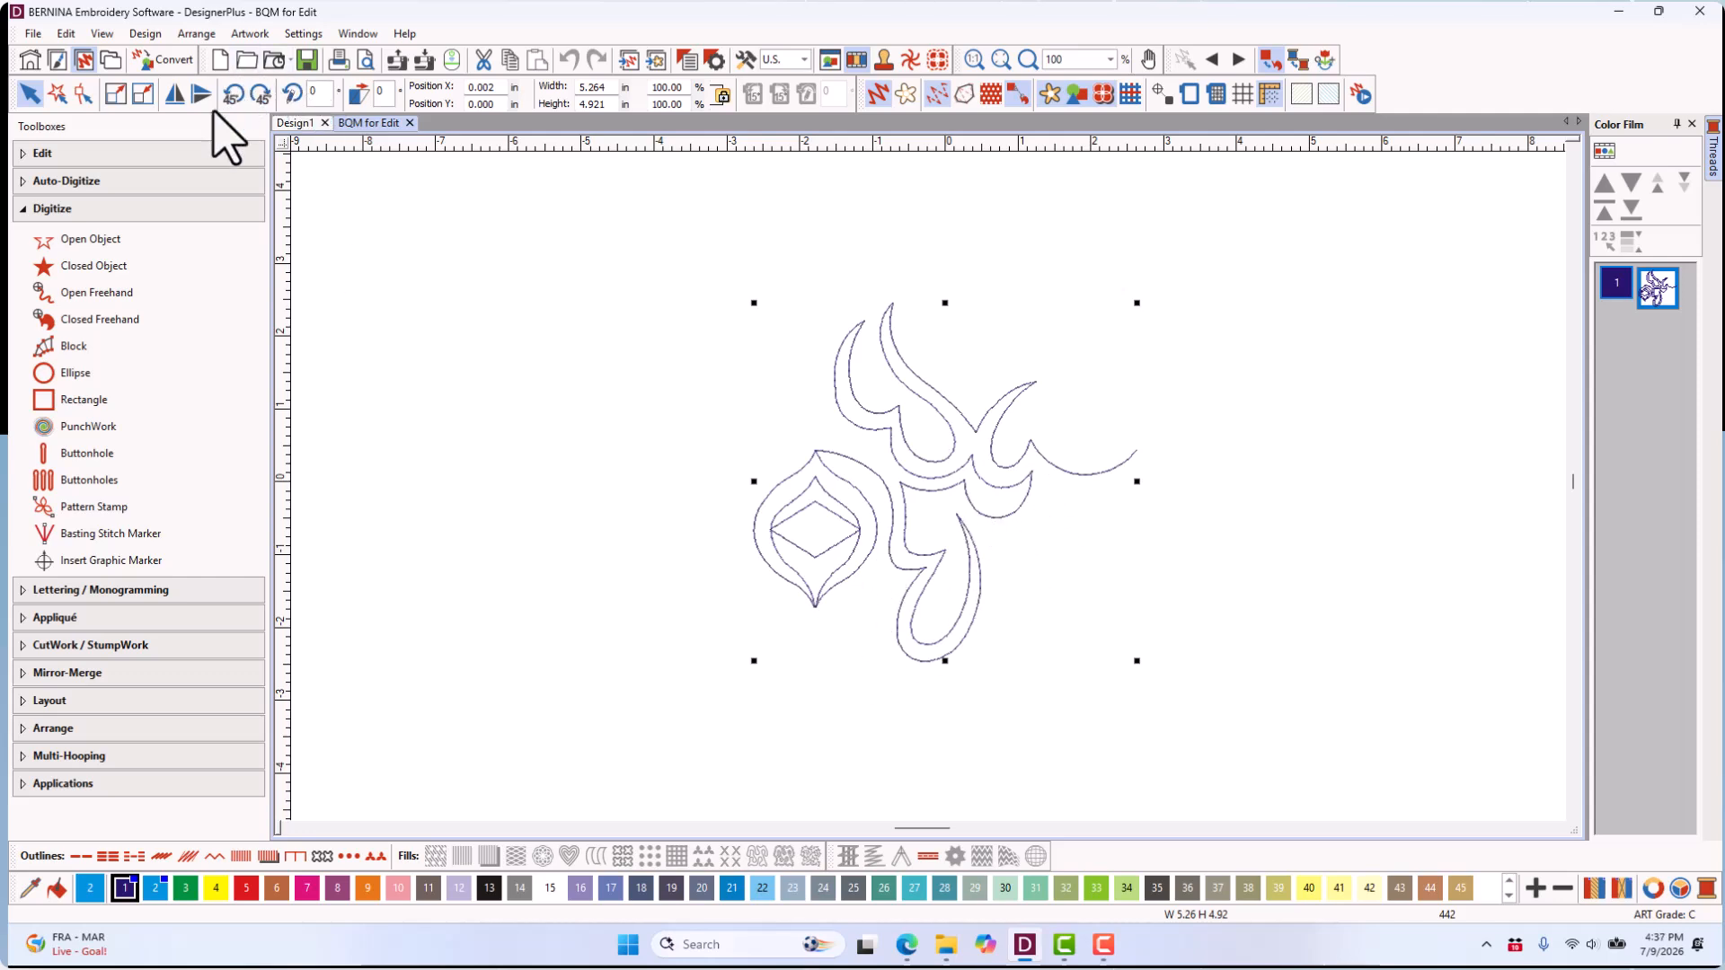
{"action": "left_click", "coordinate": [84, 94]}
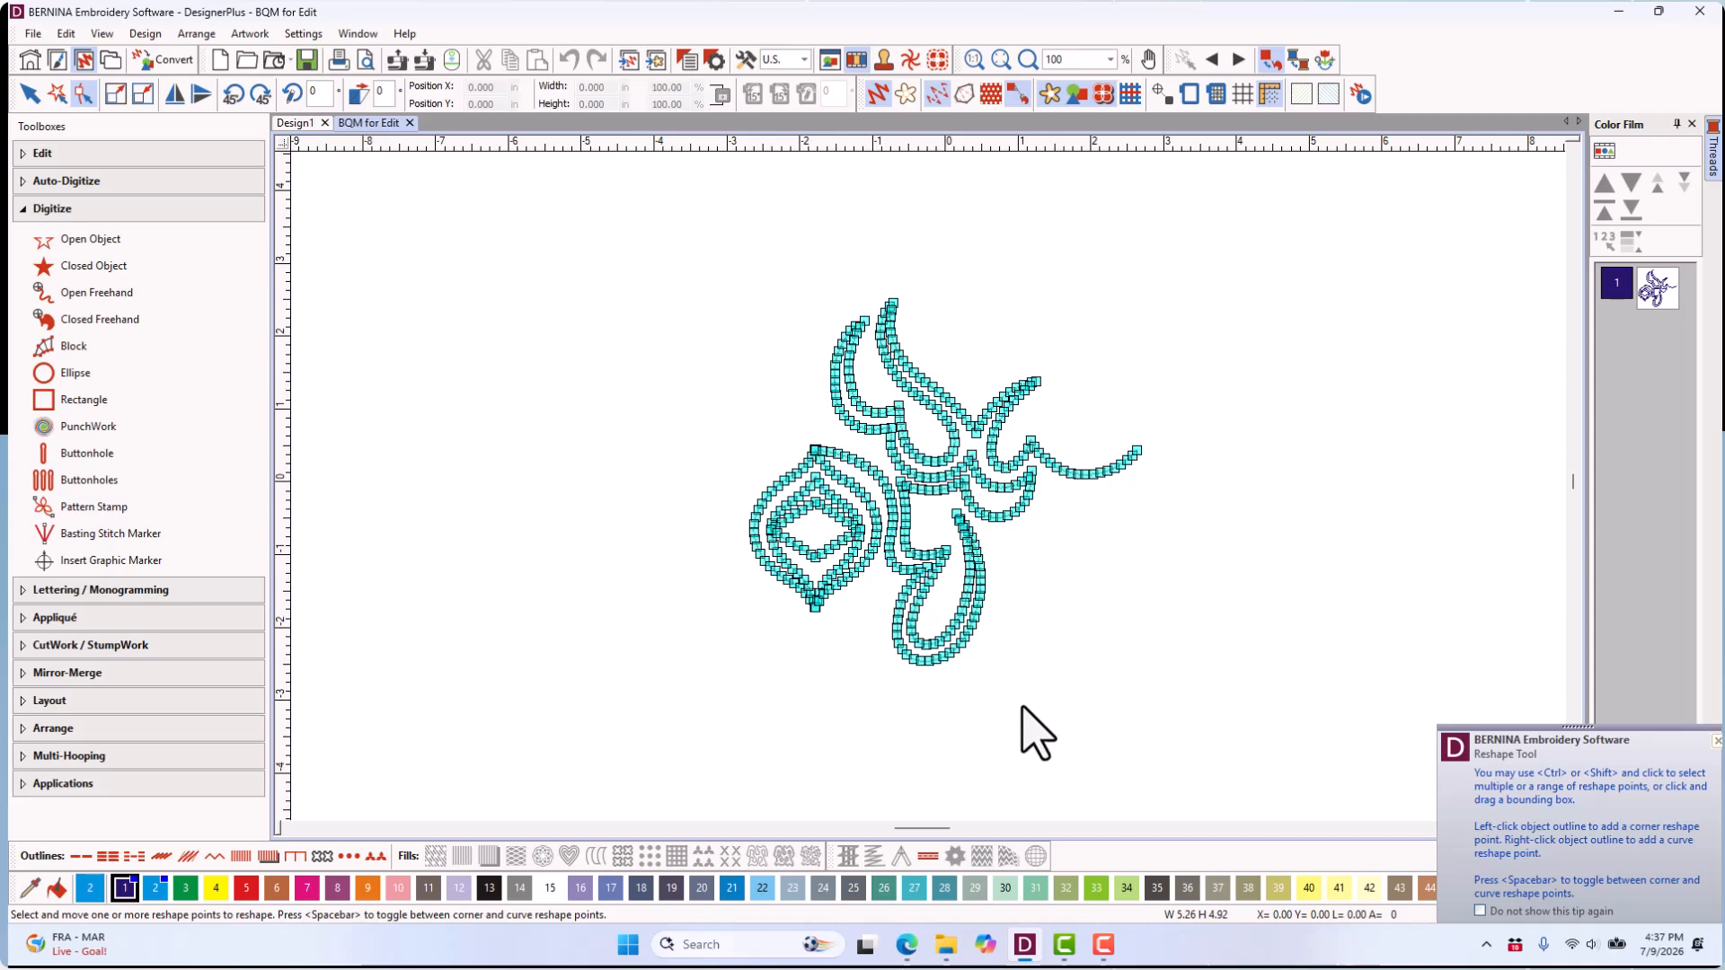
{"action": "key", "text": "Escape"}
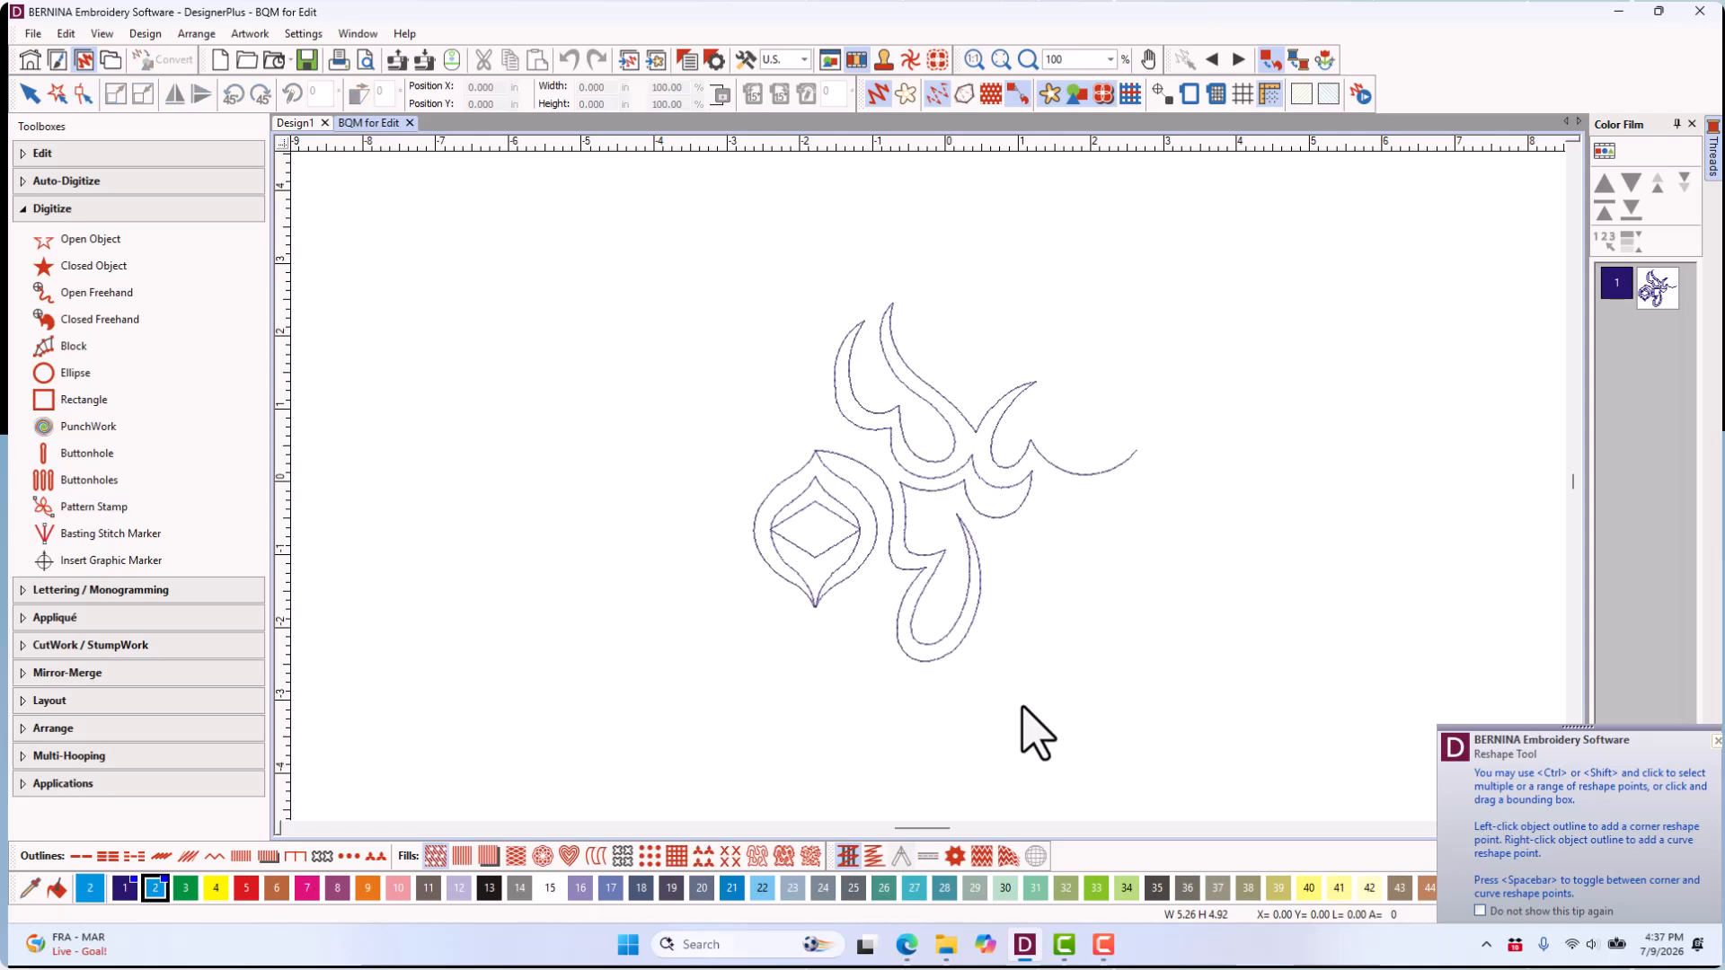
- Convert the whole quilting design to Vector artwork and convert the resulting curve back into embroidery
{"action": "left_click", "coordinate": [928, 658]}
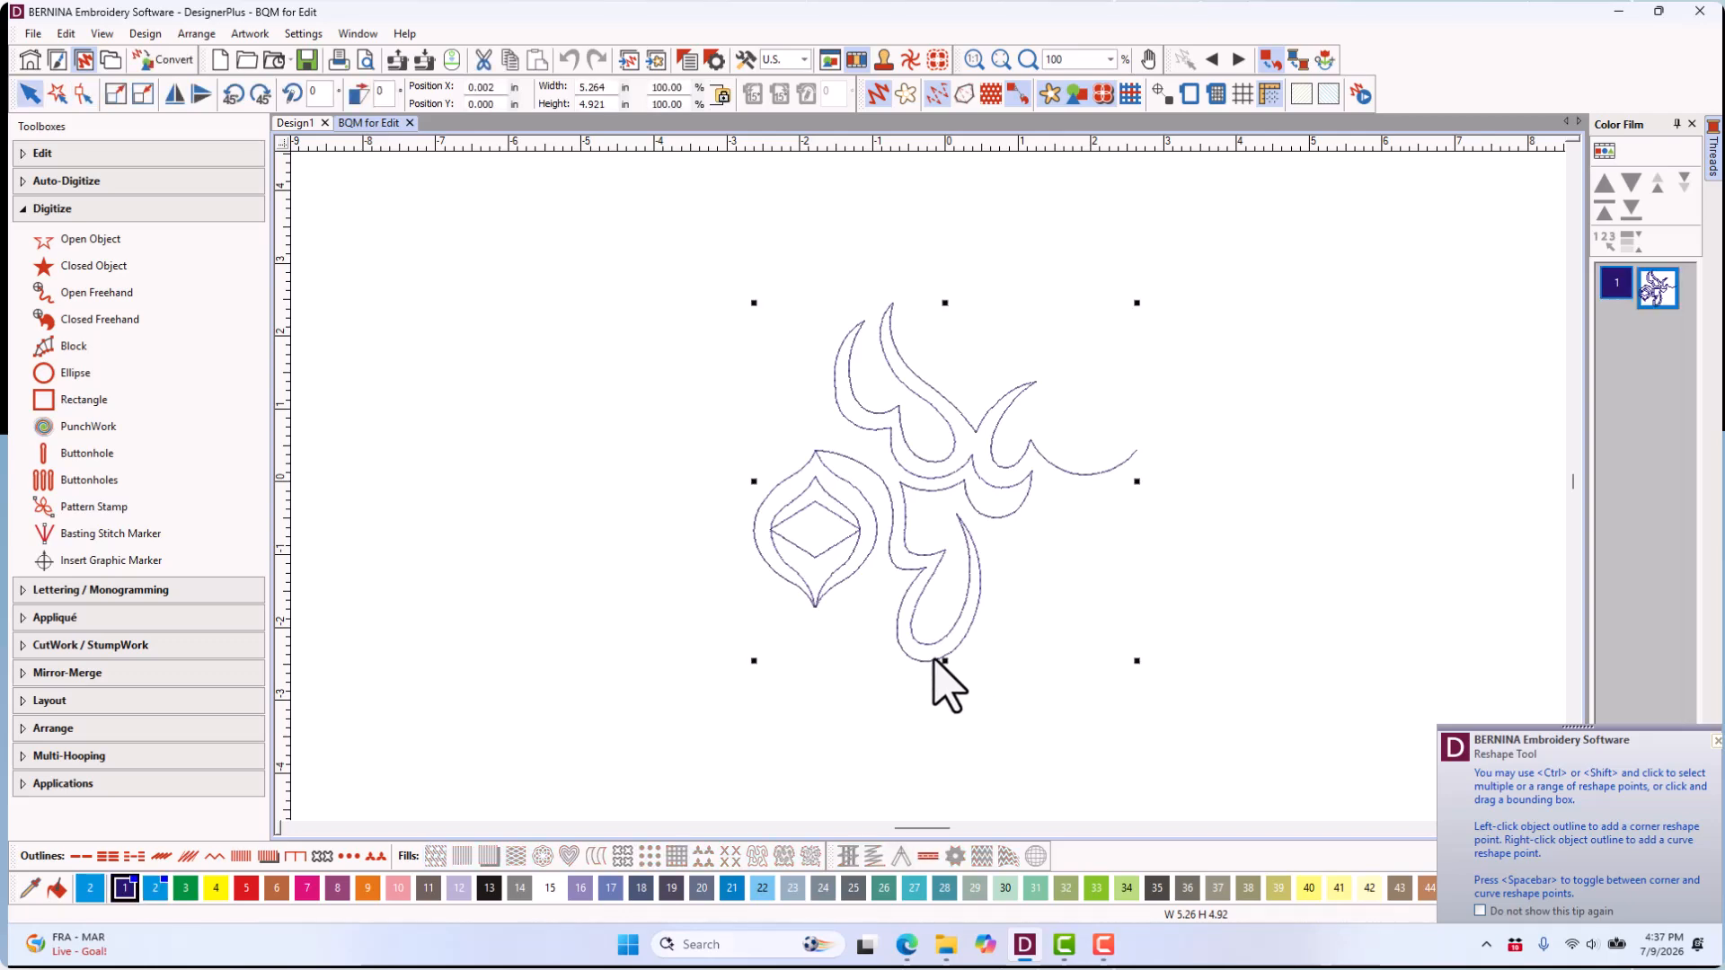
{"action": "left_click", "coordinate": [173, 61]}
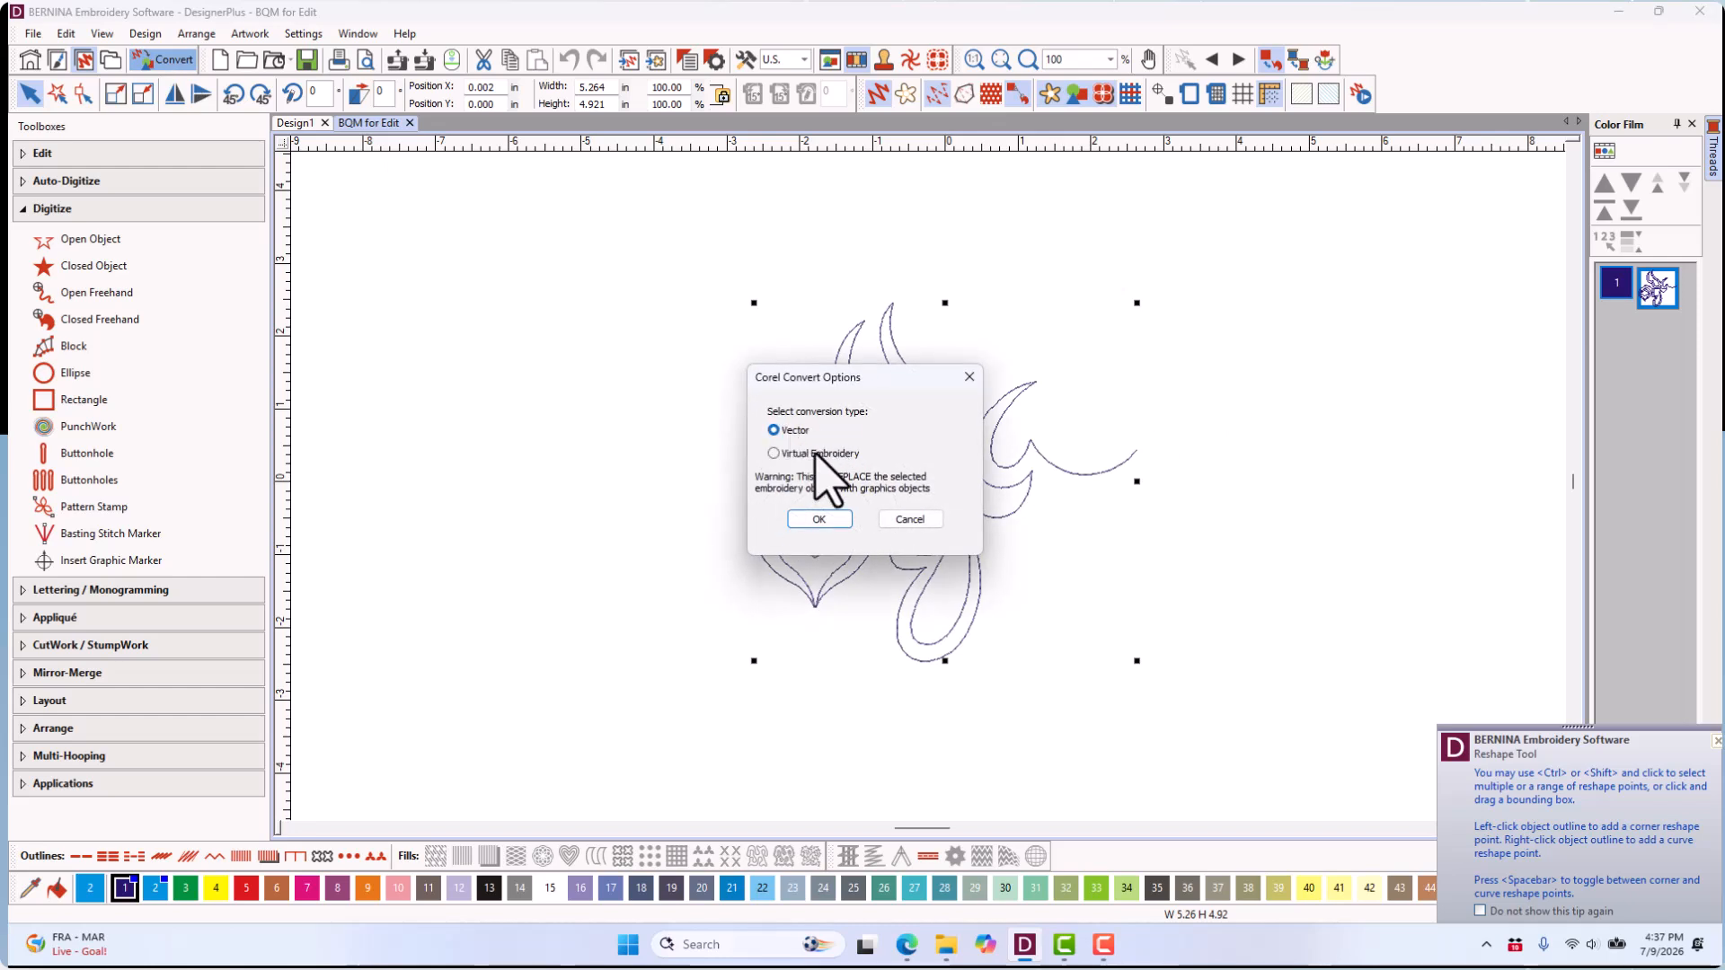
{"action": "left_click", "coordinate": [820, 520]}
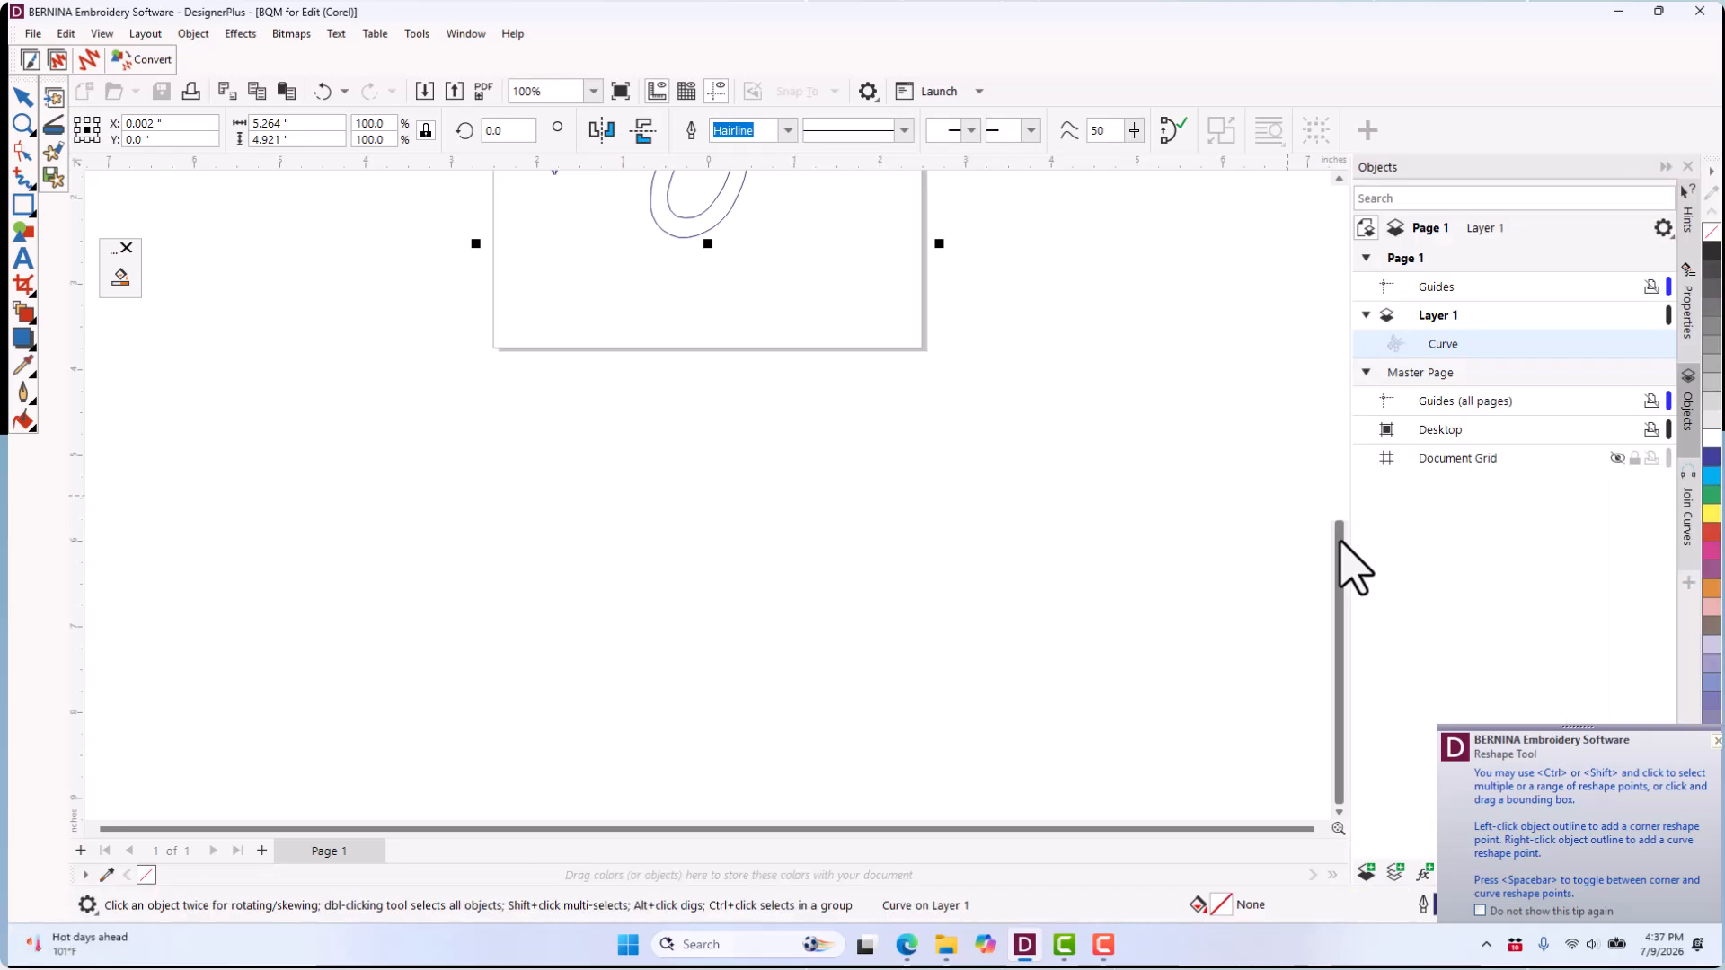
{"action": "scroll", "coordinate": [1334, 629], "scroll_direction": "up", "scroll_amount": 5}
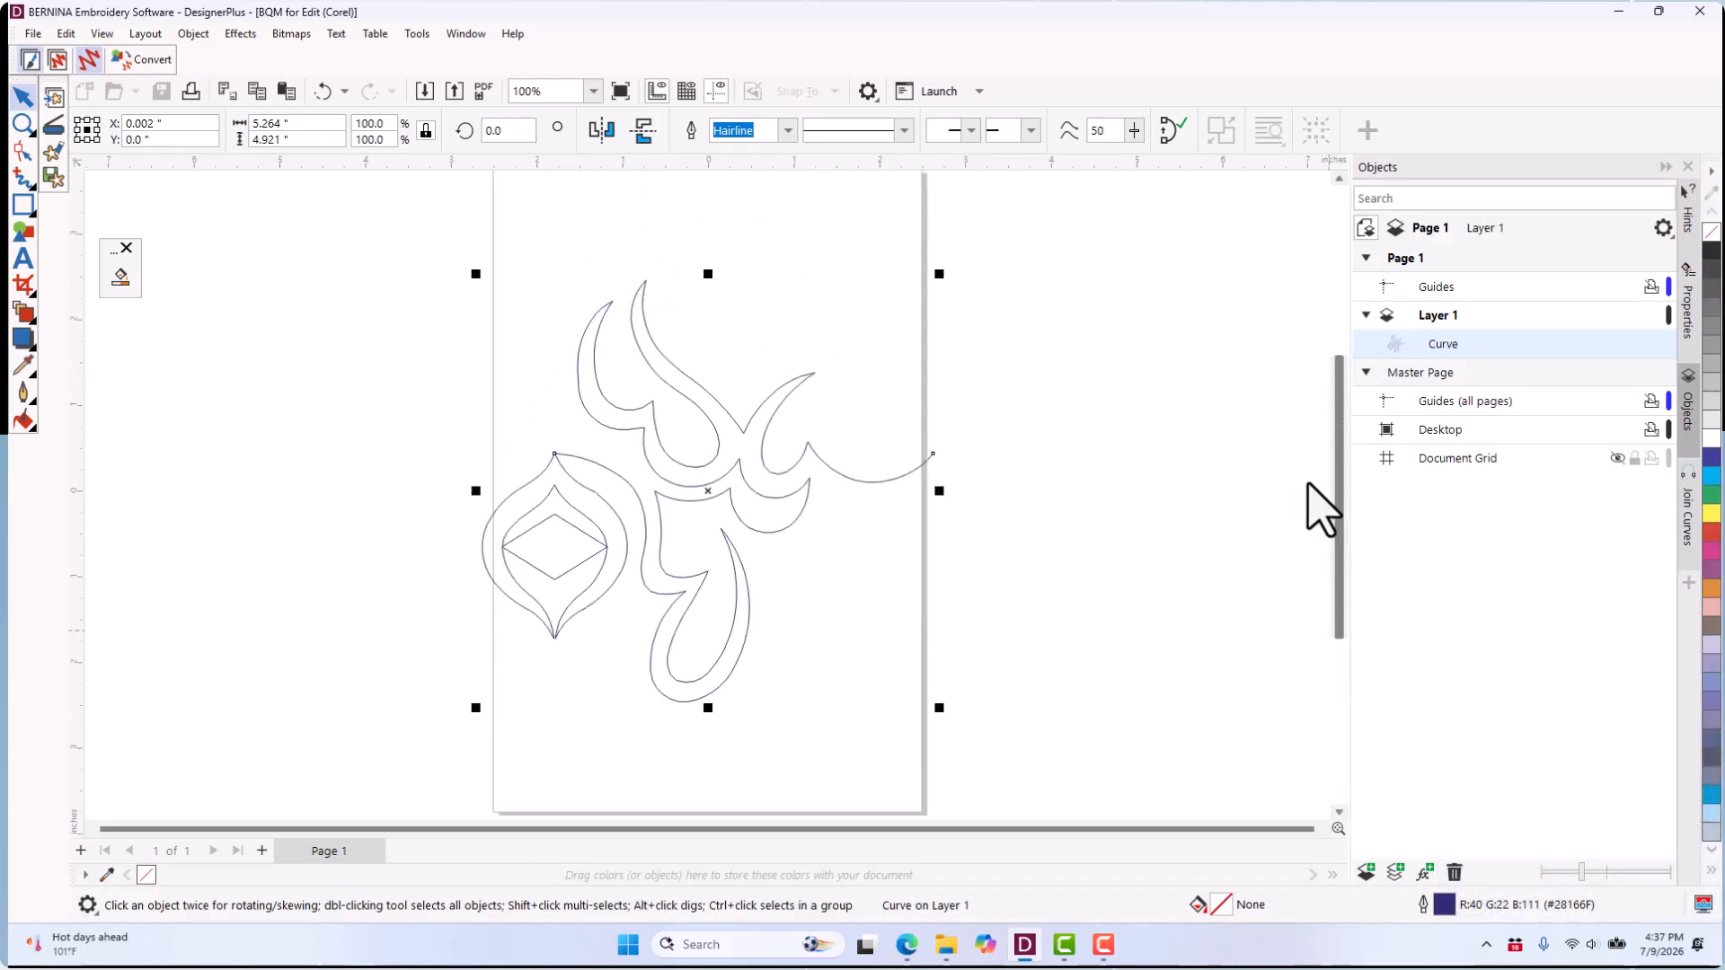
{"action": "left_click", "coordinate": [146, 60]}
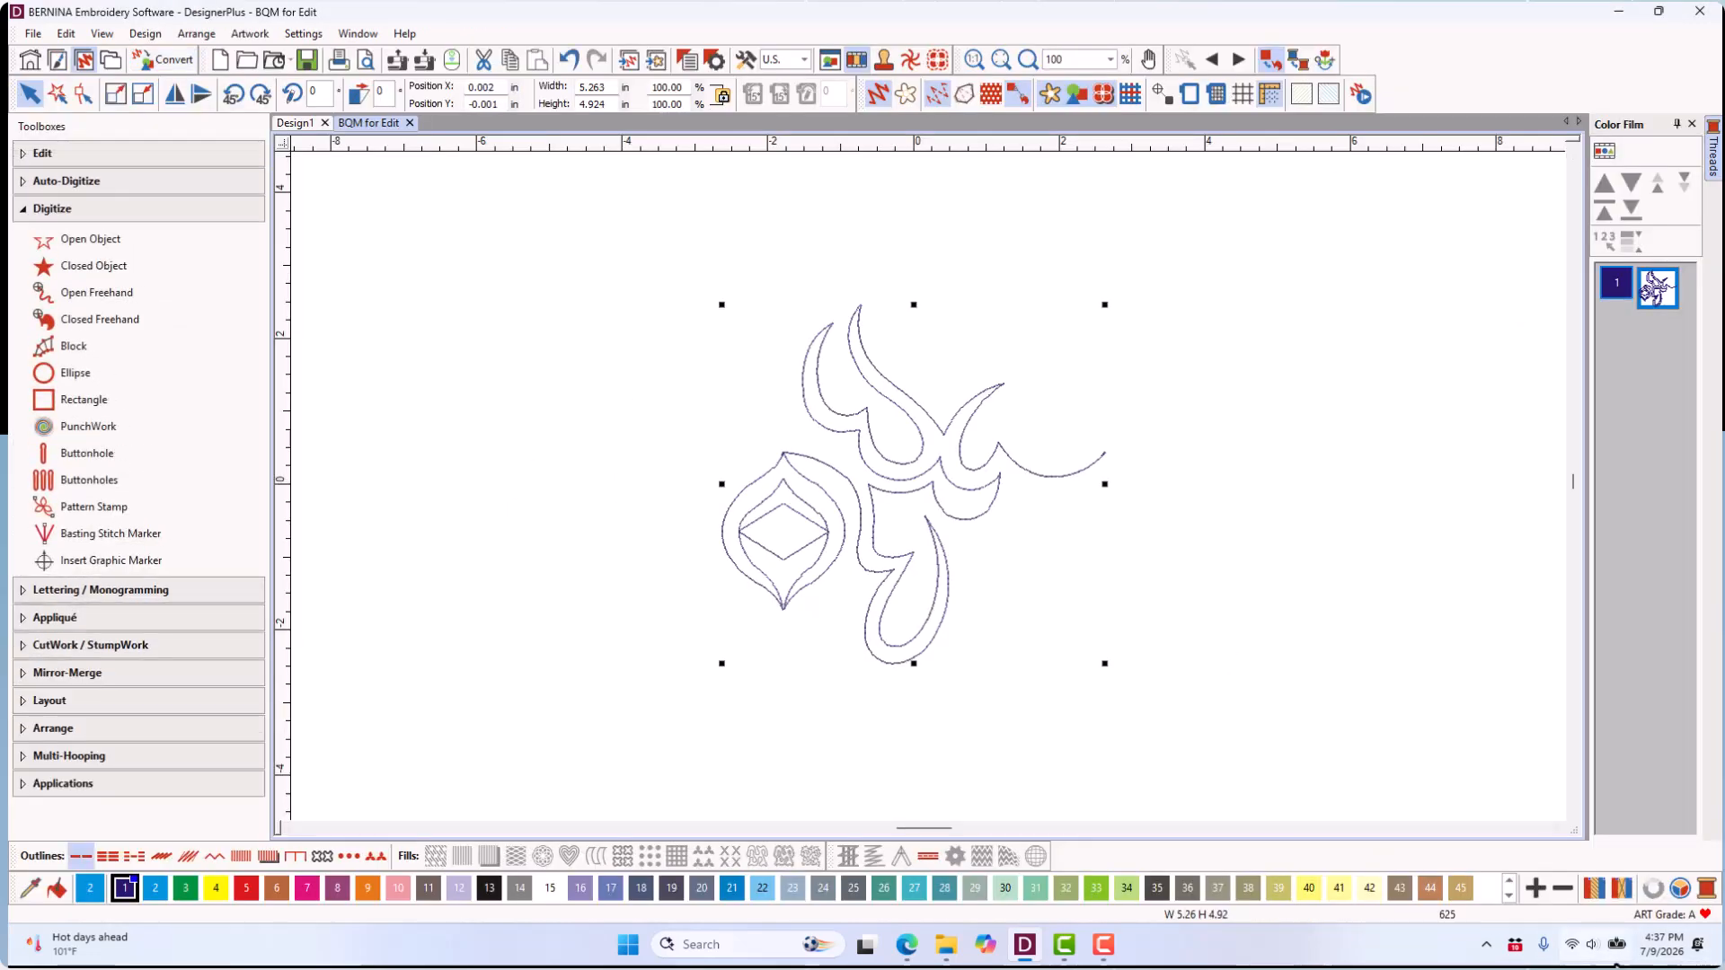
- Check the converted design's ART grade and examine its reshape nodes
{"action": "mouse_move", "coordinate": [1672, 910]}
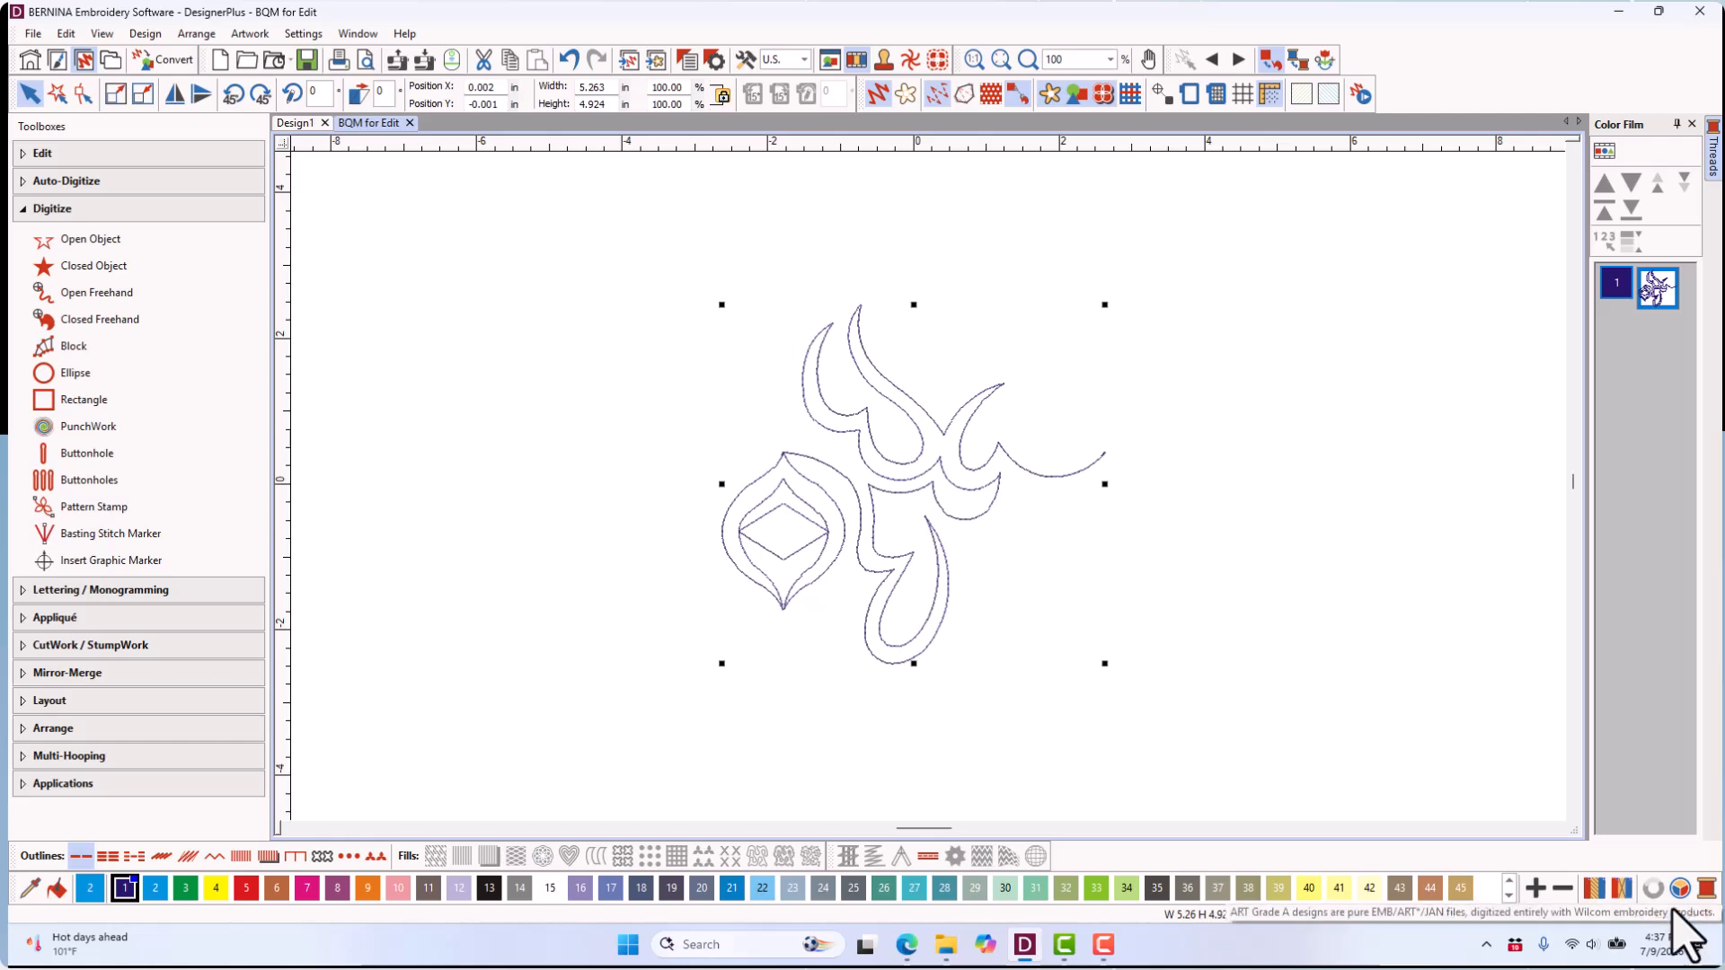
{"action": "left_click", "coordinate": [83, 93]}
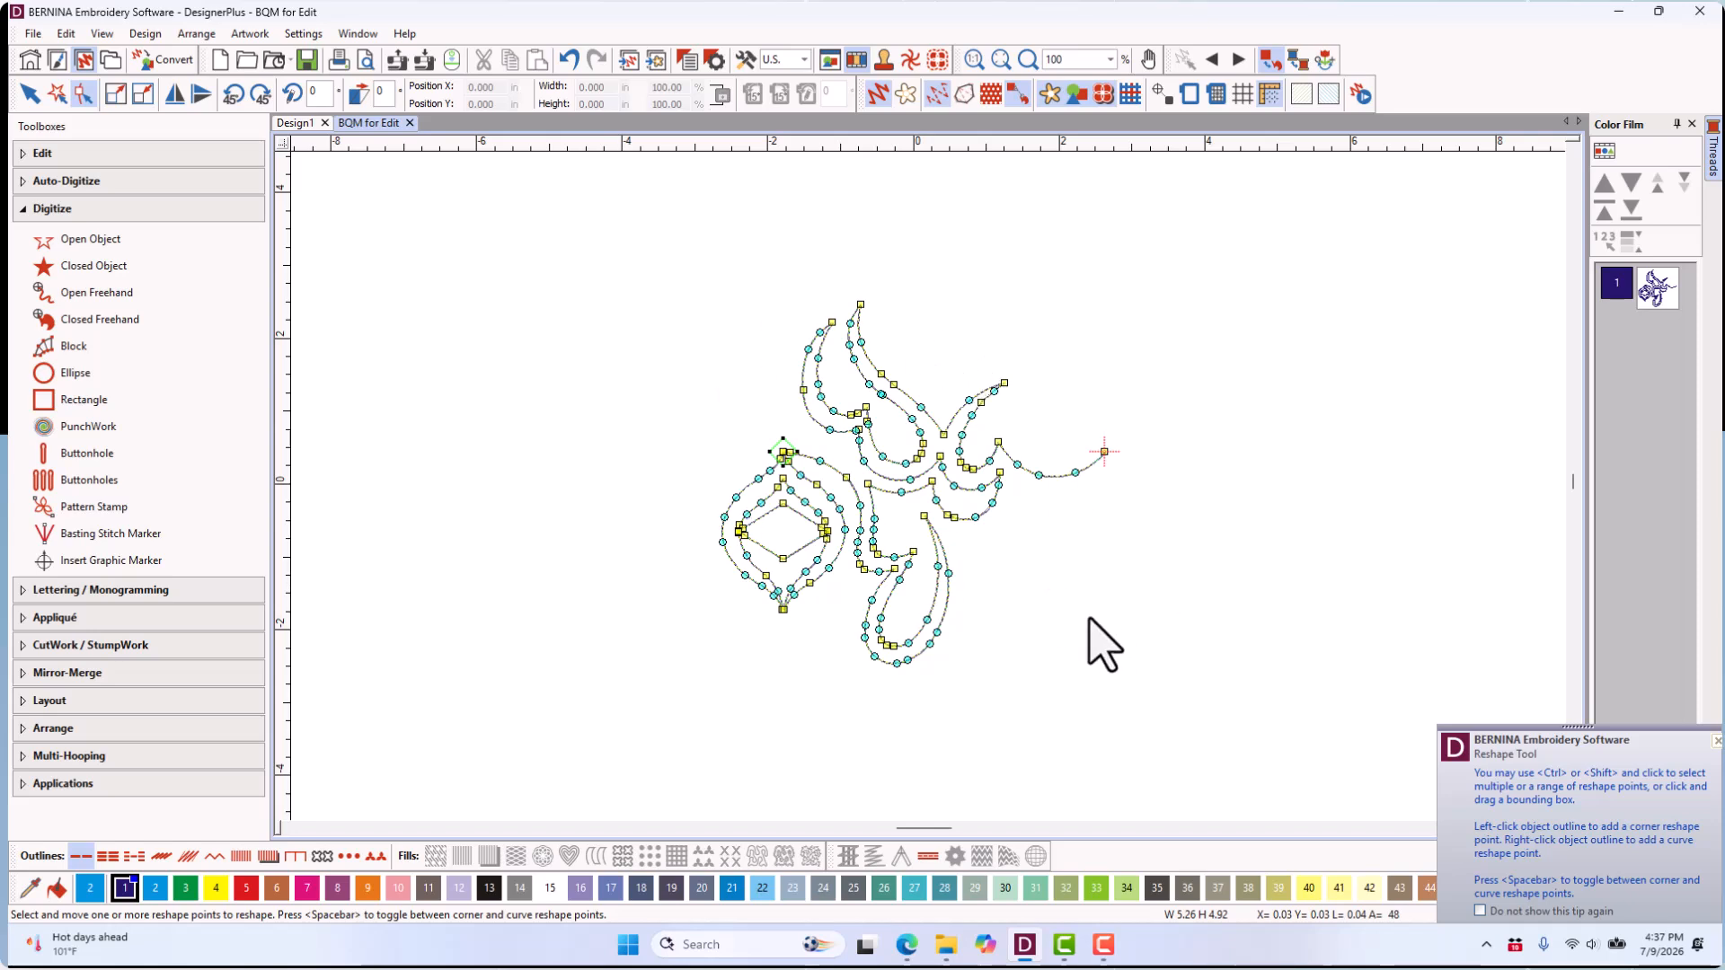
{"action": "key", "text": "Escape"}
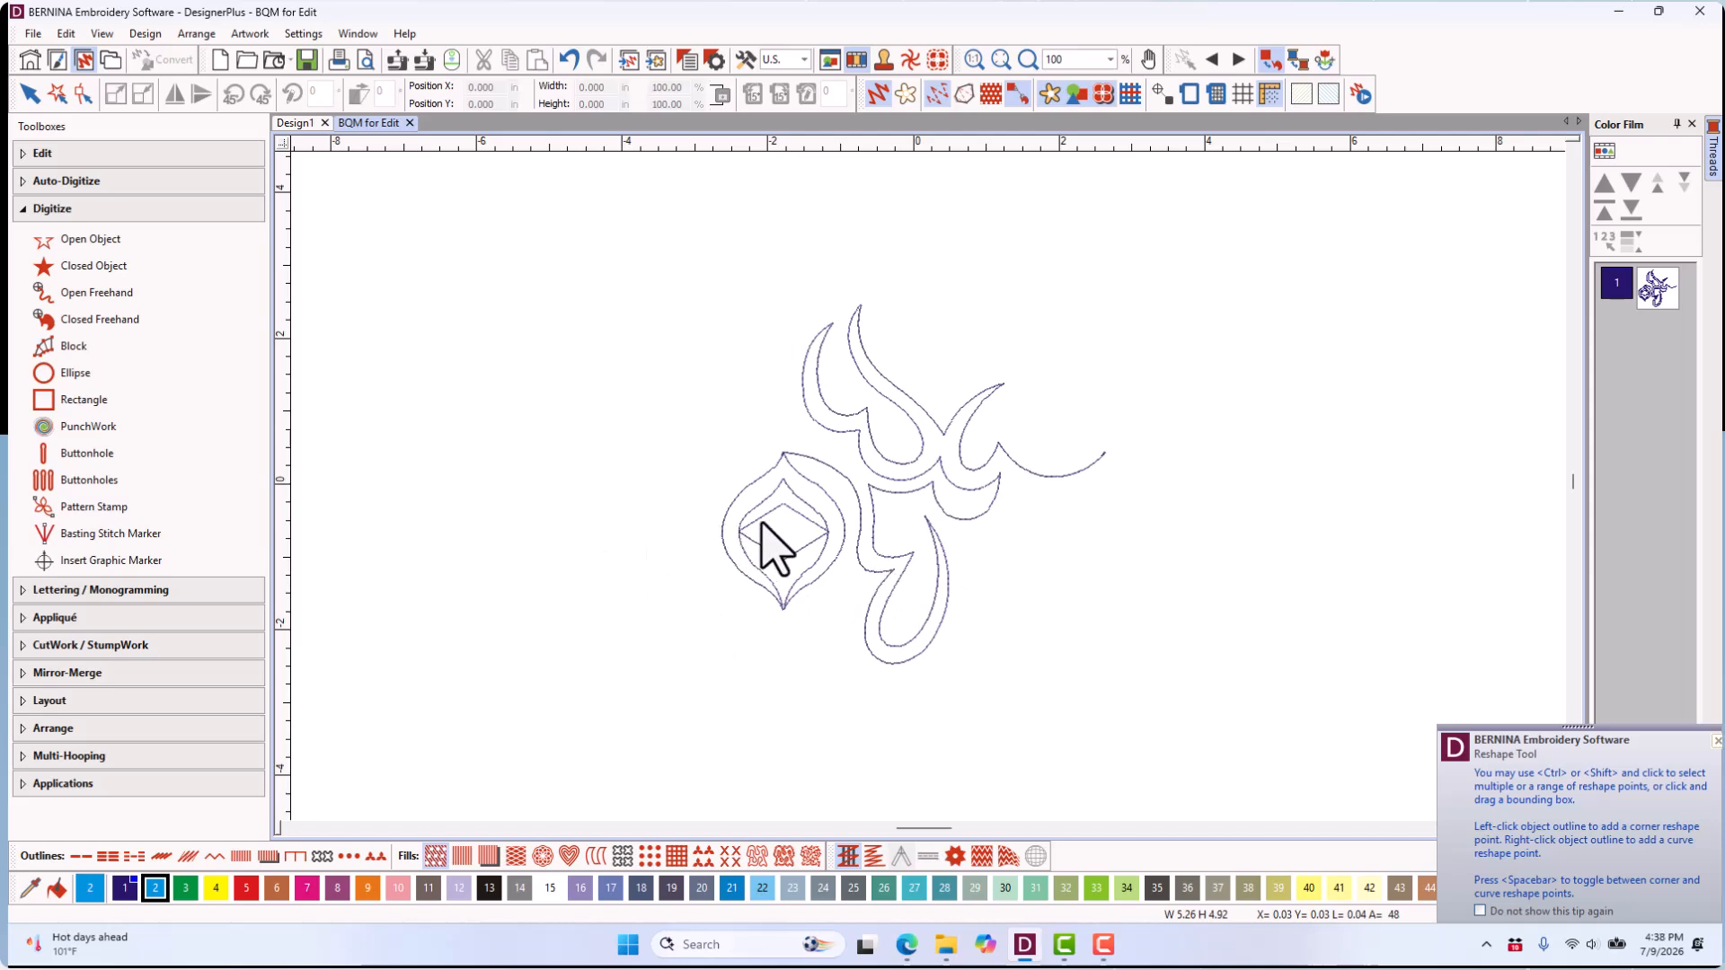
- Cut the design with the Knife across the upper tip of the pointed oval motif, where it meets the rest of the line
{"action": "left_click", "coordinate": [803, 455]}
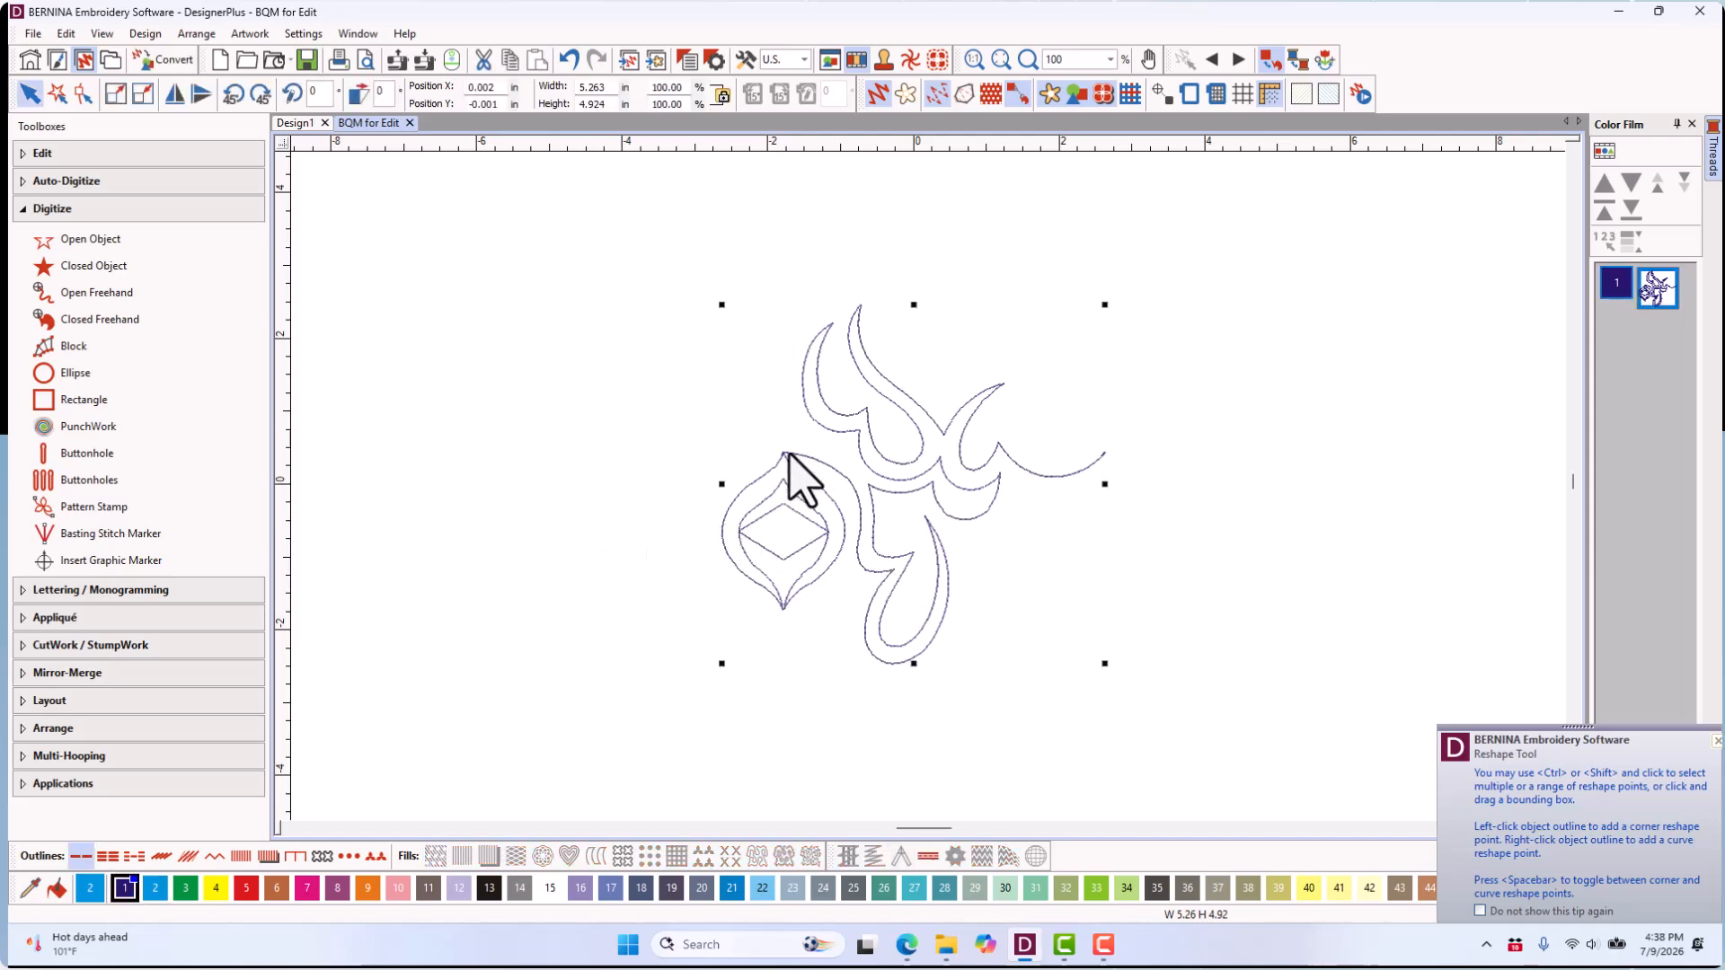
{"action": "left_click", "coordinate": [52, 154]}
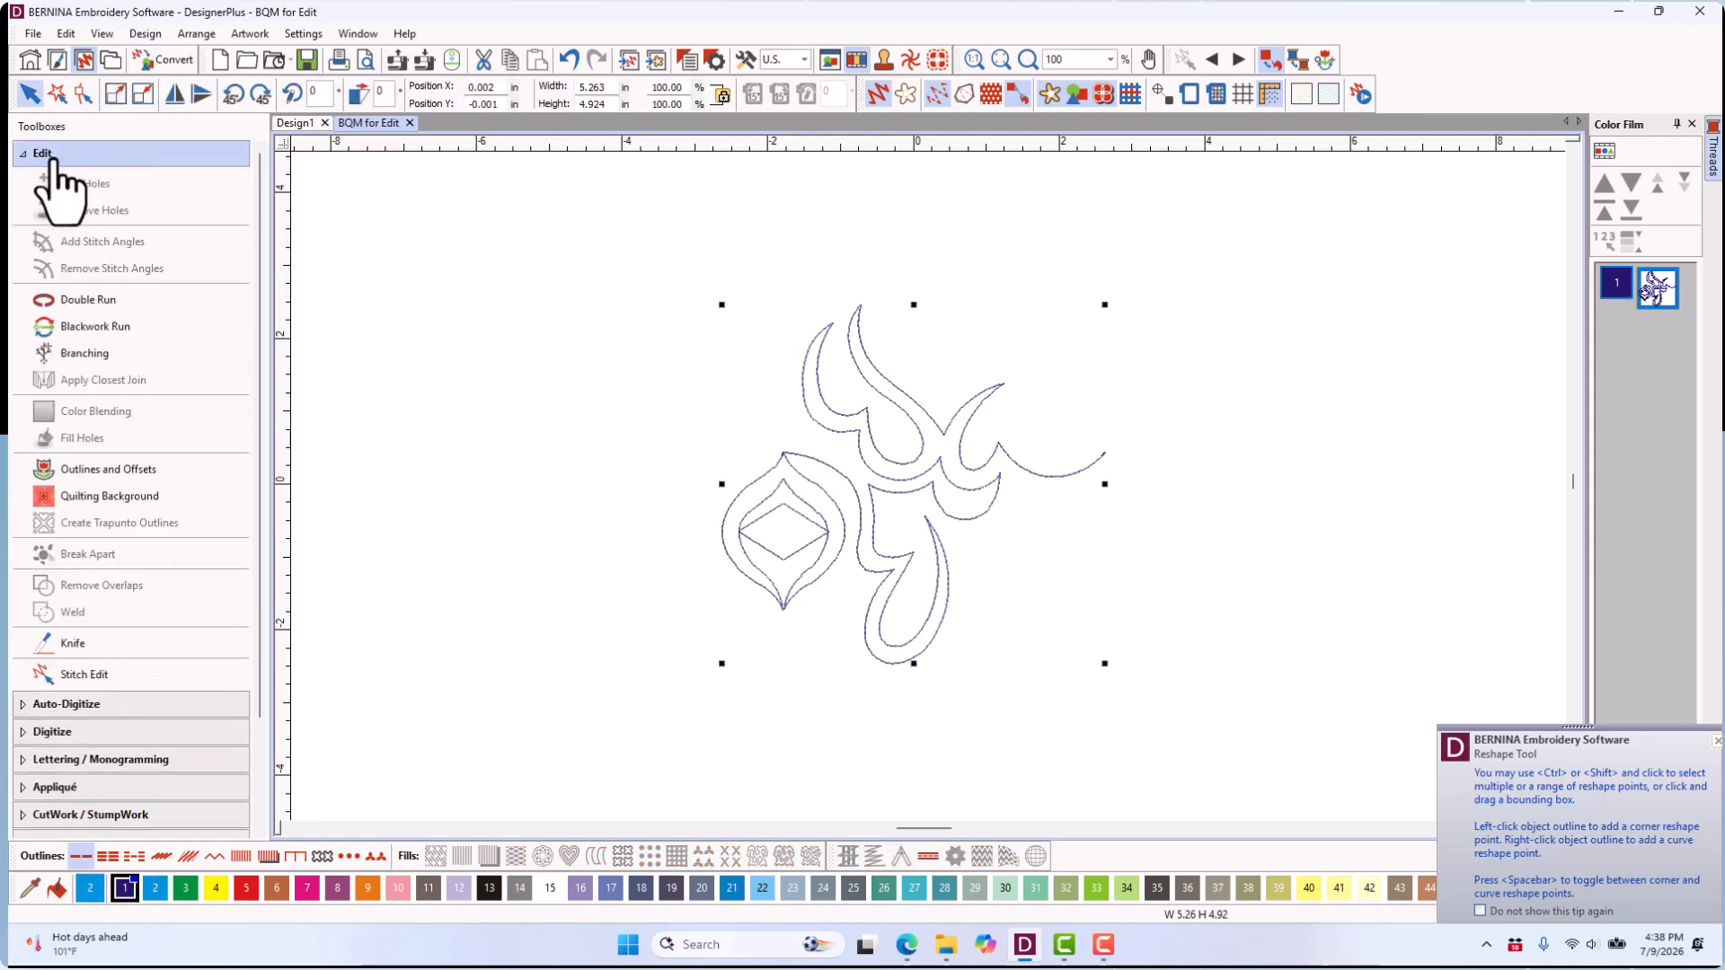
{"action": "left_click", "coordinate": [70, 645]}
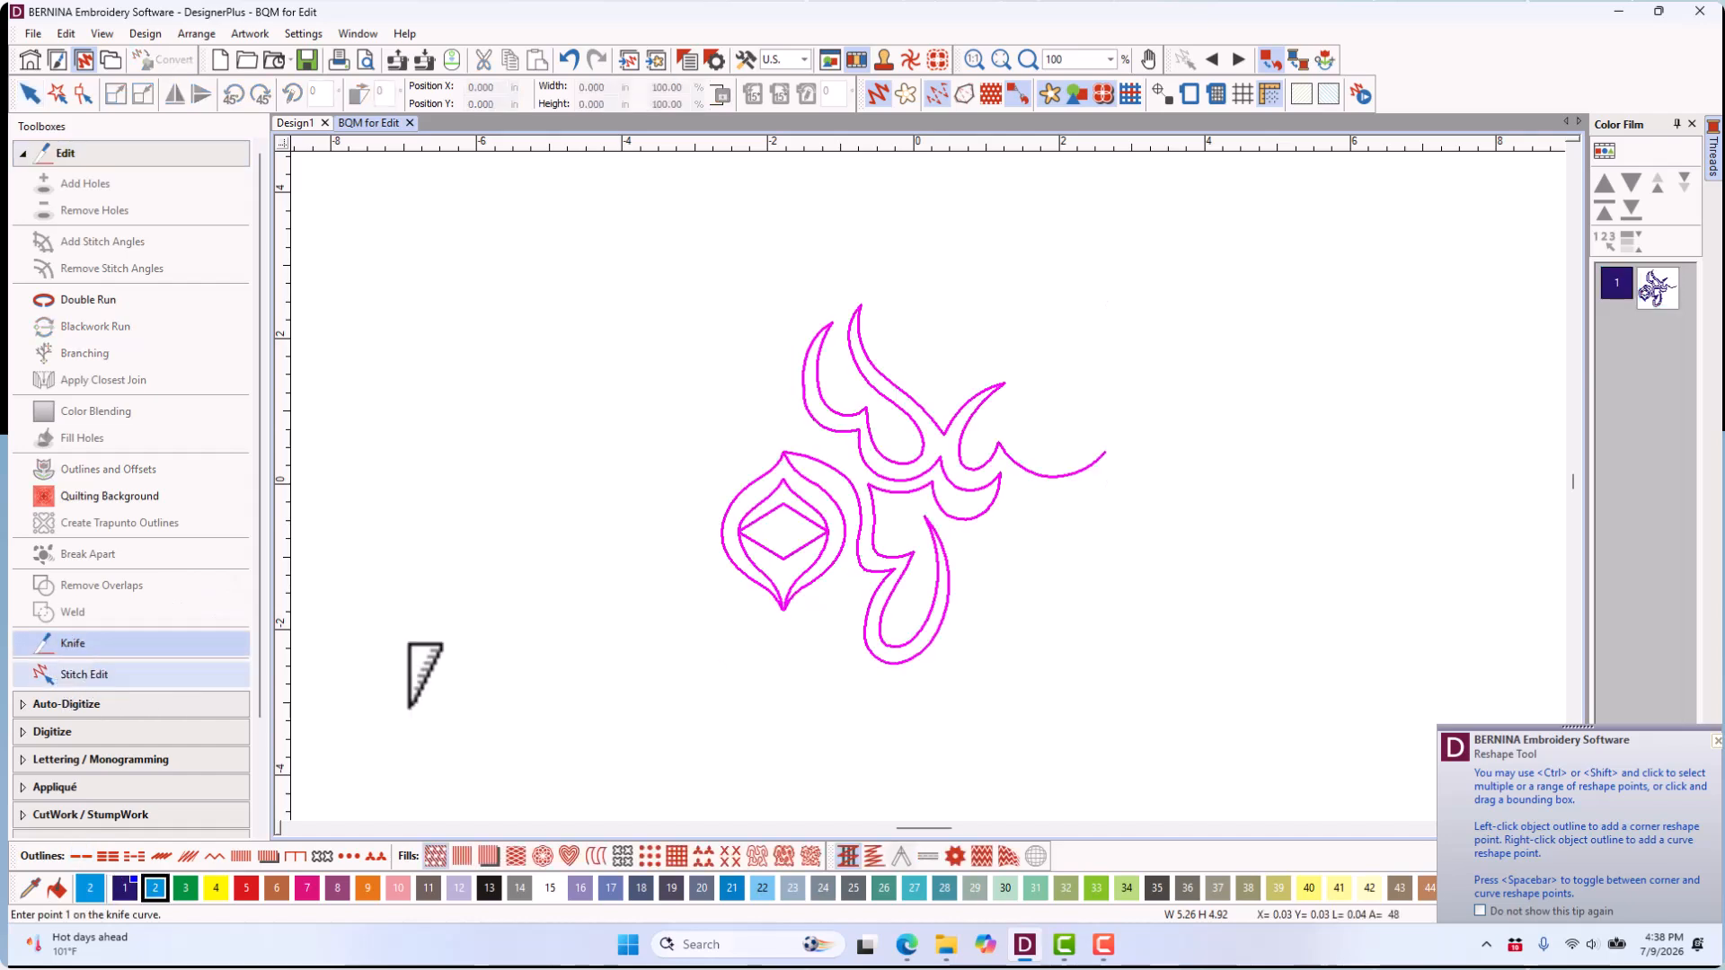
{"action": "left_click", "coordinate": [770, 440]}
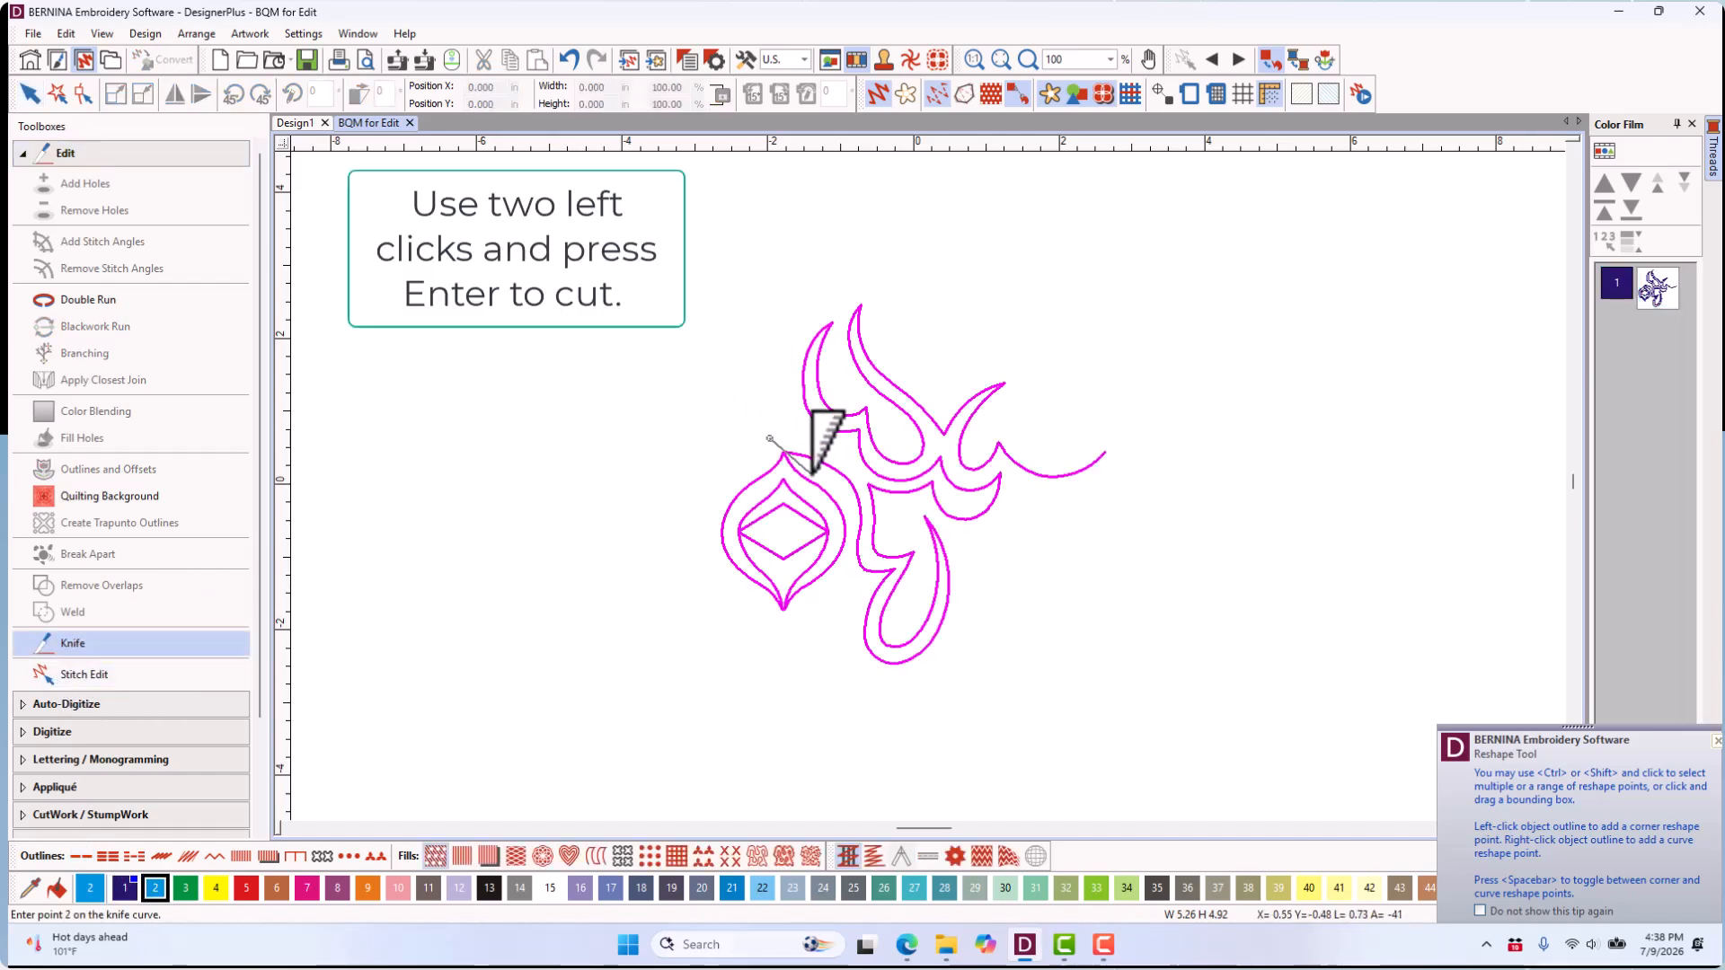
{"action": "key", "text": "Return"}
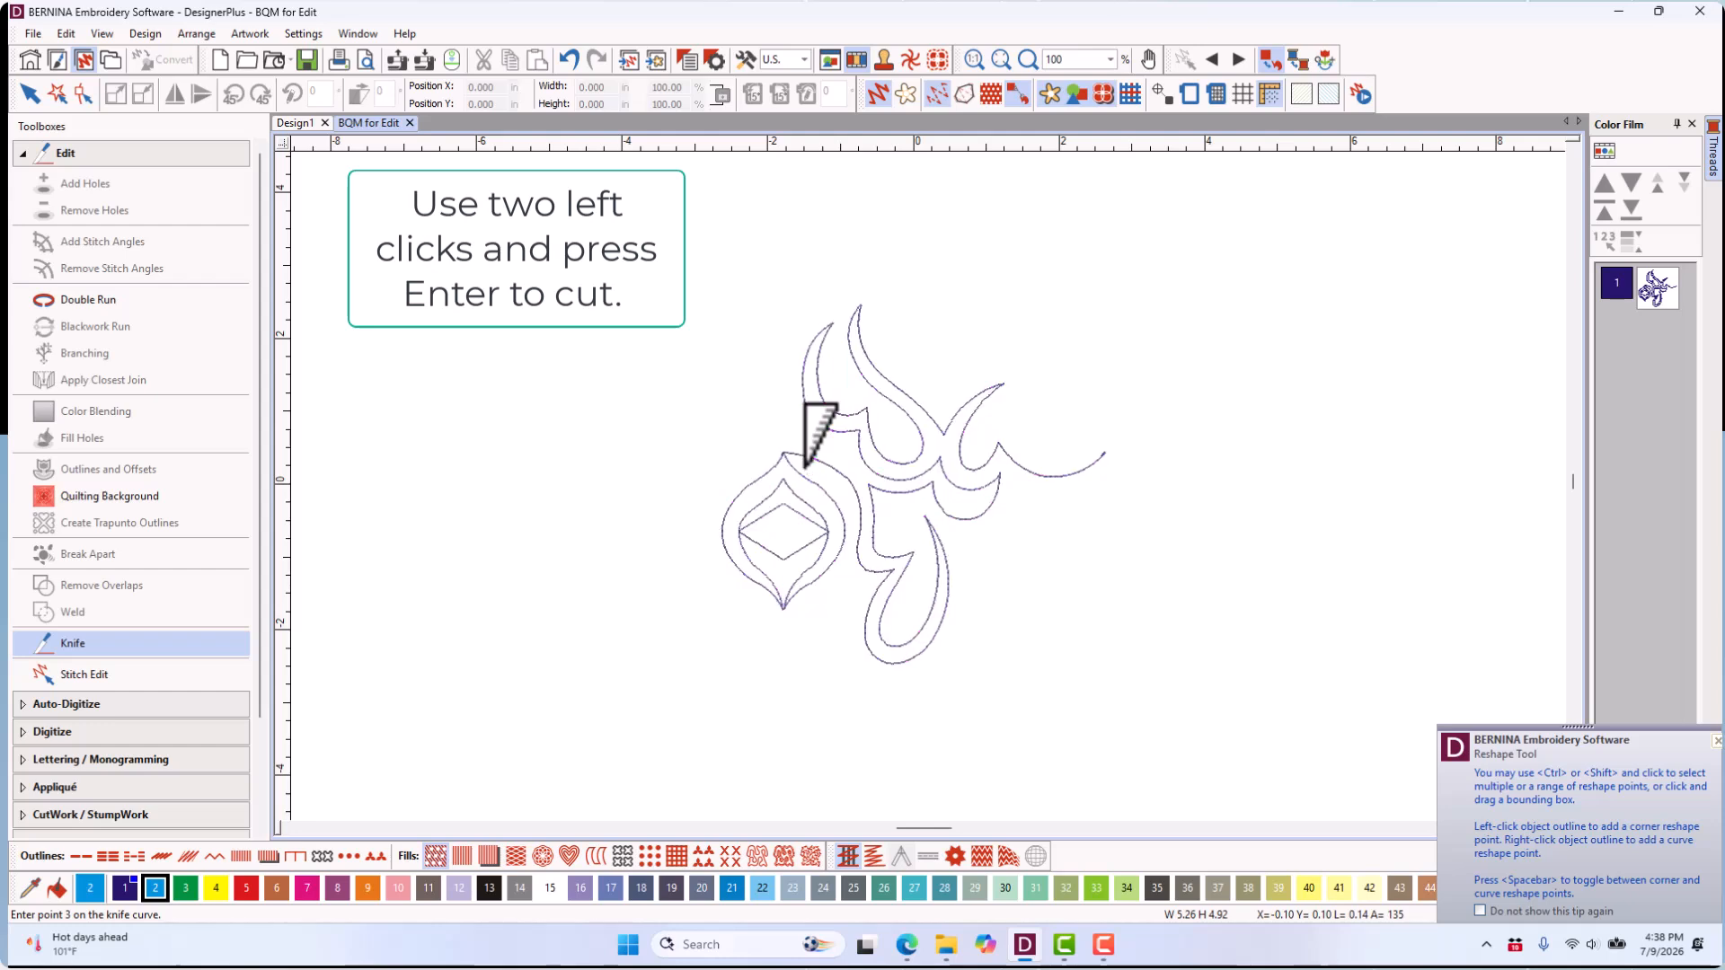
- Delete the separated pointed oval motif, including its inner diamond
{"action": "left_click", "coordinate": [617, 493]}
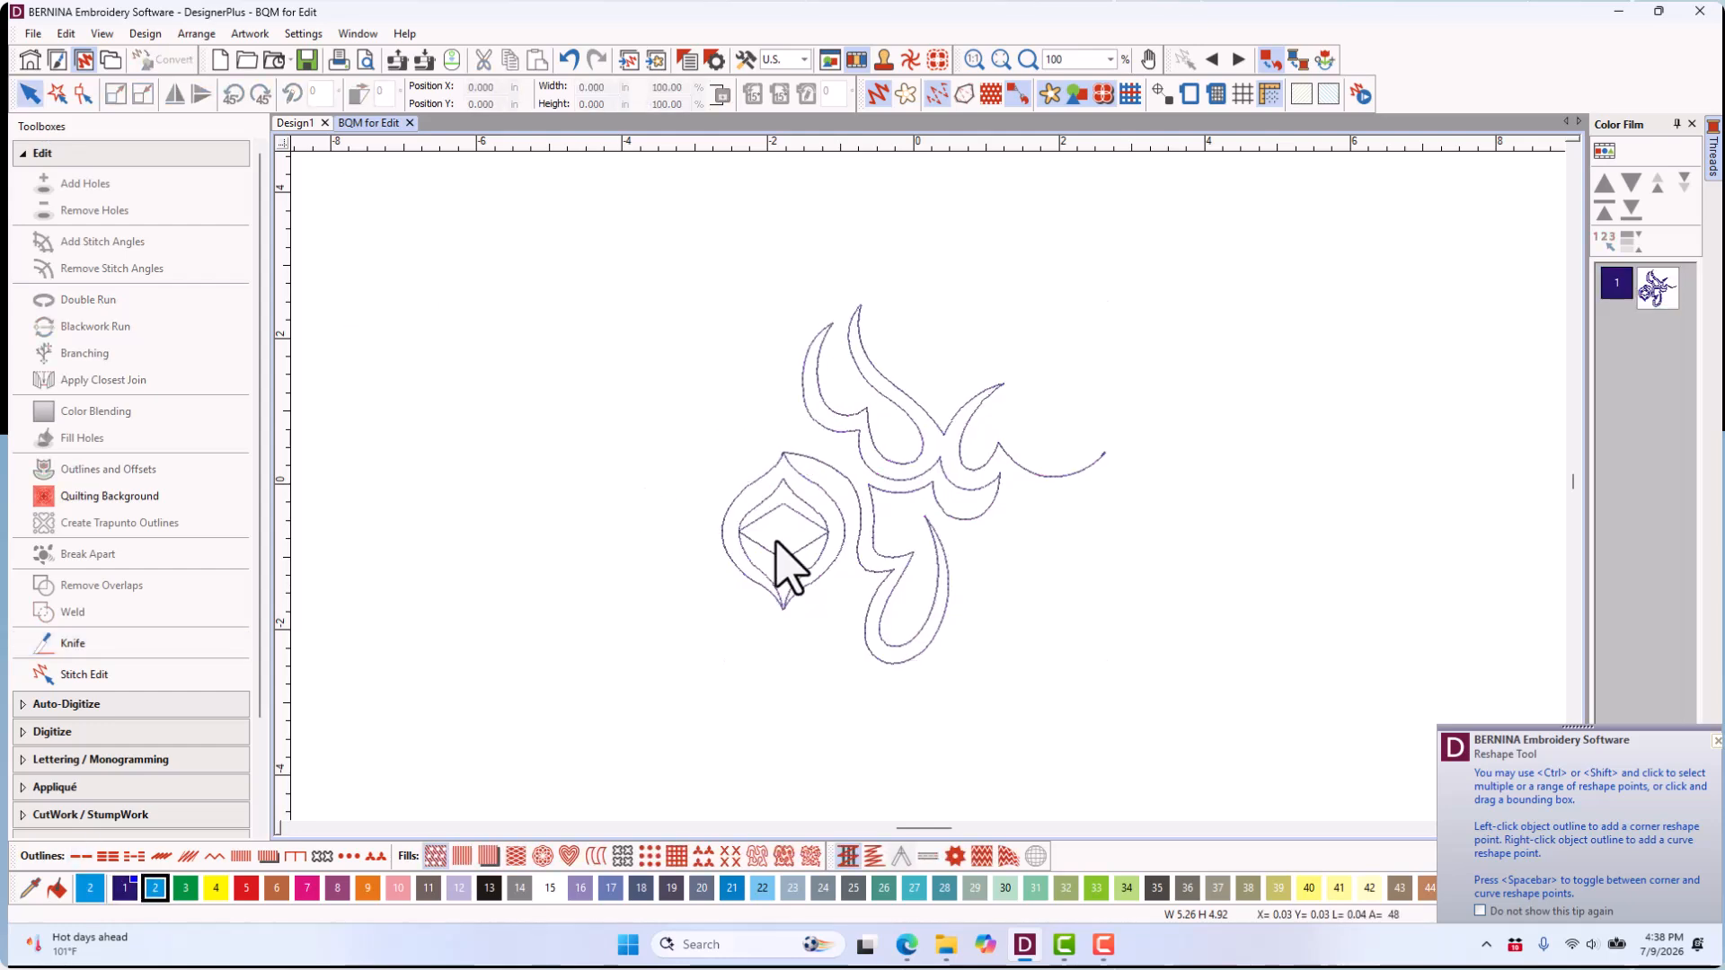
{"action": "left_click", "coordinate": [751, 522]}
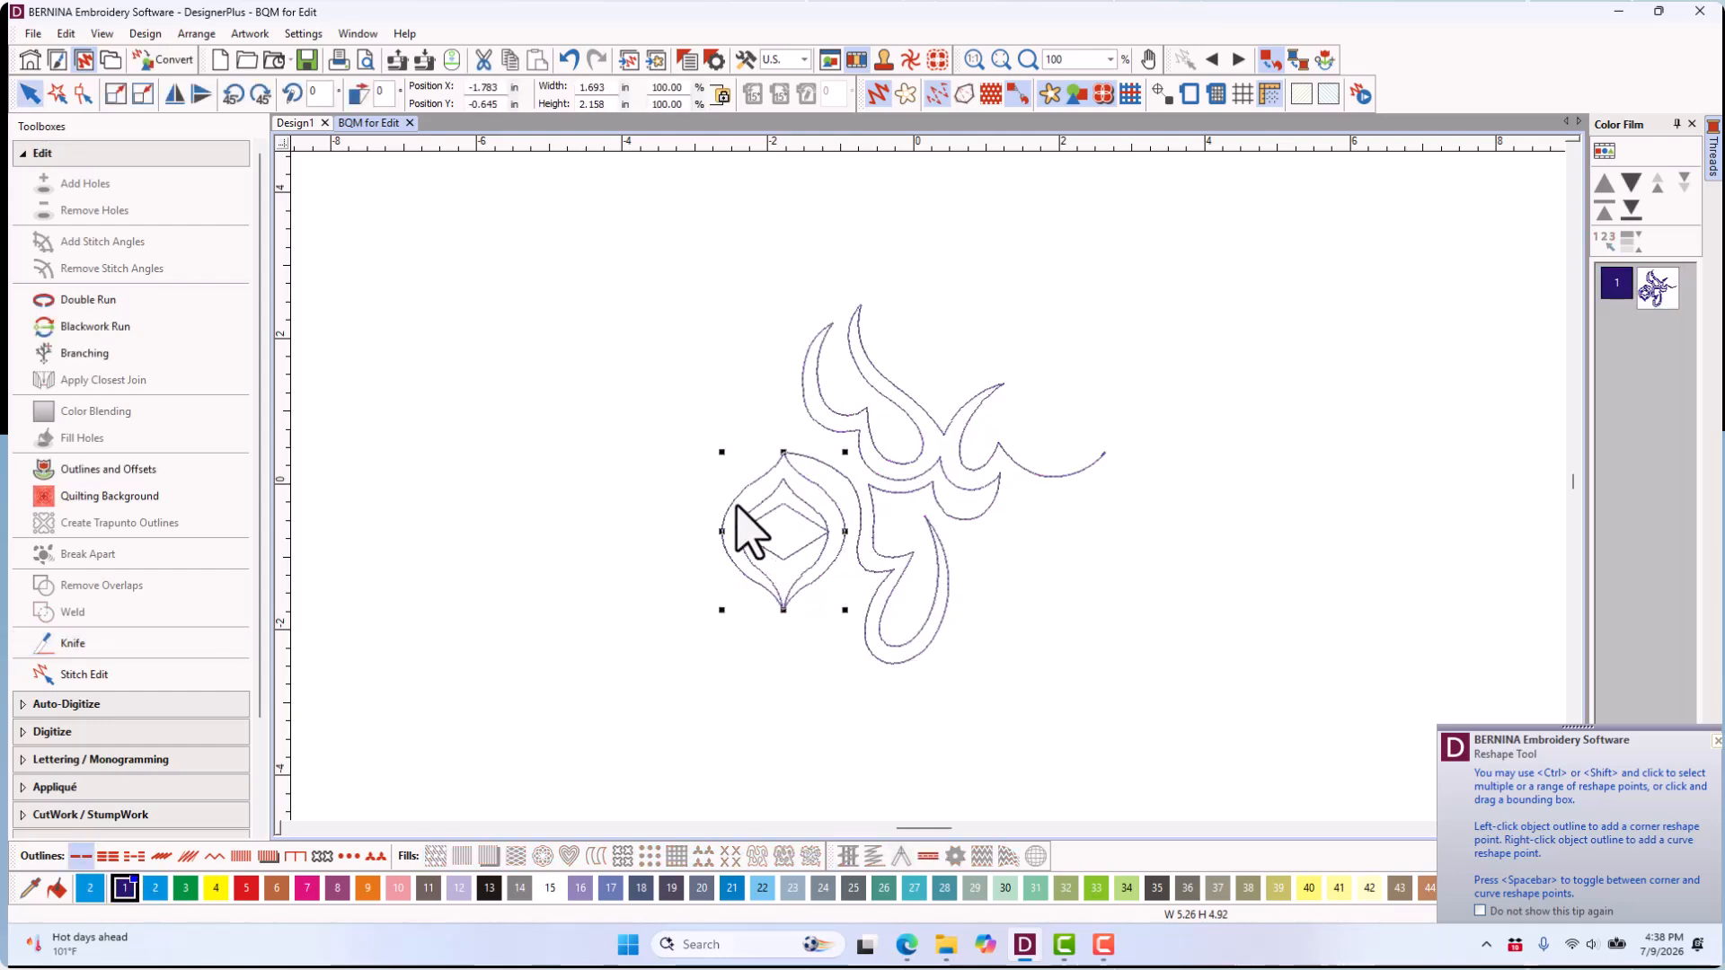
{"action": "key", "text": "Delete"}
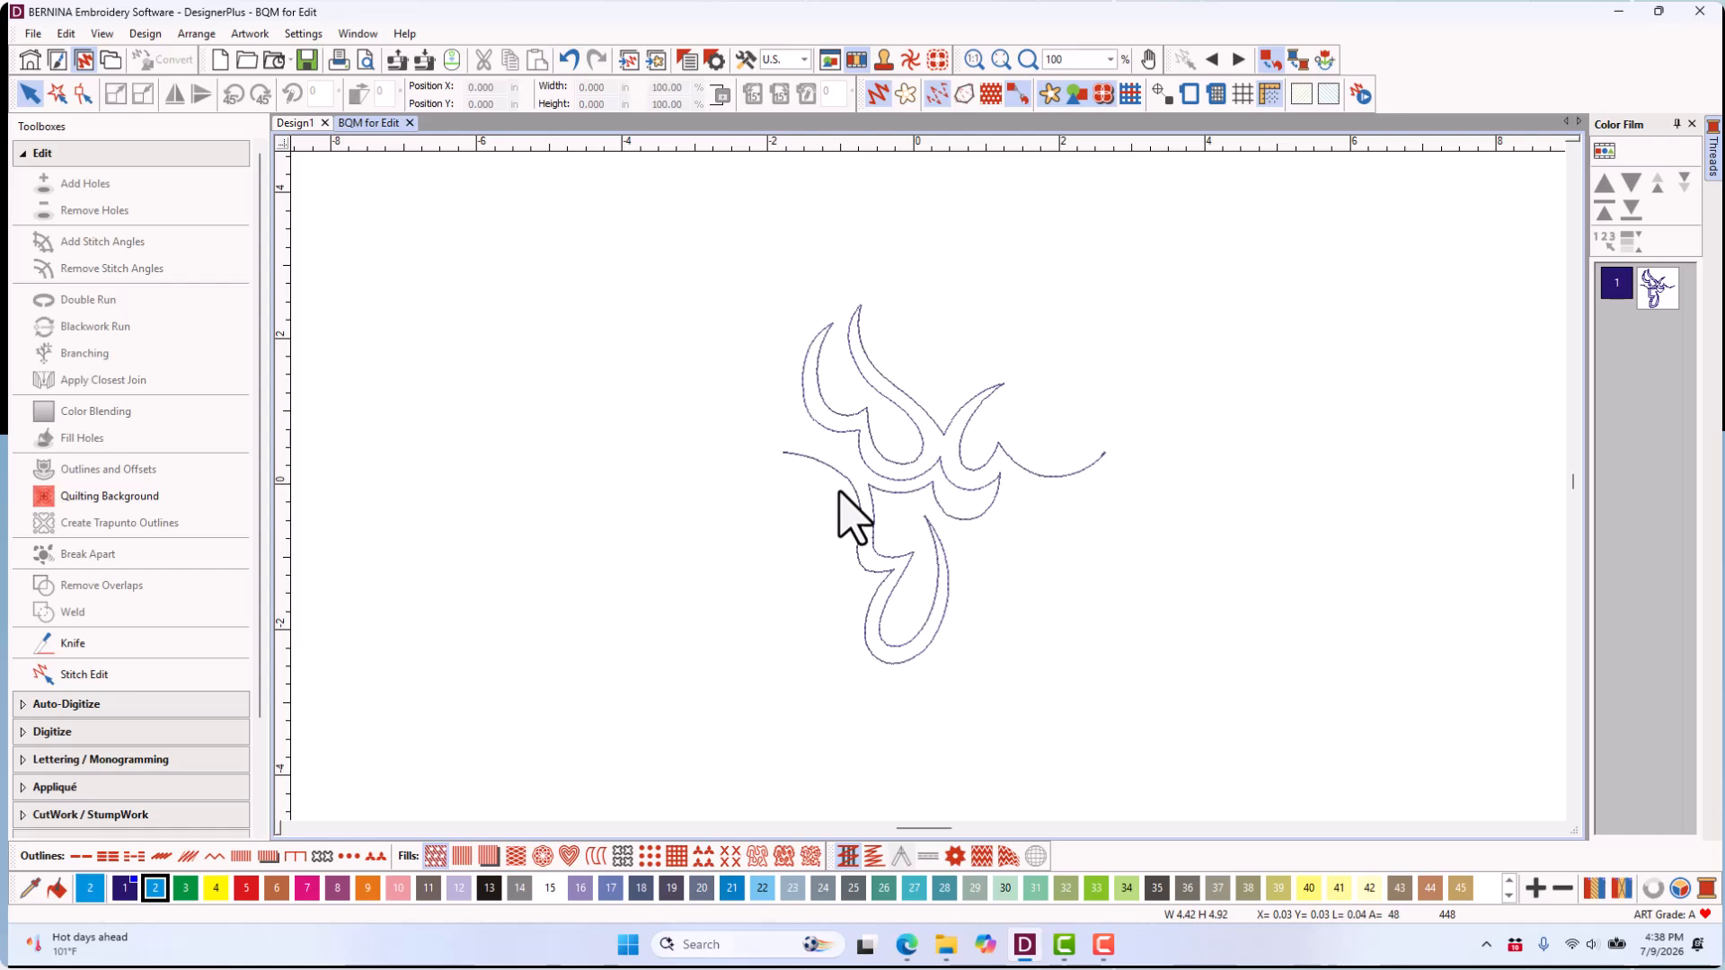
- Show the design grid and leave Snap to grid off, keeping the 0.39 in grid spacing
{"action": "left_click", "coordinate": [1242, 93]}
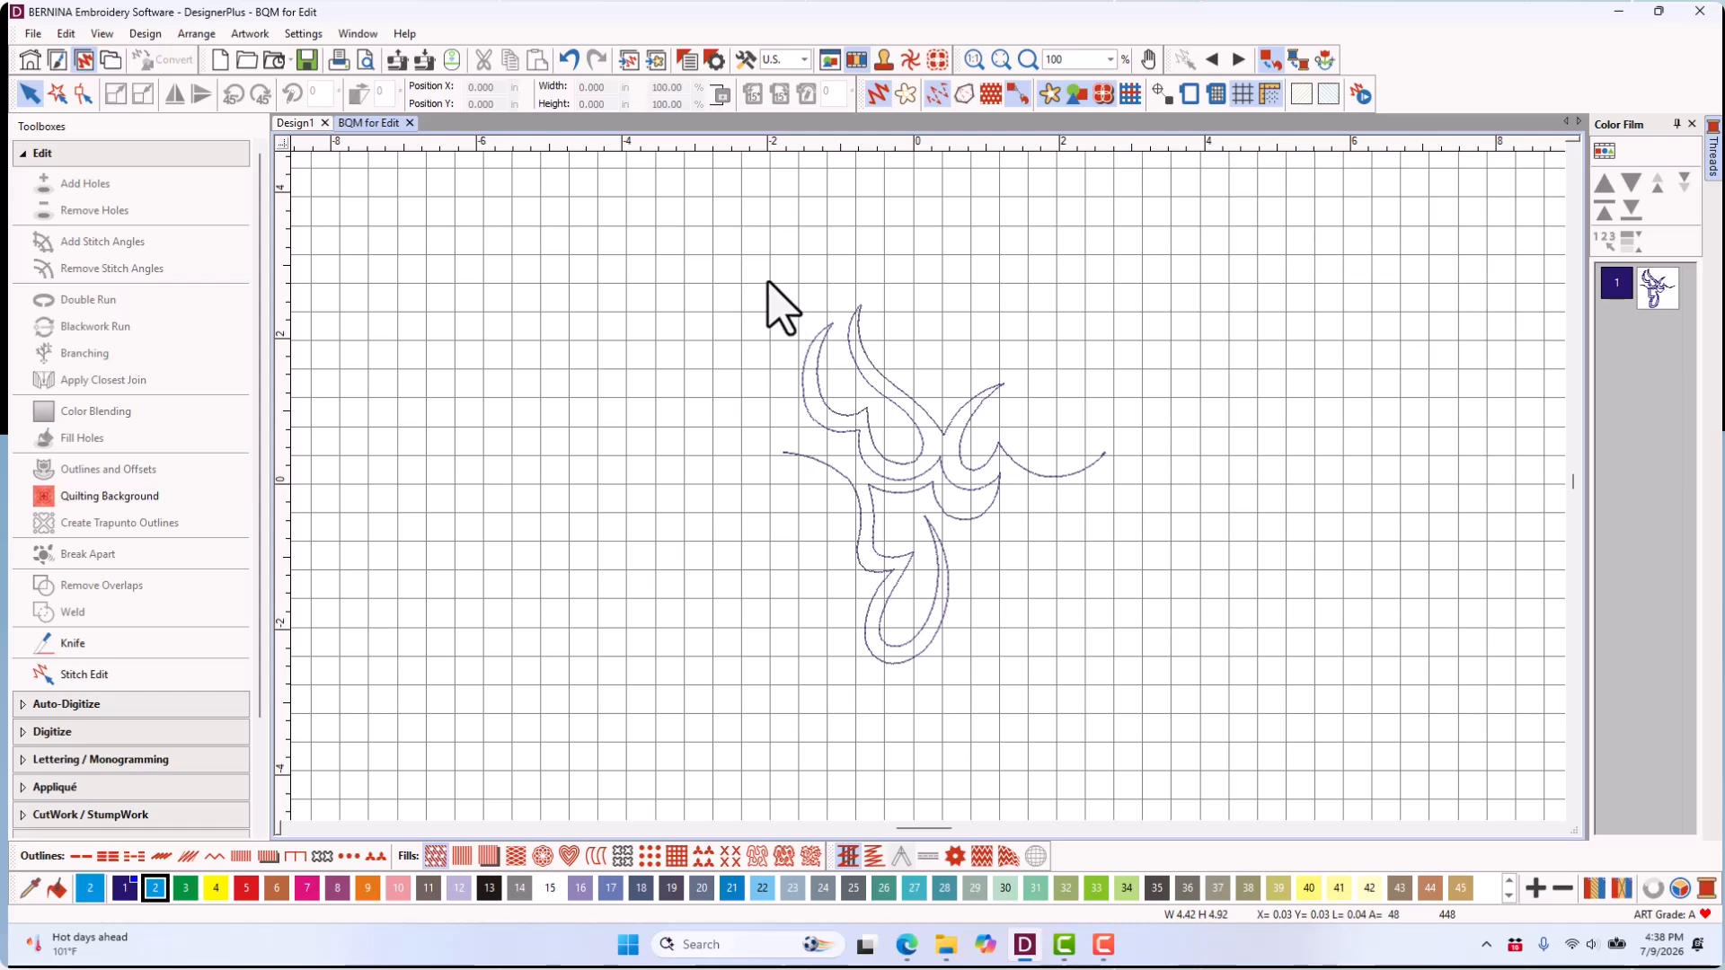
{"action": "mouse_move", "coordinate": [847, 477]}
{"action": "left_mouse_down"}
{"action": "mouse_move", "coordinate": [832, 482]}
{"action": "mouse_move", "coordinate": [920, 512]}
{"action": "left_mouse_up"}
{"action": "scroll", "coordinate": [935, 489], "scroll_direction": "up", "scroll_amount": 5}
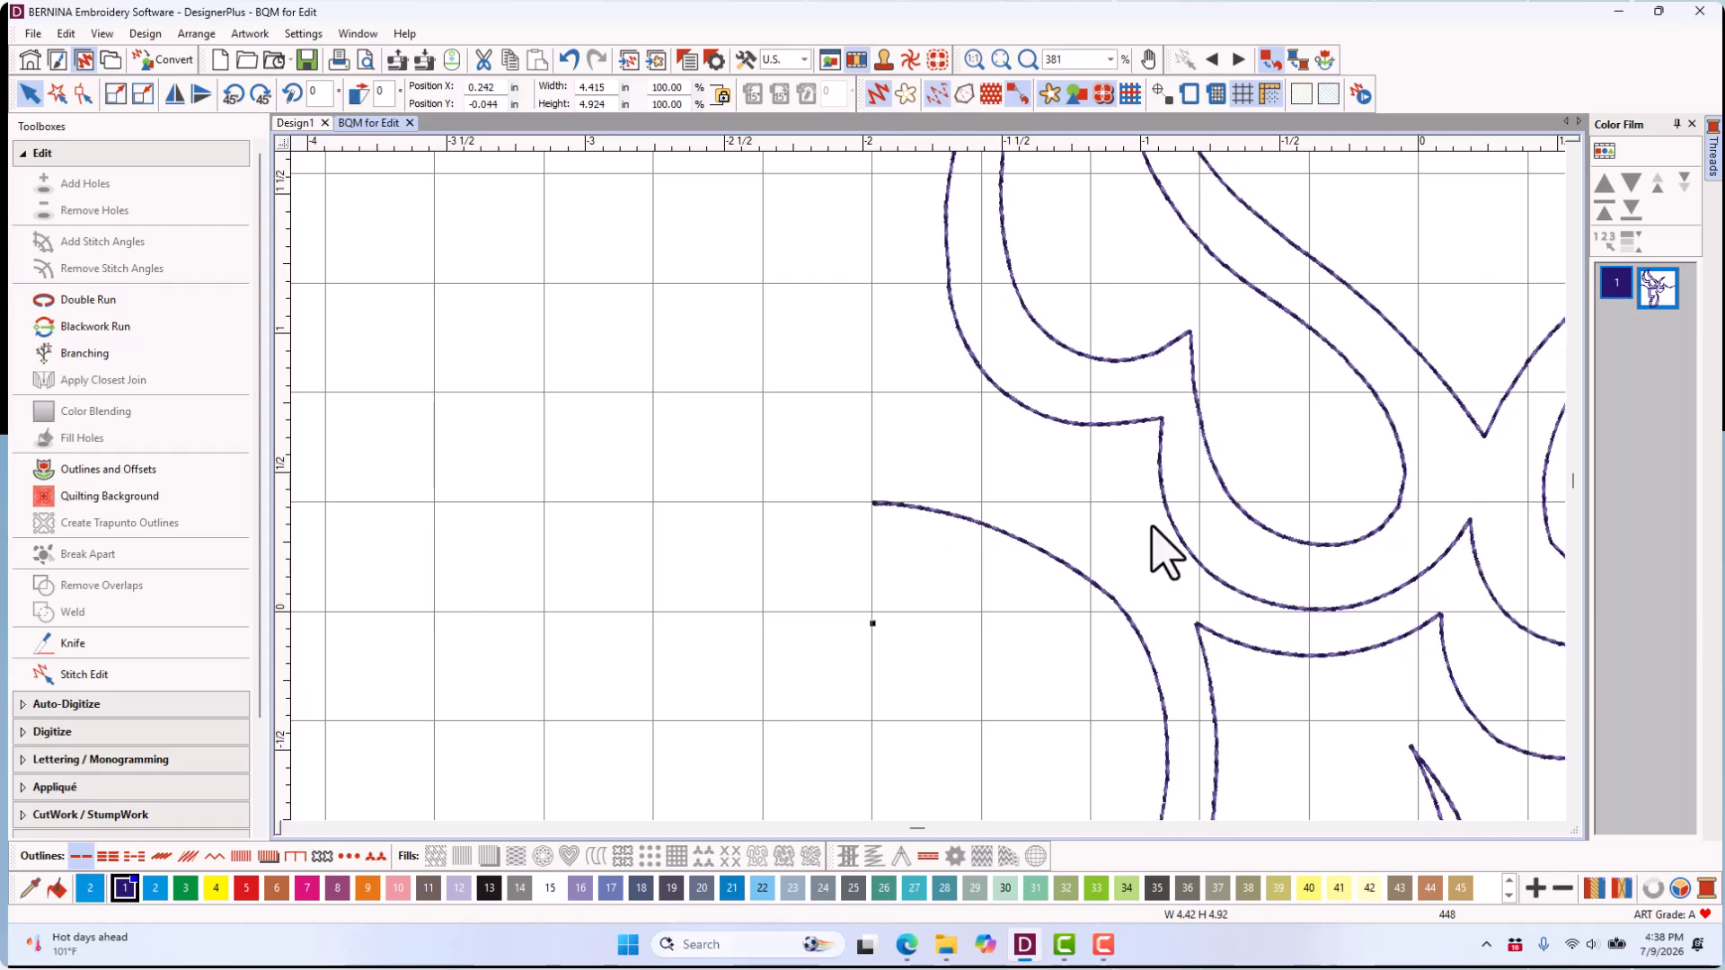
{"action": "right_click", "coordinate": [1247, 99]}
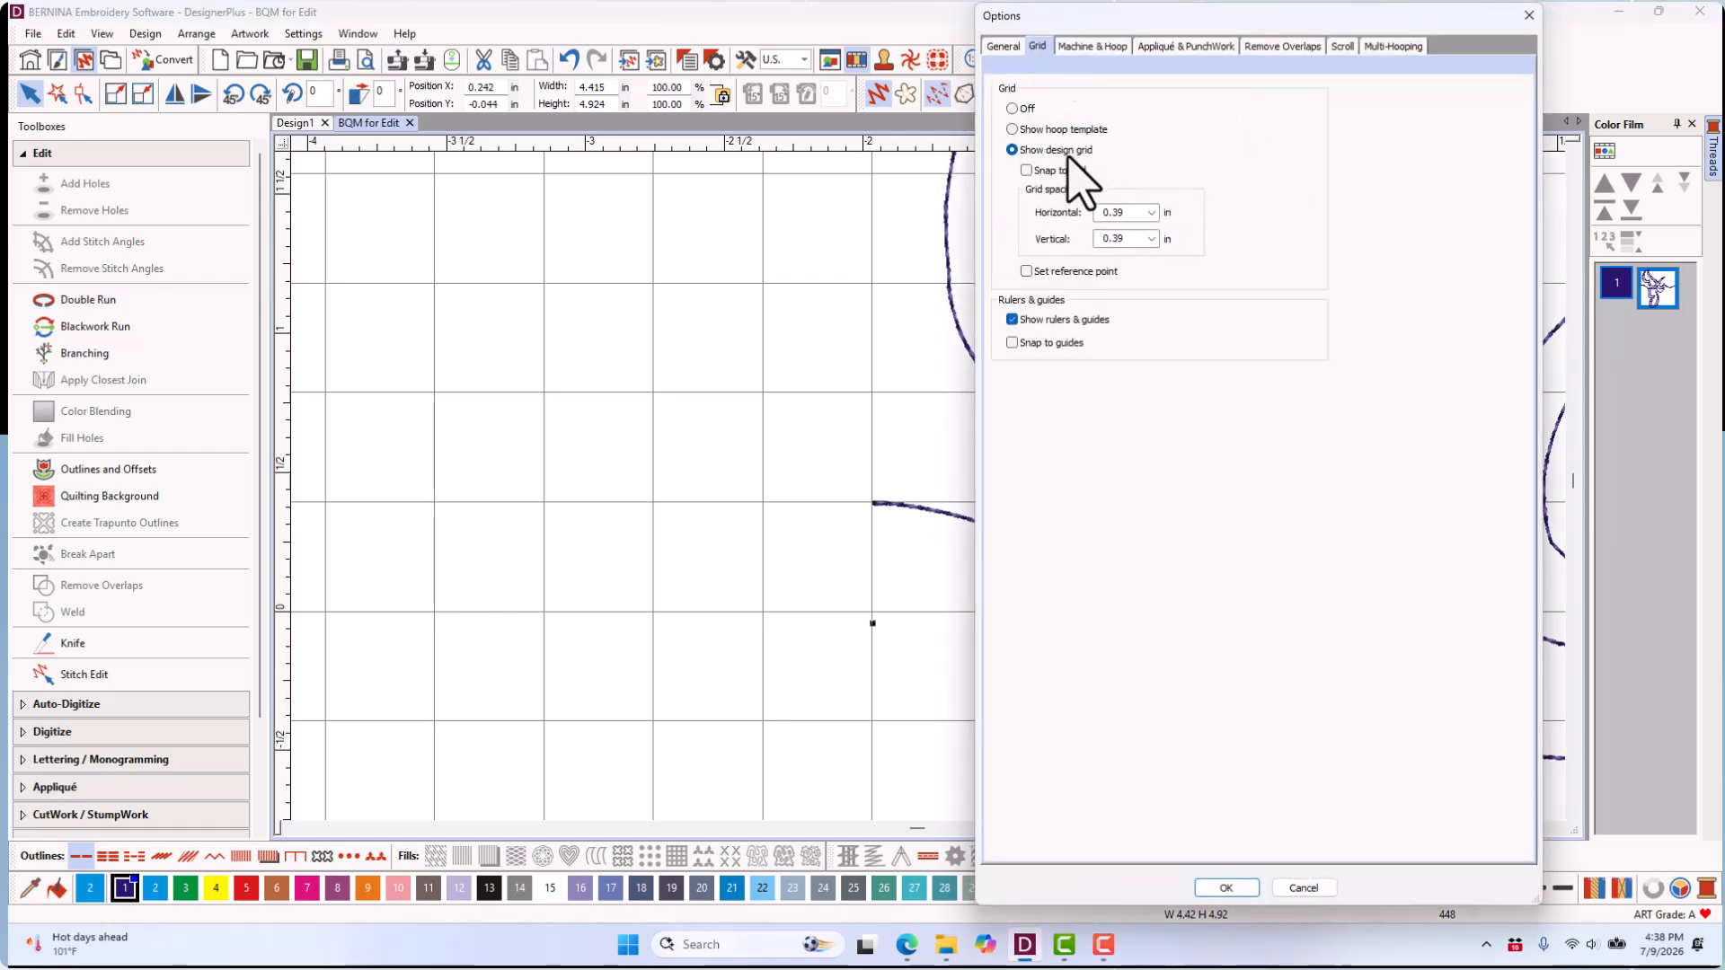
{"action": "left_click", "coordinate": [1025, 171]}
{"action": "left_click", "coordinate": [1226, 888]}
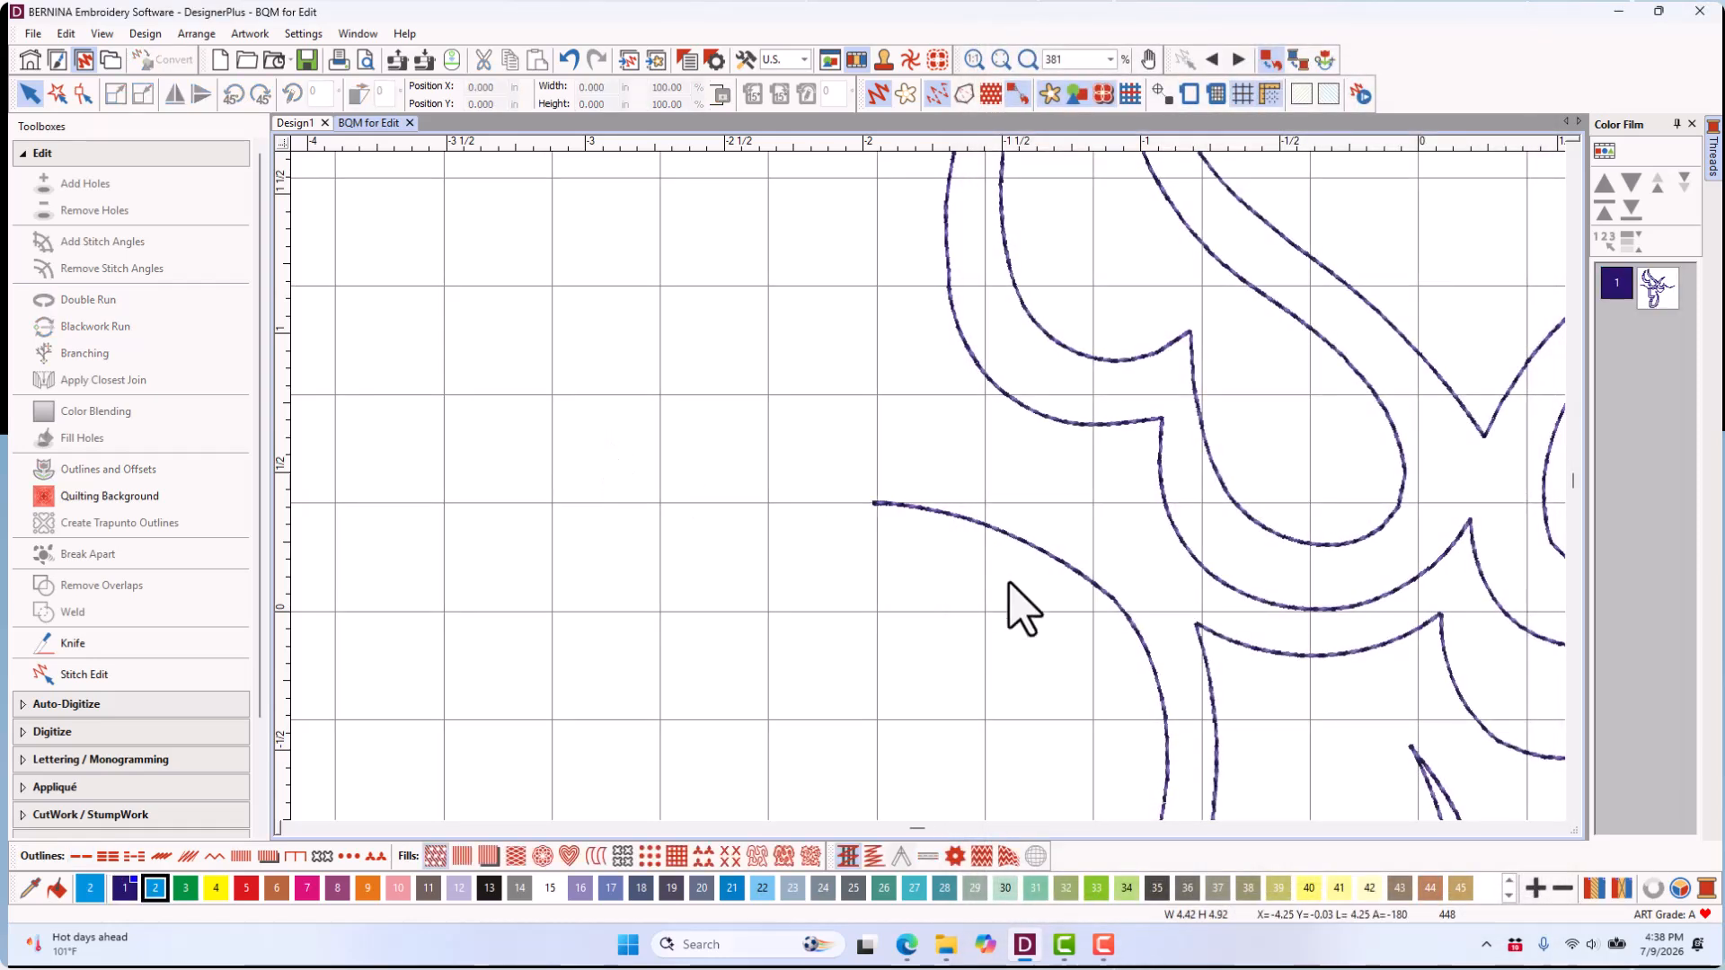
{"action": "right_click", "coordinate": [1246, 99]}
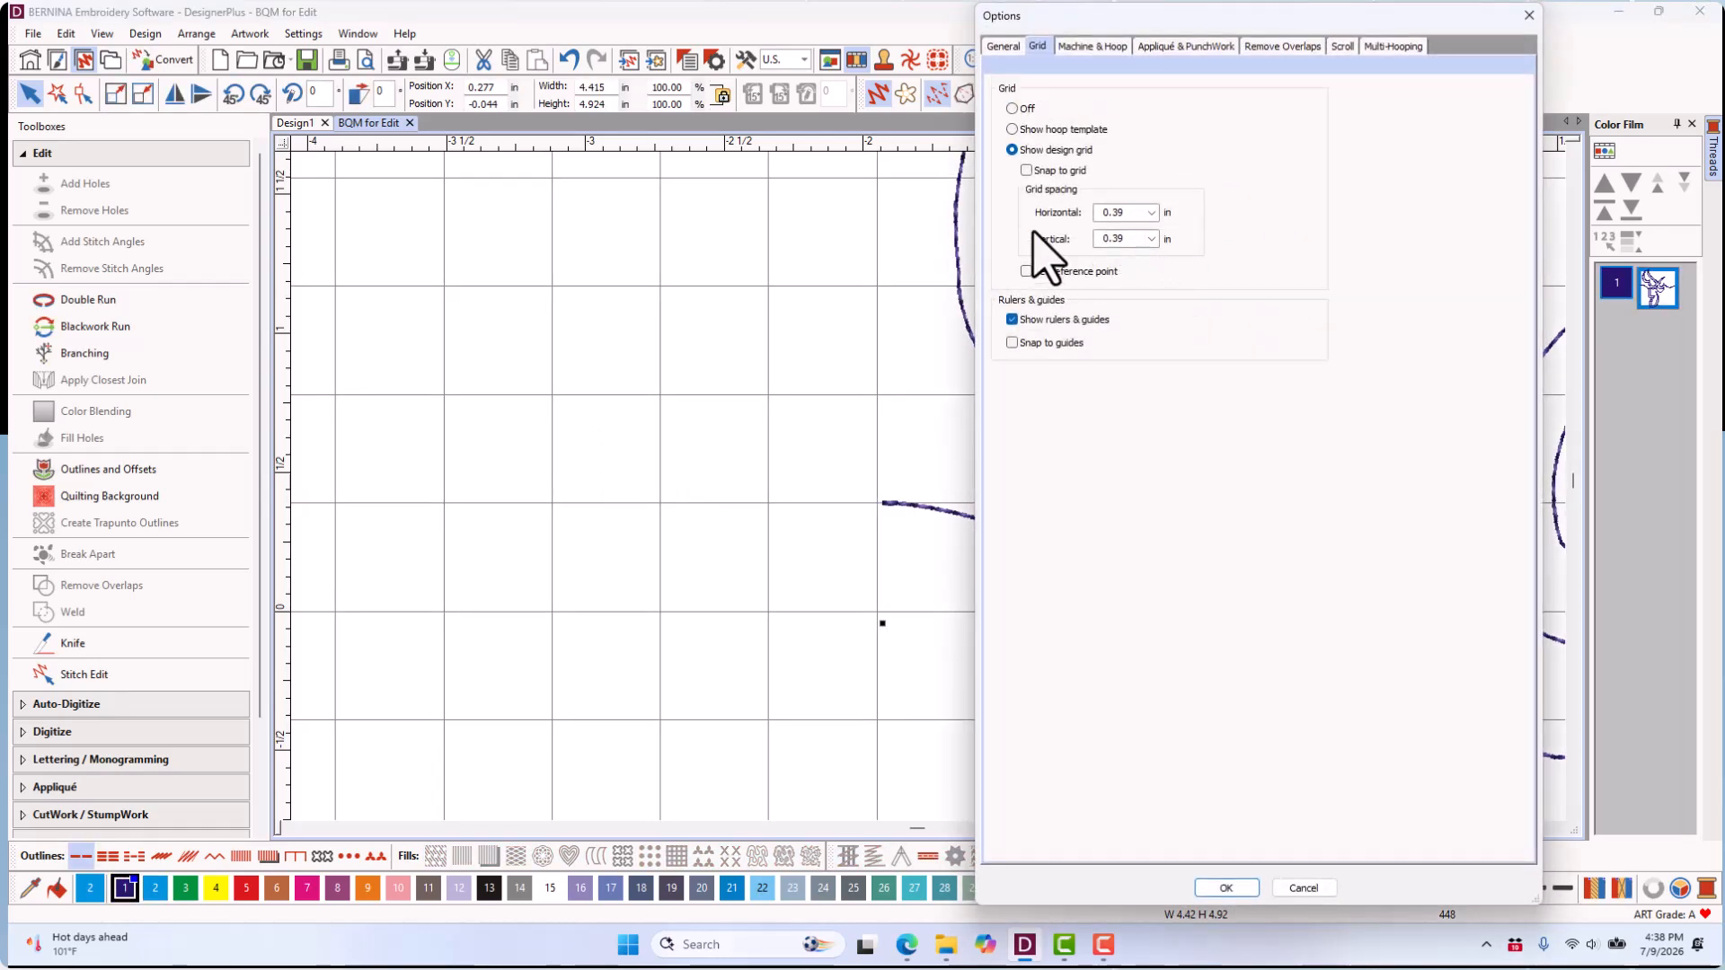
{"action": "left_click", "coordinate": [1227, 889]}
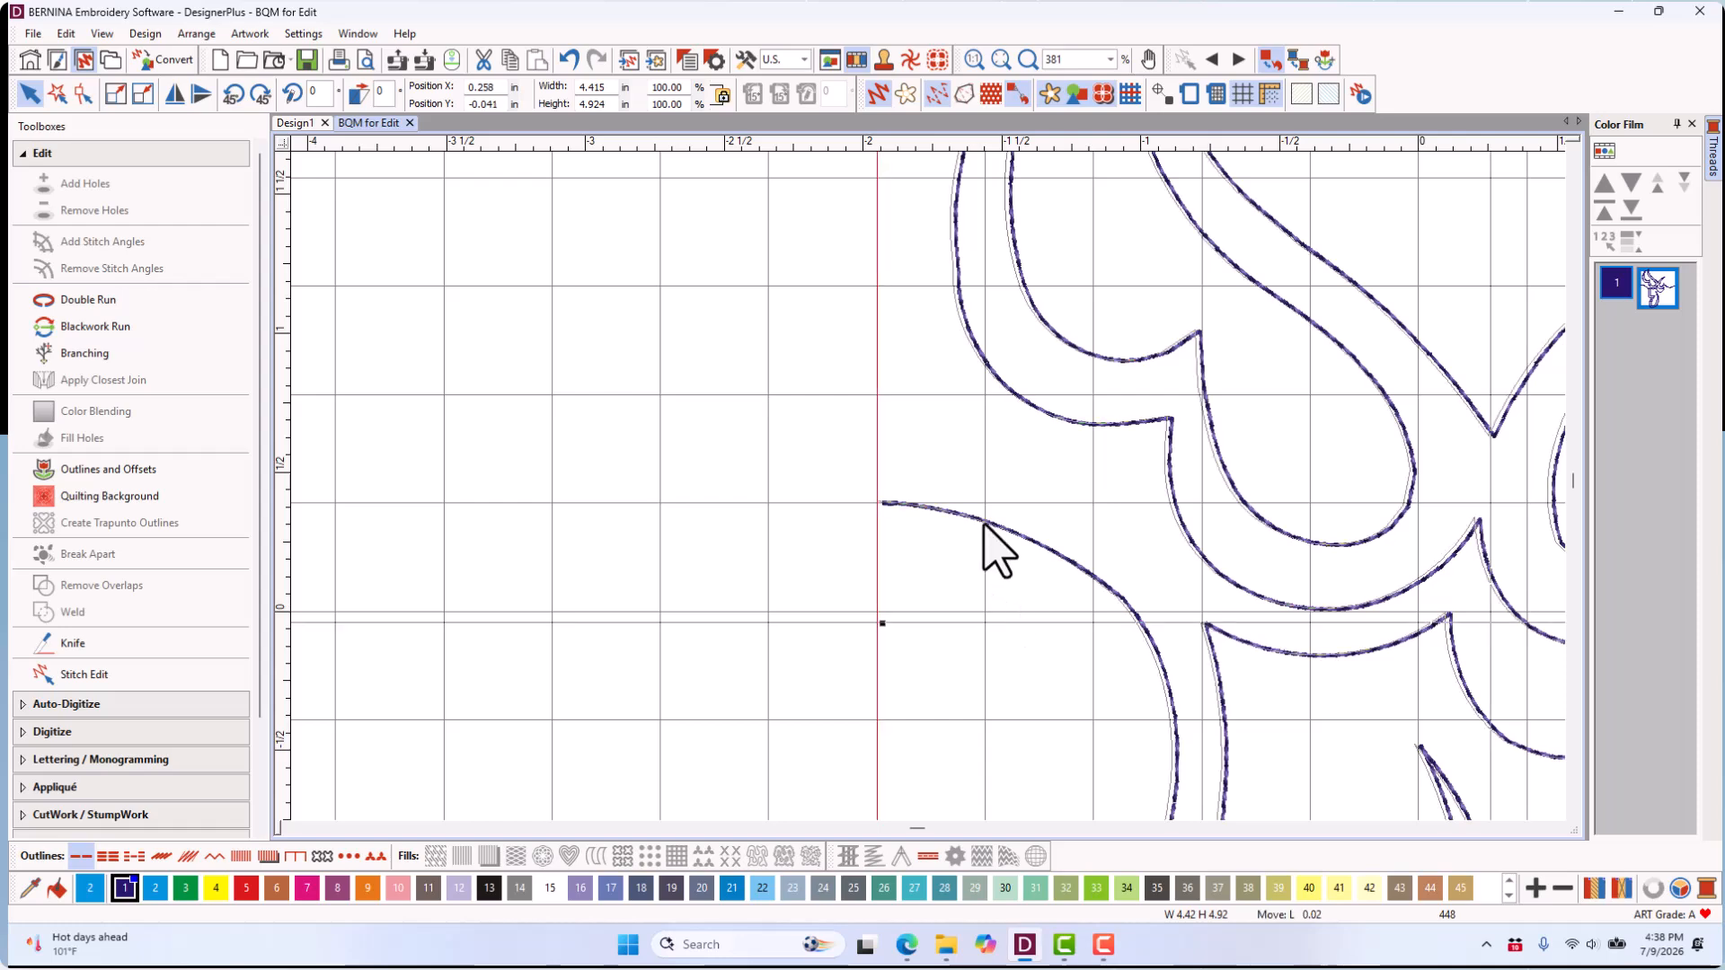
- Move the design slightly left to X 0.258 so its open left end lines up with the nearest vertical grid line
{"action": "left_click_drag", "start_coordinate": [984, 524], "coordinate": [943, 517]}
{"action": "scroll", "coordinate": [934, 481], "scroll_direction": "down", "scroll_amount": 2}
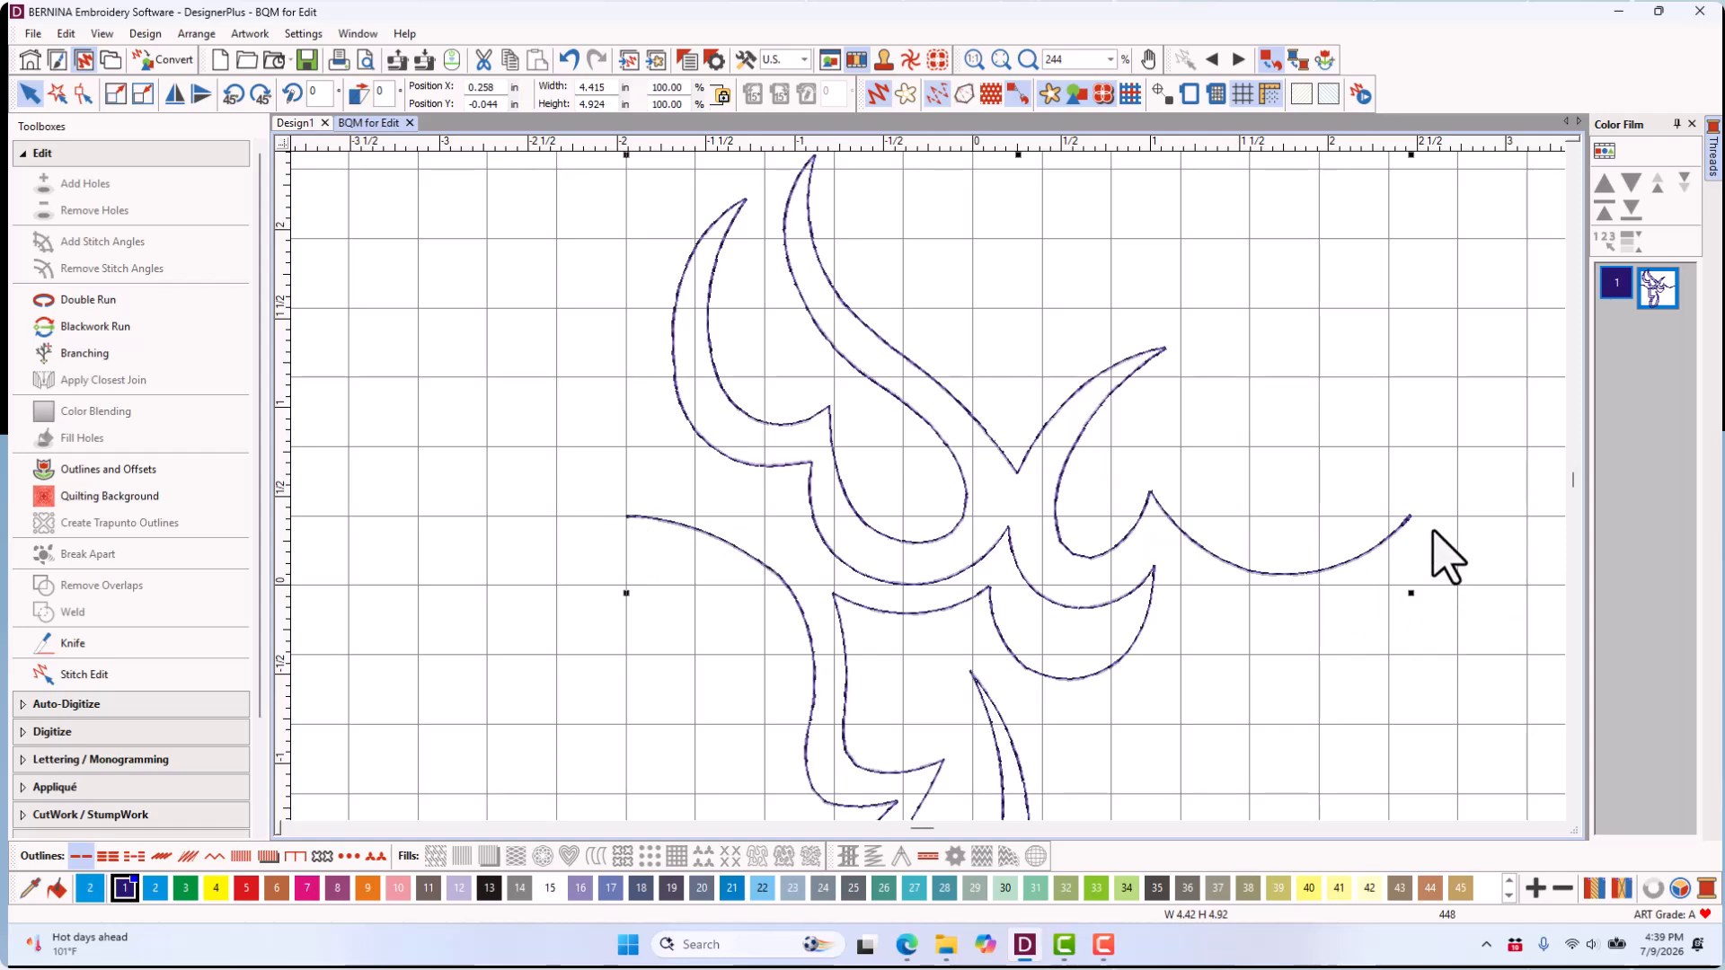
{"action": "scroll", "coordinate": [1394, 569], "scroll_direction": "down", "scroll_amount": 4}
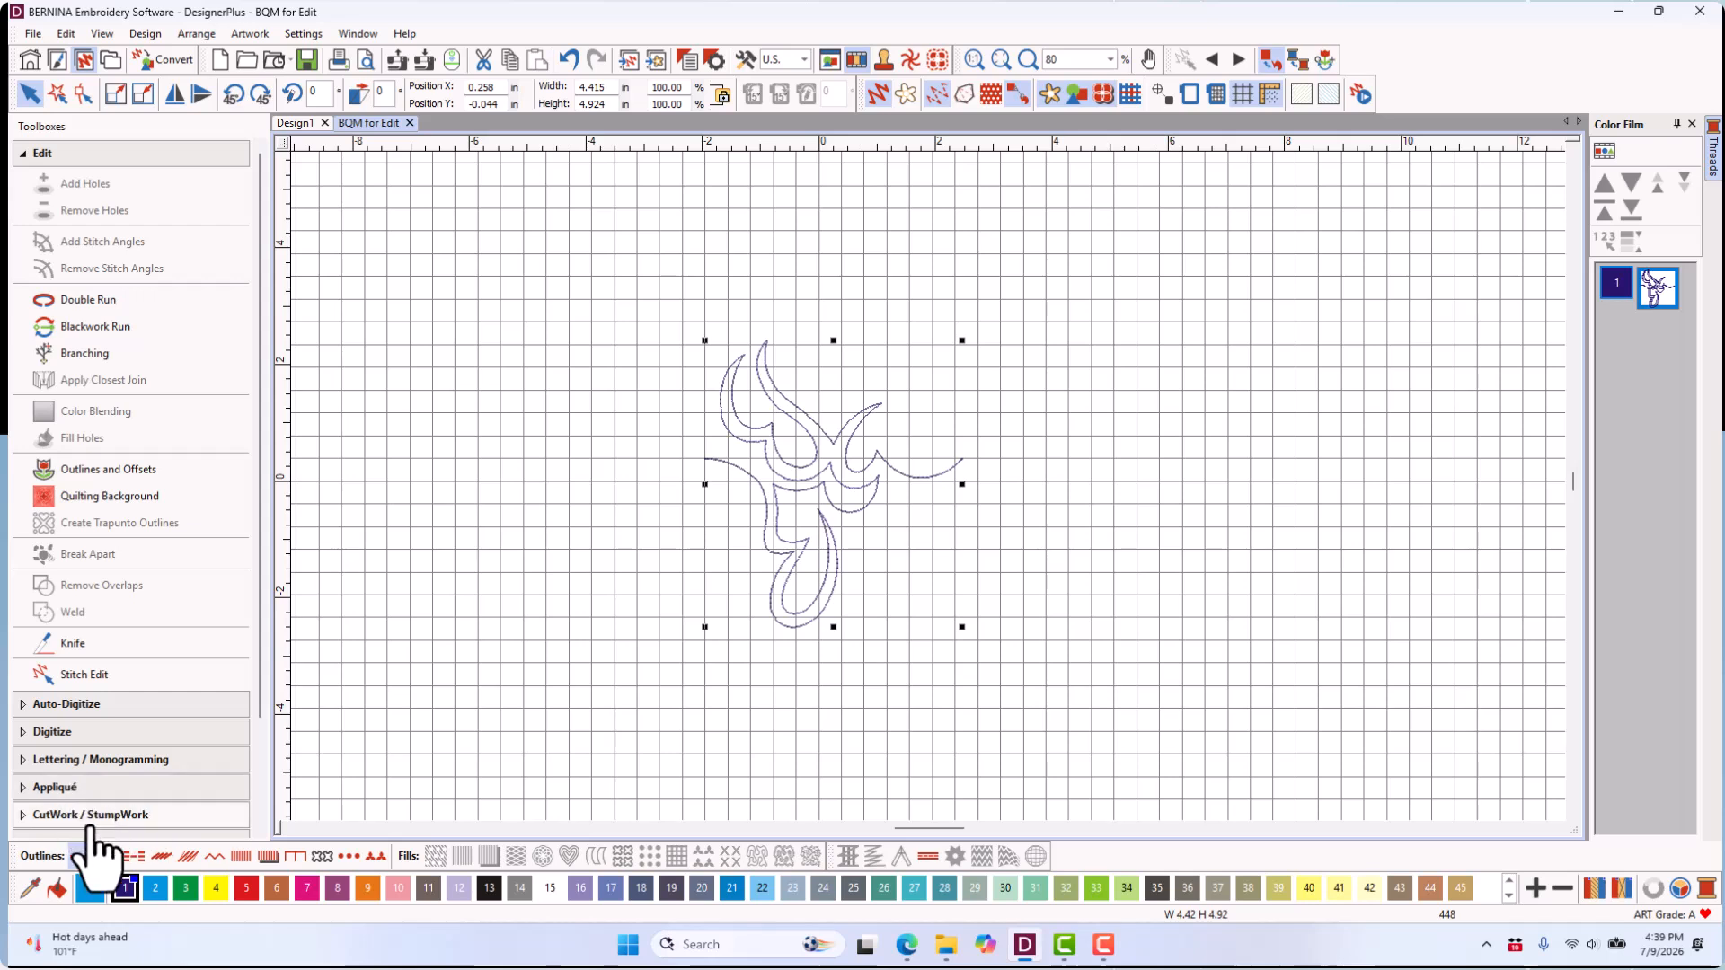
- Try repeating the design in an array of 2 rows and 2 columns with the overlapped objects merged, and undo it
{"action": "scroll", "coordinate": [117, 763], "scroll_direction": "down", "scroll_amount": 3}
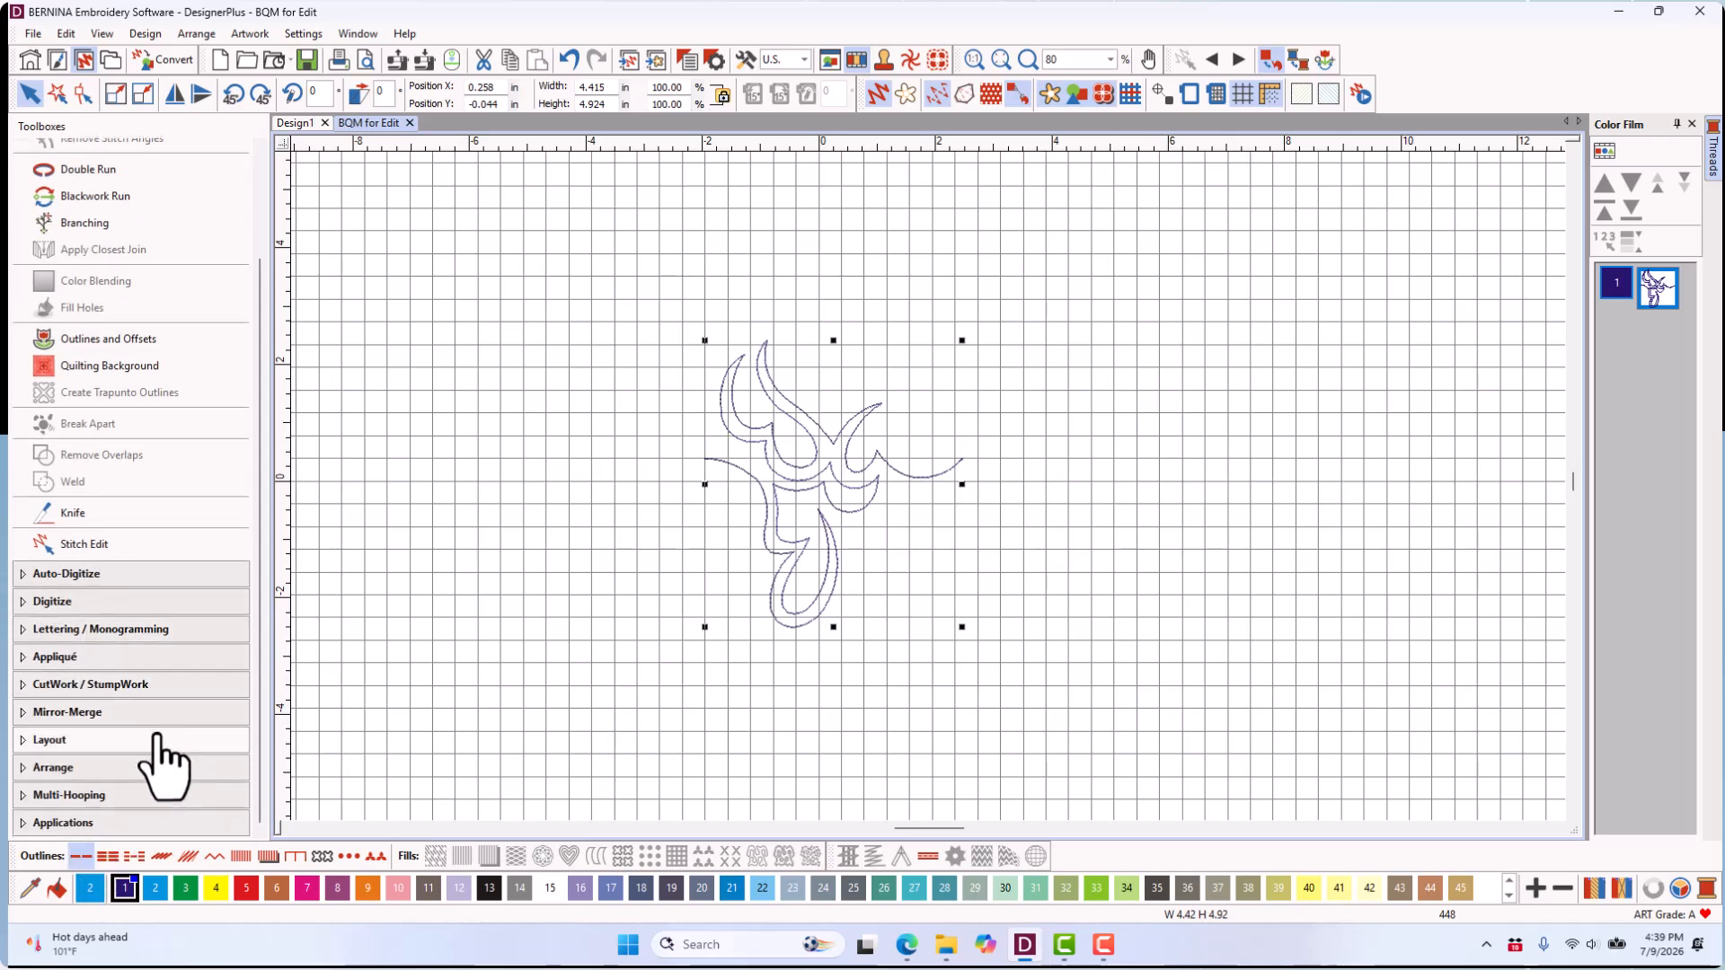
{"action": "left_click", "coordinate": [65, 712]}
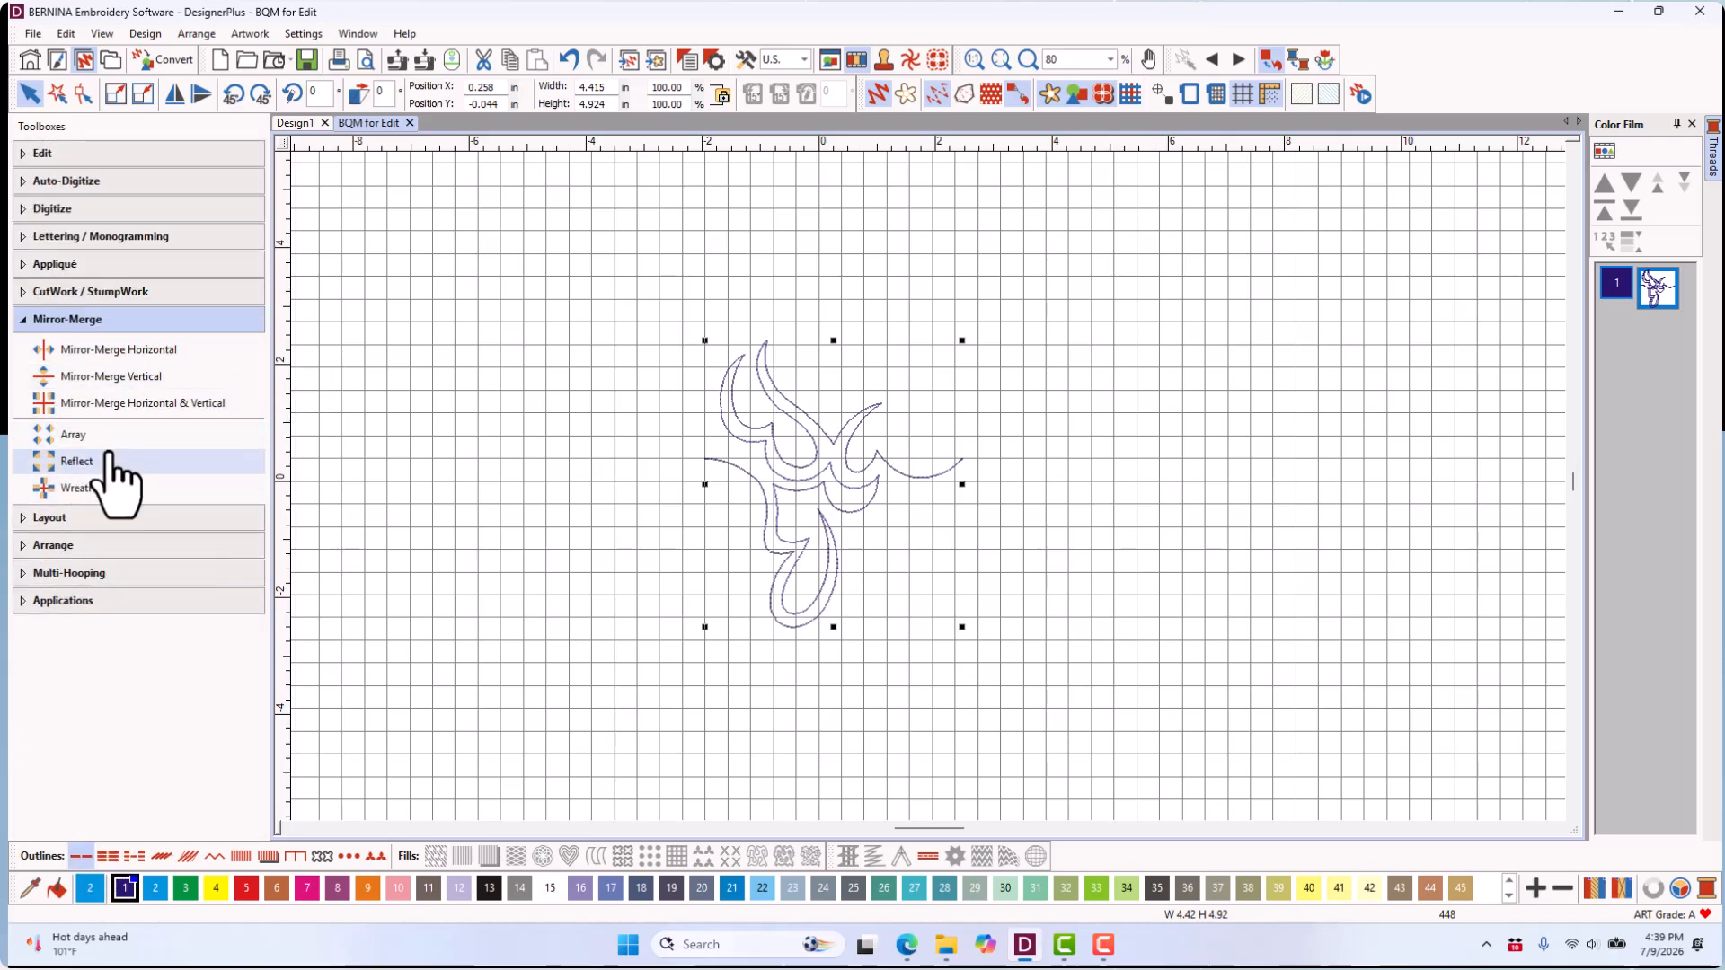
{"action": "left_click", "coordinate": [140, 439]}
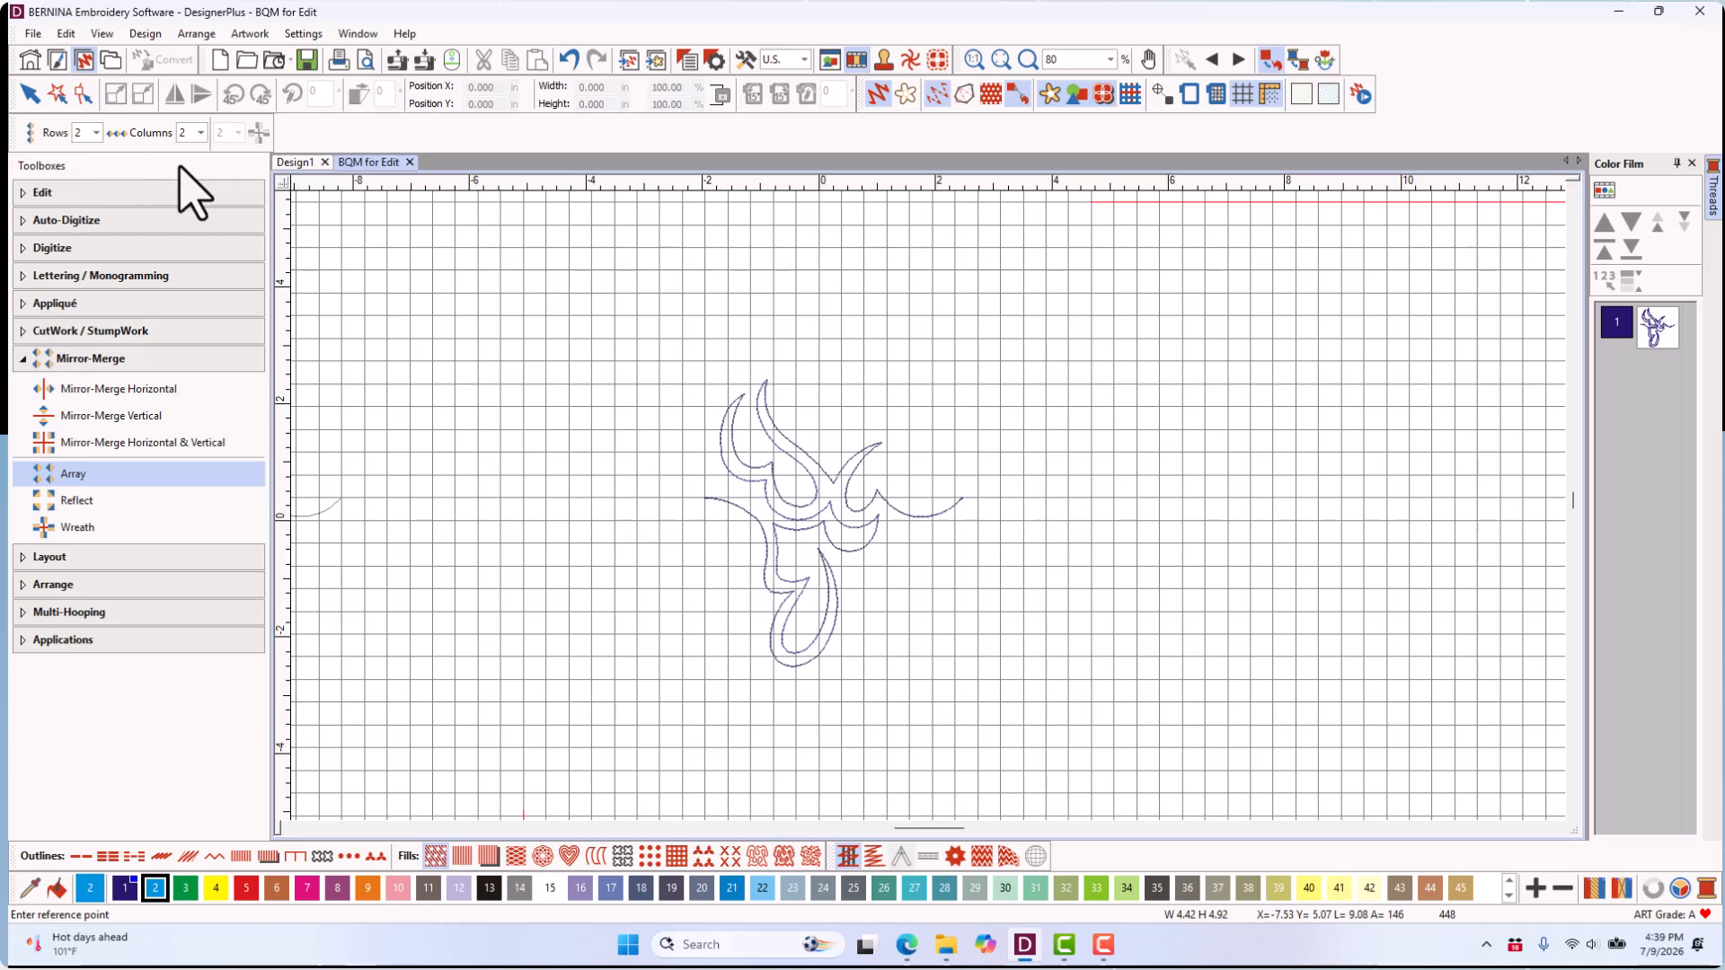
{"action": "left_click", "coordinate": [963, 675]}
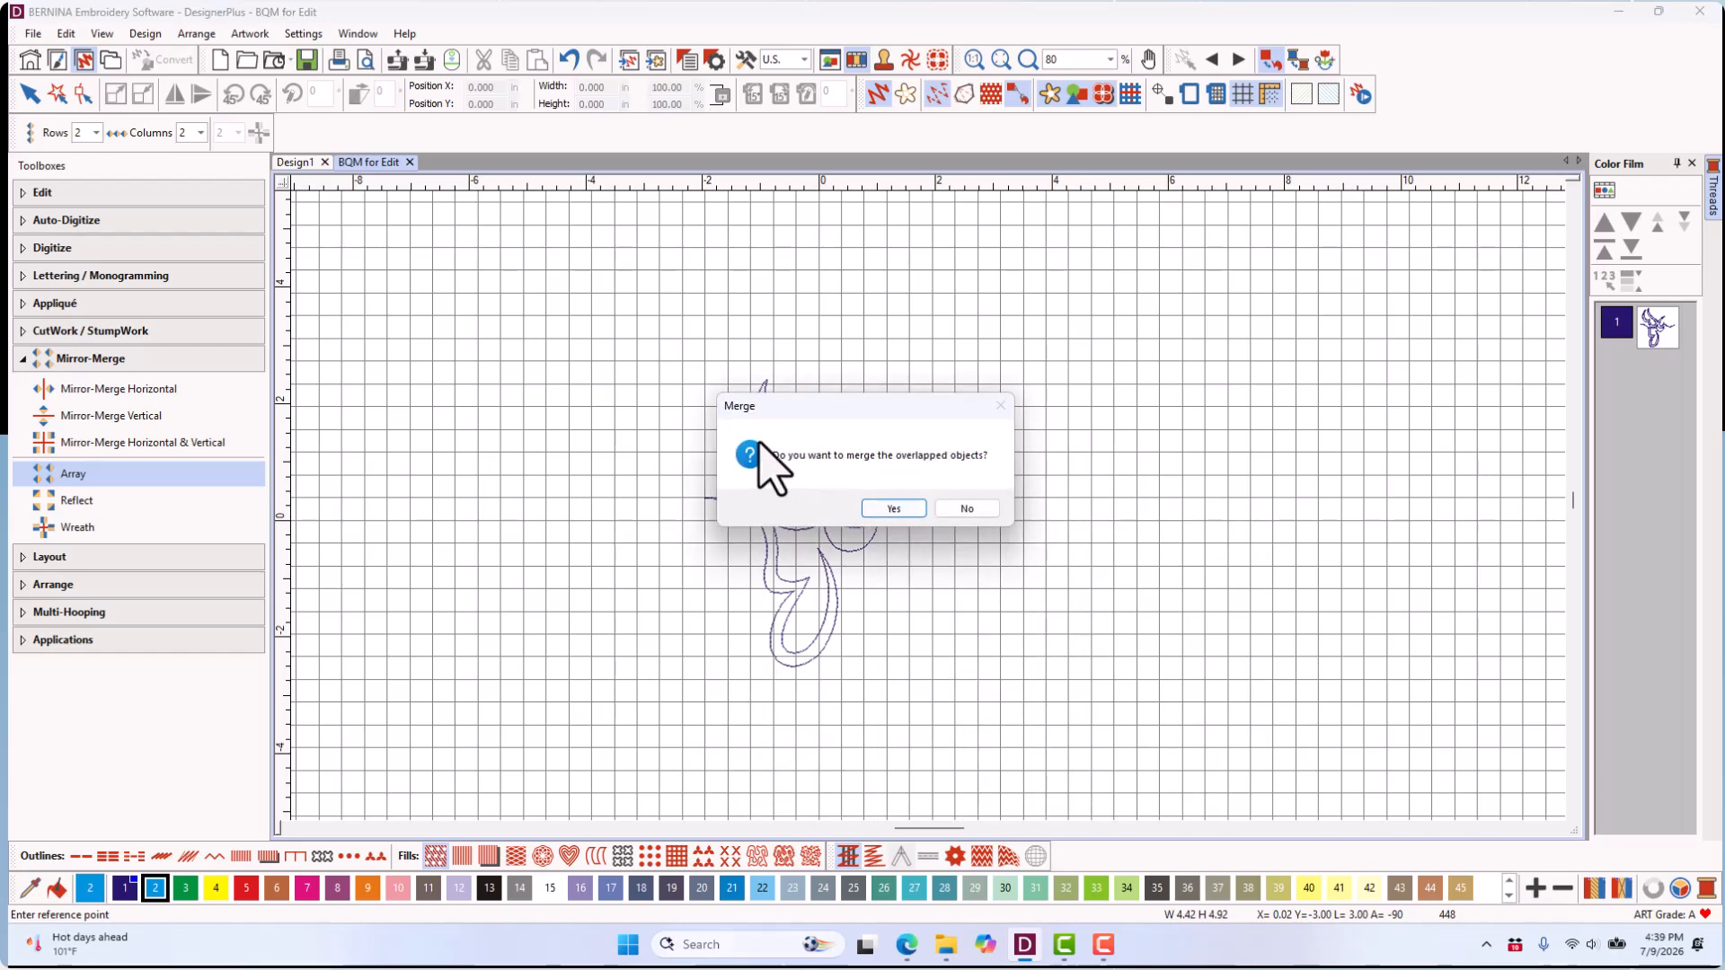
{"action": "left_click", "coordinate": [894, 509]}
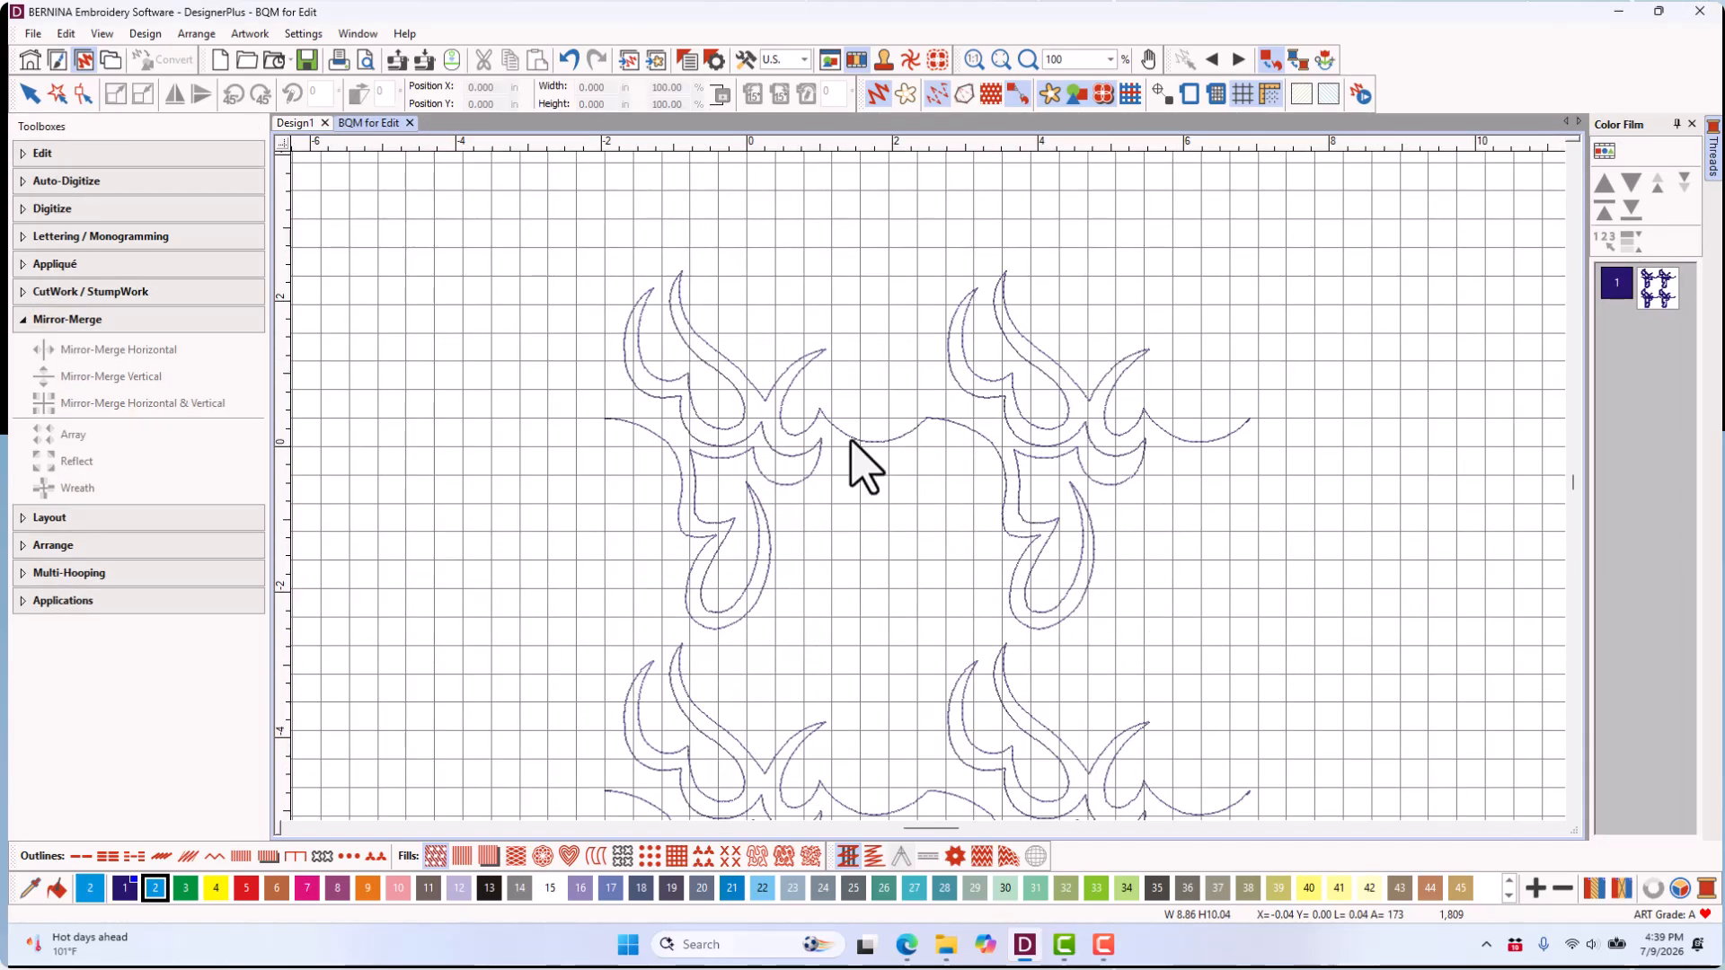
{"action": "scroll", "coordinate": [978, 440], "scroll_direction": "down", "scroll_amount": 2}
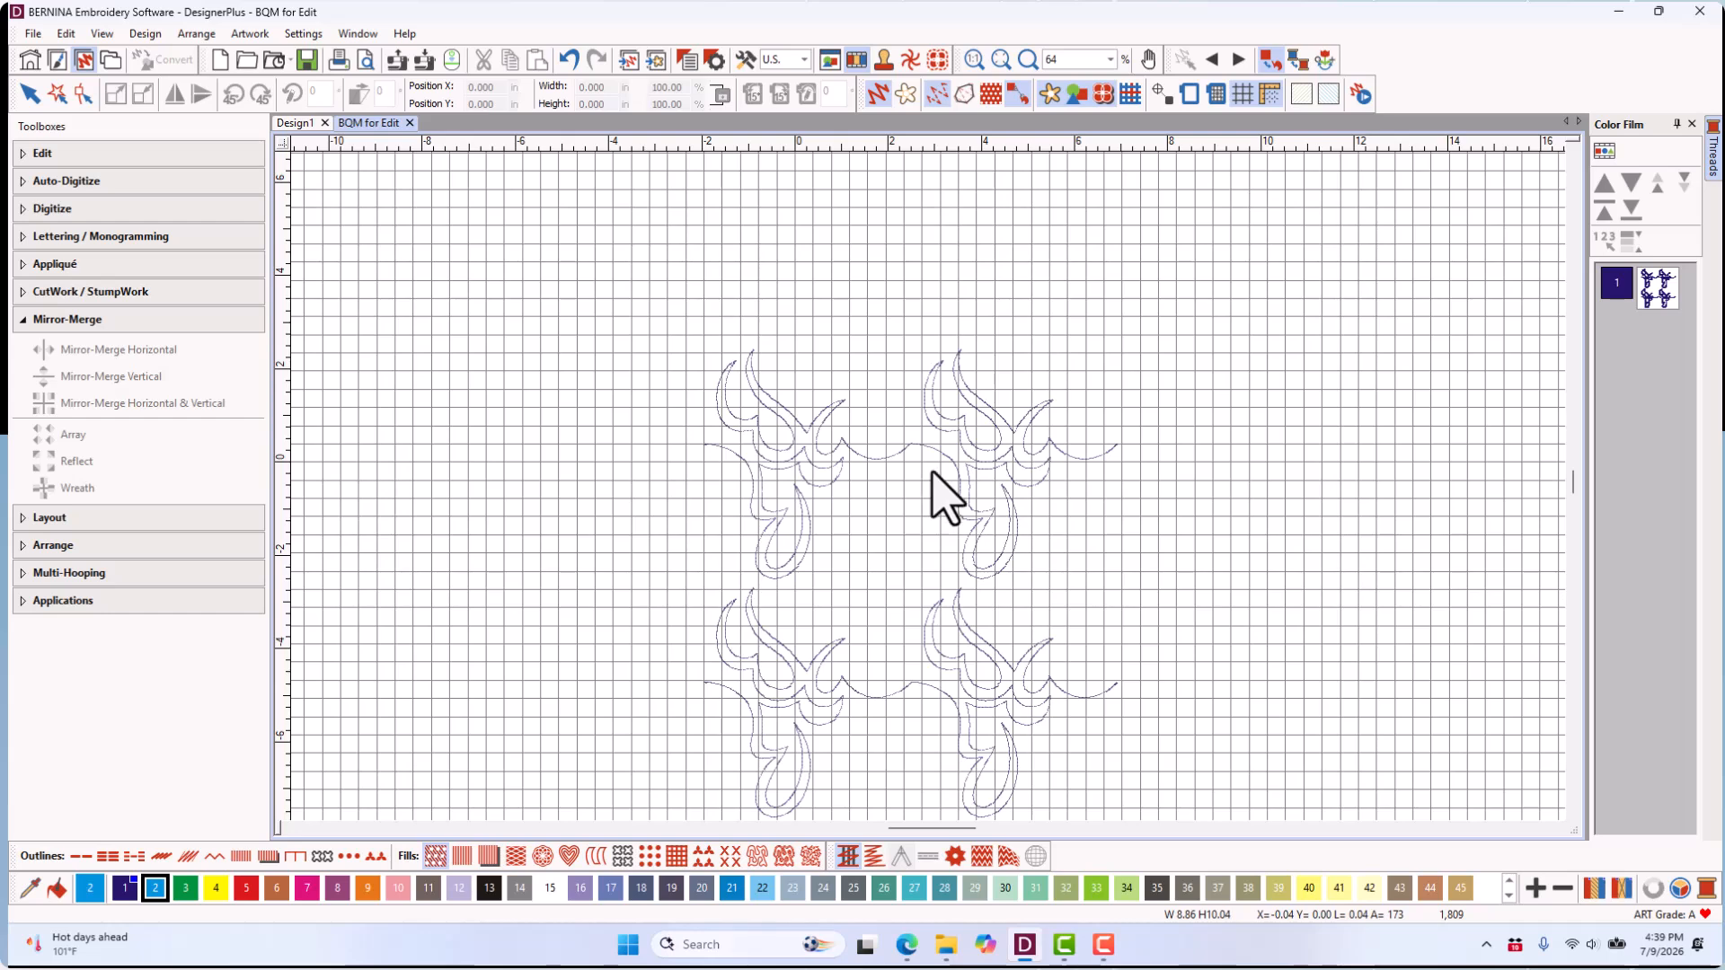
{"action": "left_click", "coordinate": [568, 61]}
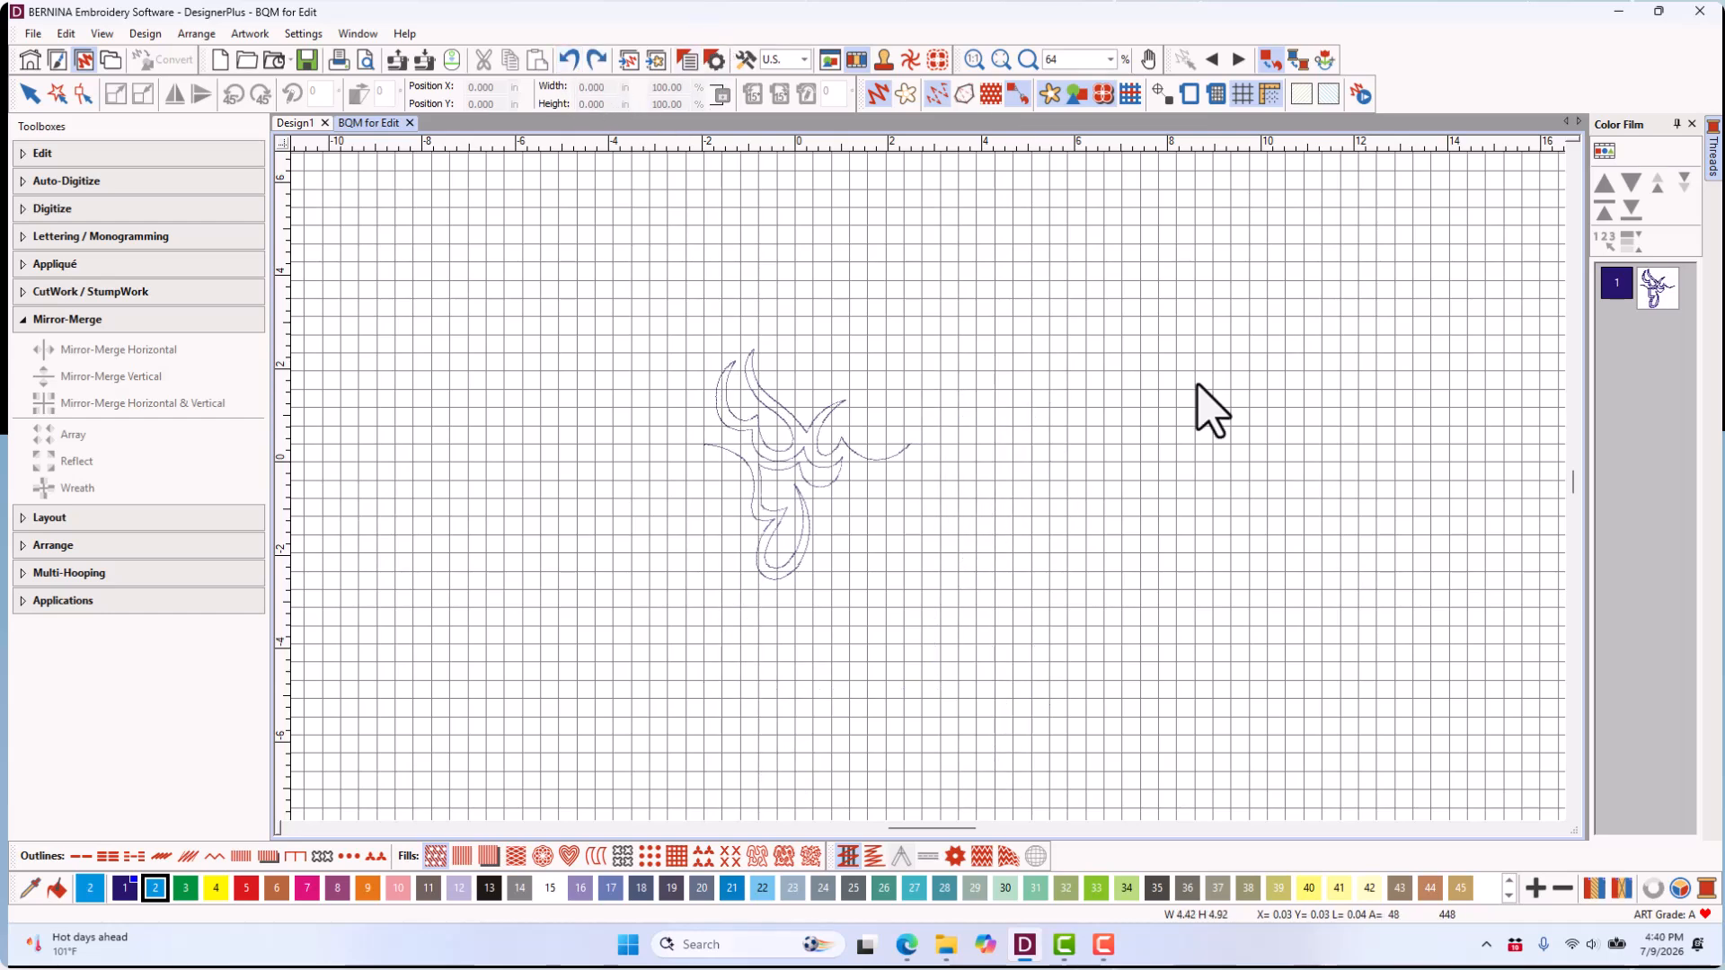
- Hide the grid and place a horizontal guideline through the open left and right ends of the design
{"action": "scroll", "coordinate": [926, 499], "scroll_direction": "up", "scroll_amount": 2}
{"action": "scroll", "coordinate": [928, 489], "scroll_direction": "up", "scroll_amount": 1}
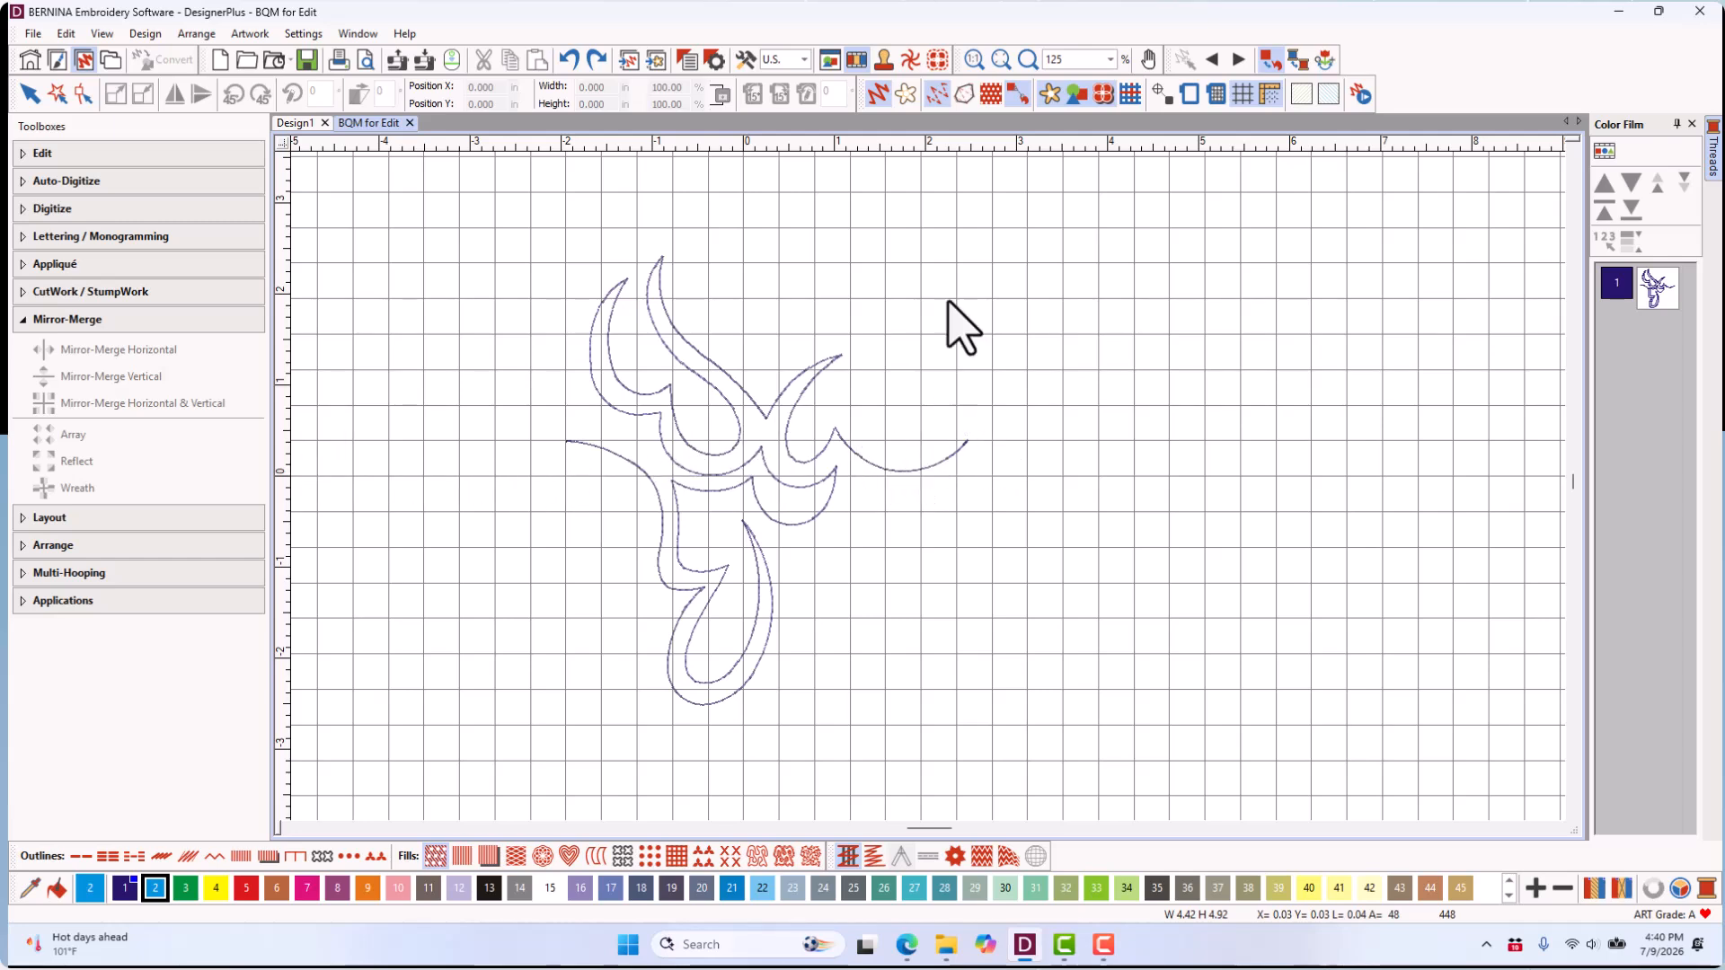
{"action": "left_click", "coordinate": [1244, 94]}
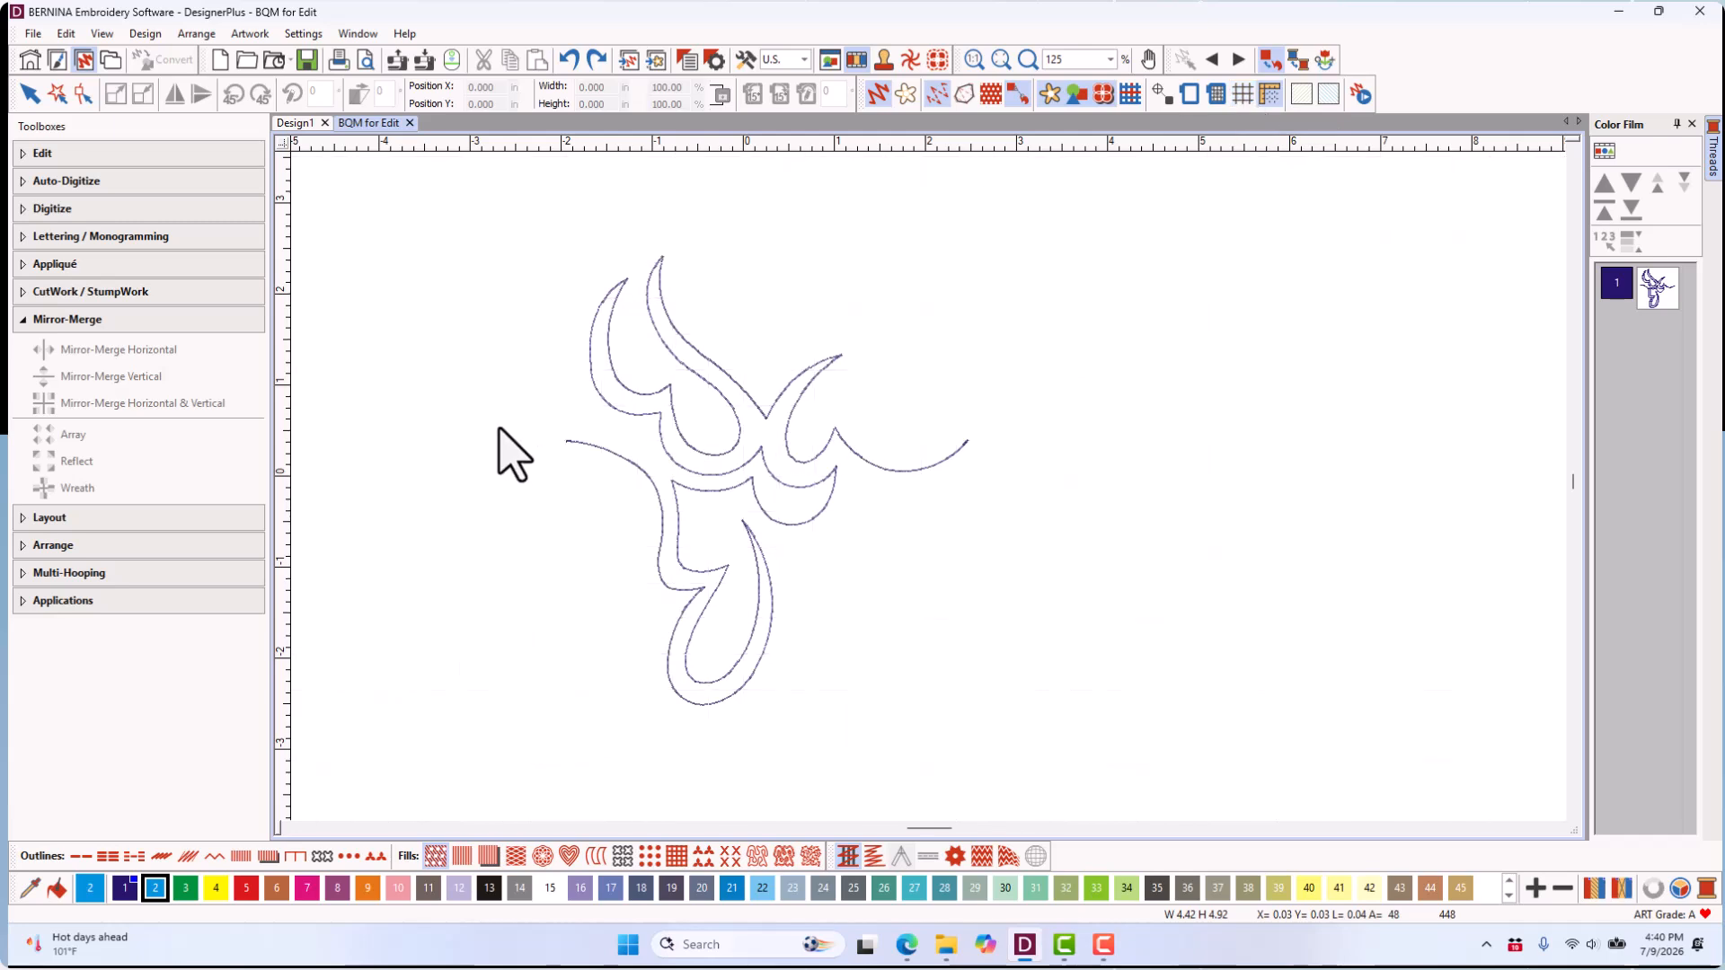
{"action": "left_click", "coordinate": [285, 423]}
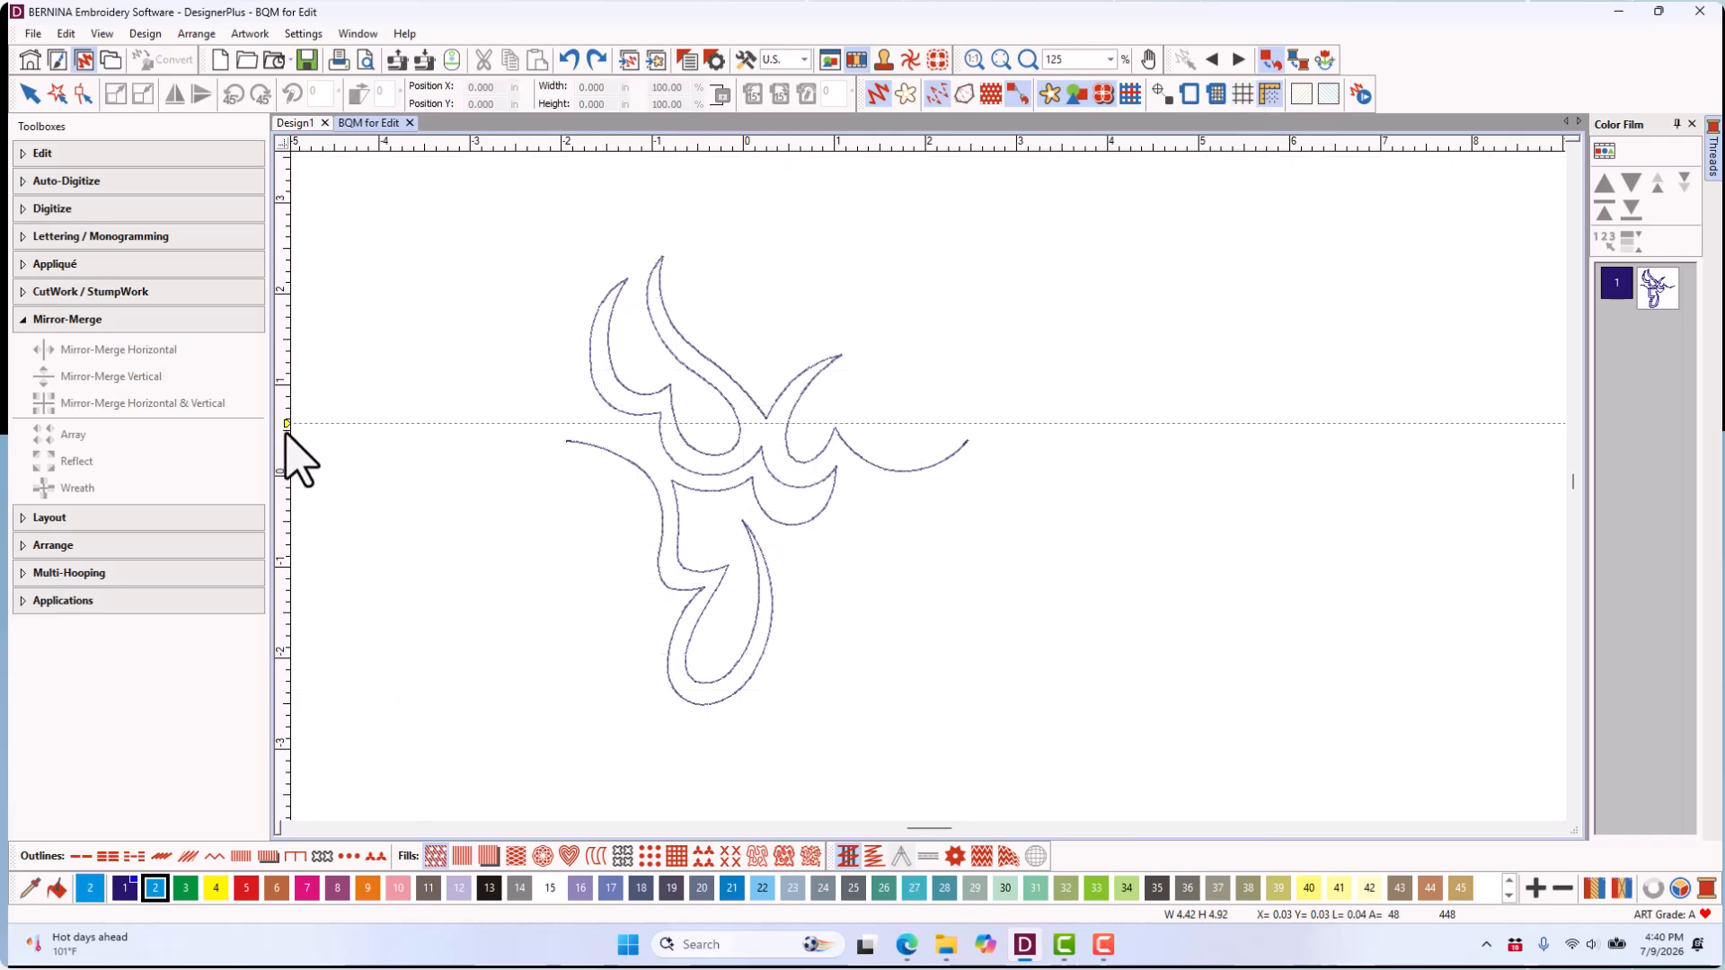
{"action": "left_click_drag", "start_coordinate": [285, 423], "coordinate": [290, 440]}
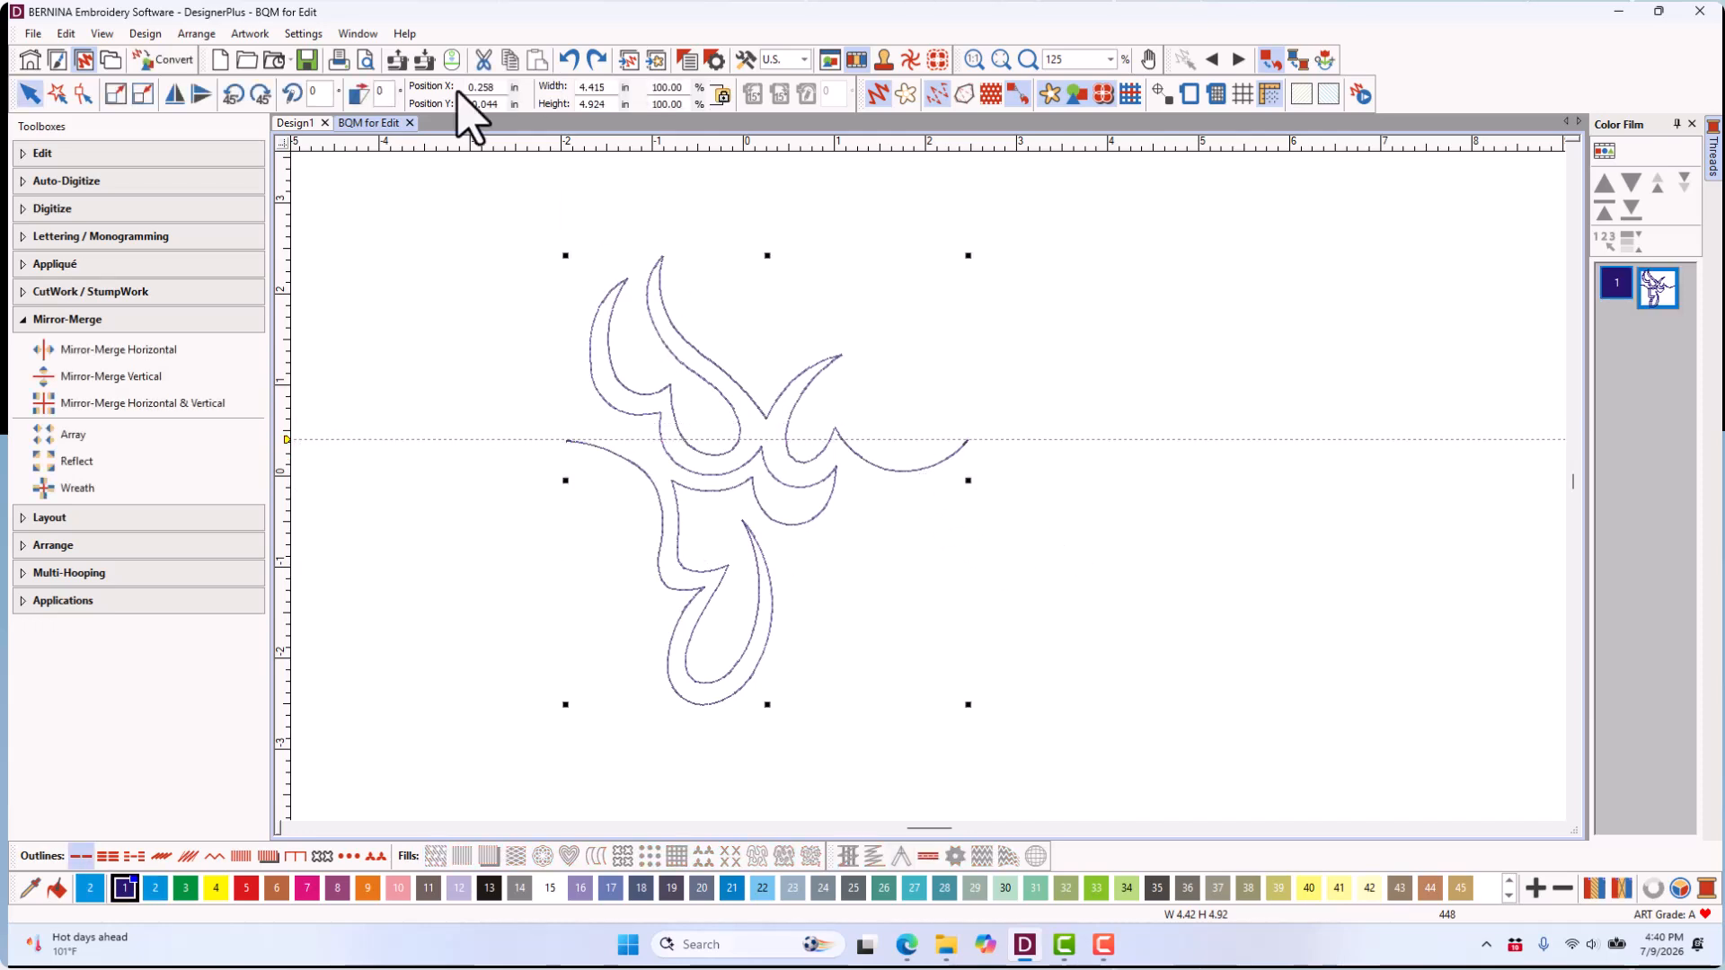
- Reshape the design by deleting the last two points at the right end of its line
{"action": "left_click", "coordinate": [82, 94]}
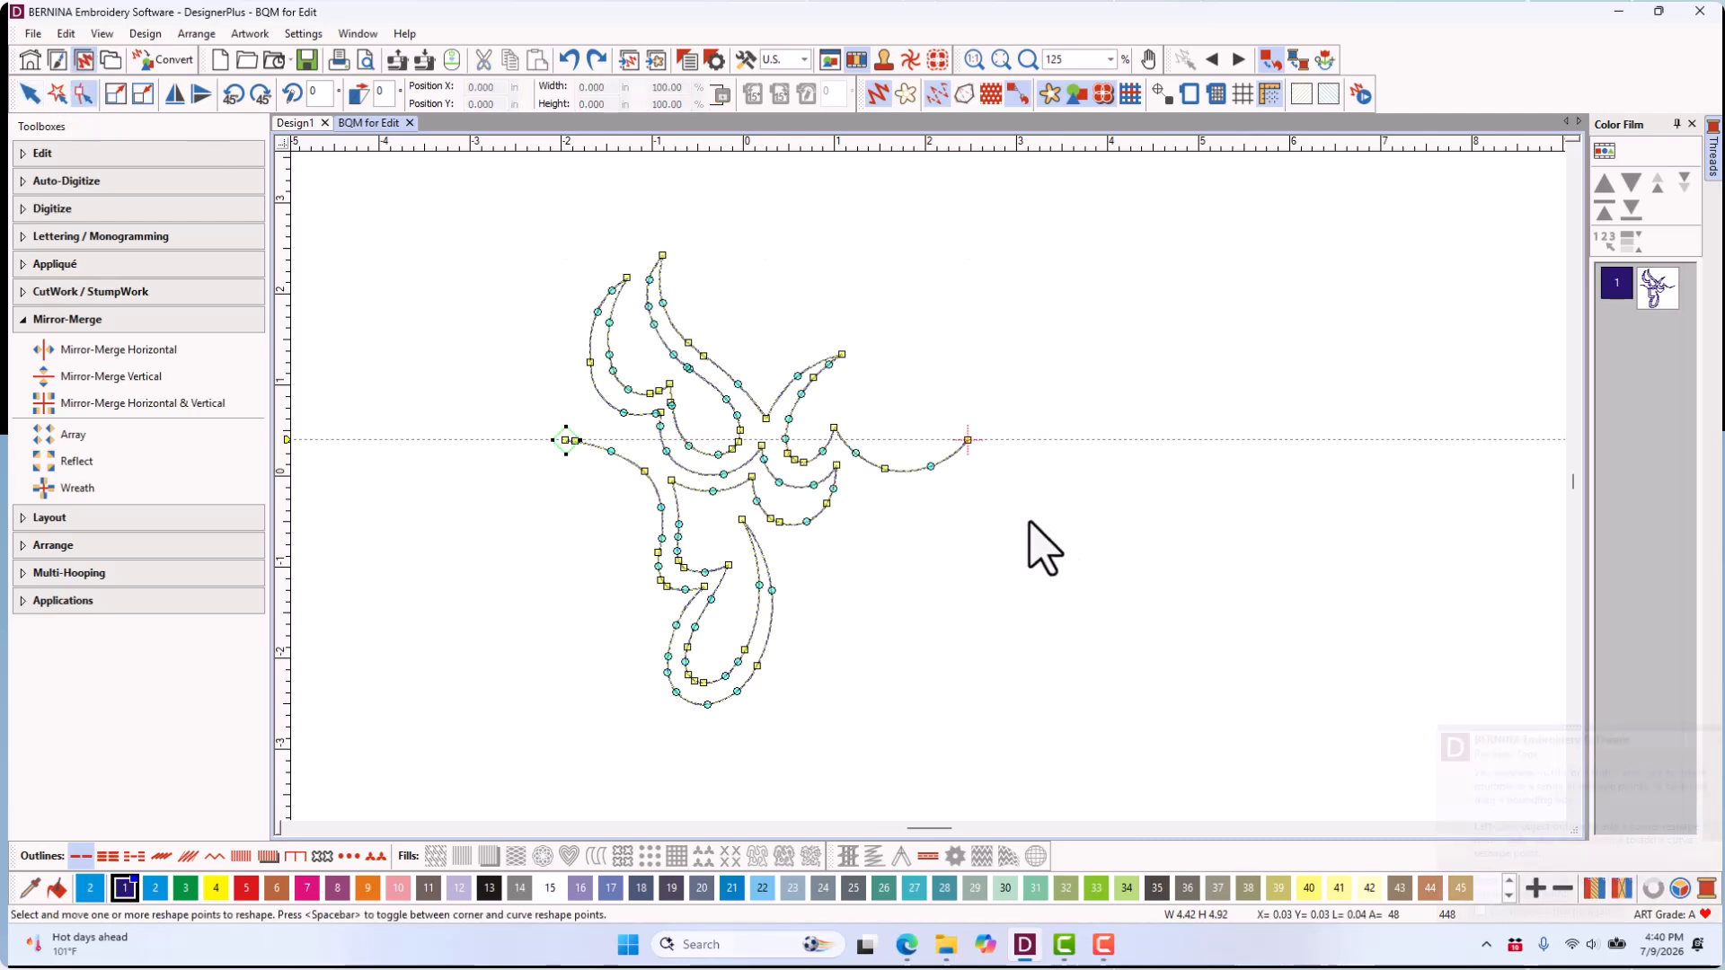
{"action": "left_click_drag", "start_coordinate": [896, 376], "coordinate": [1029, 512]}
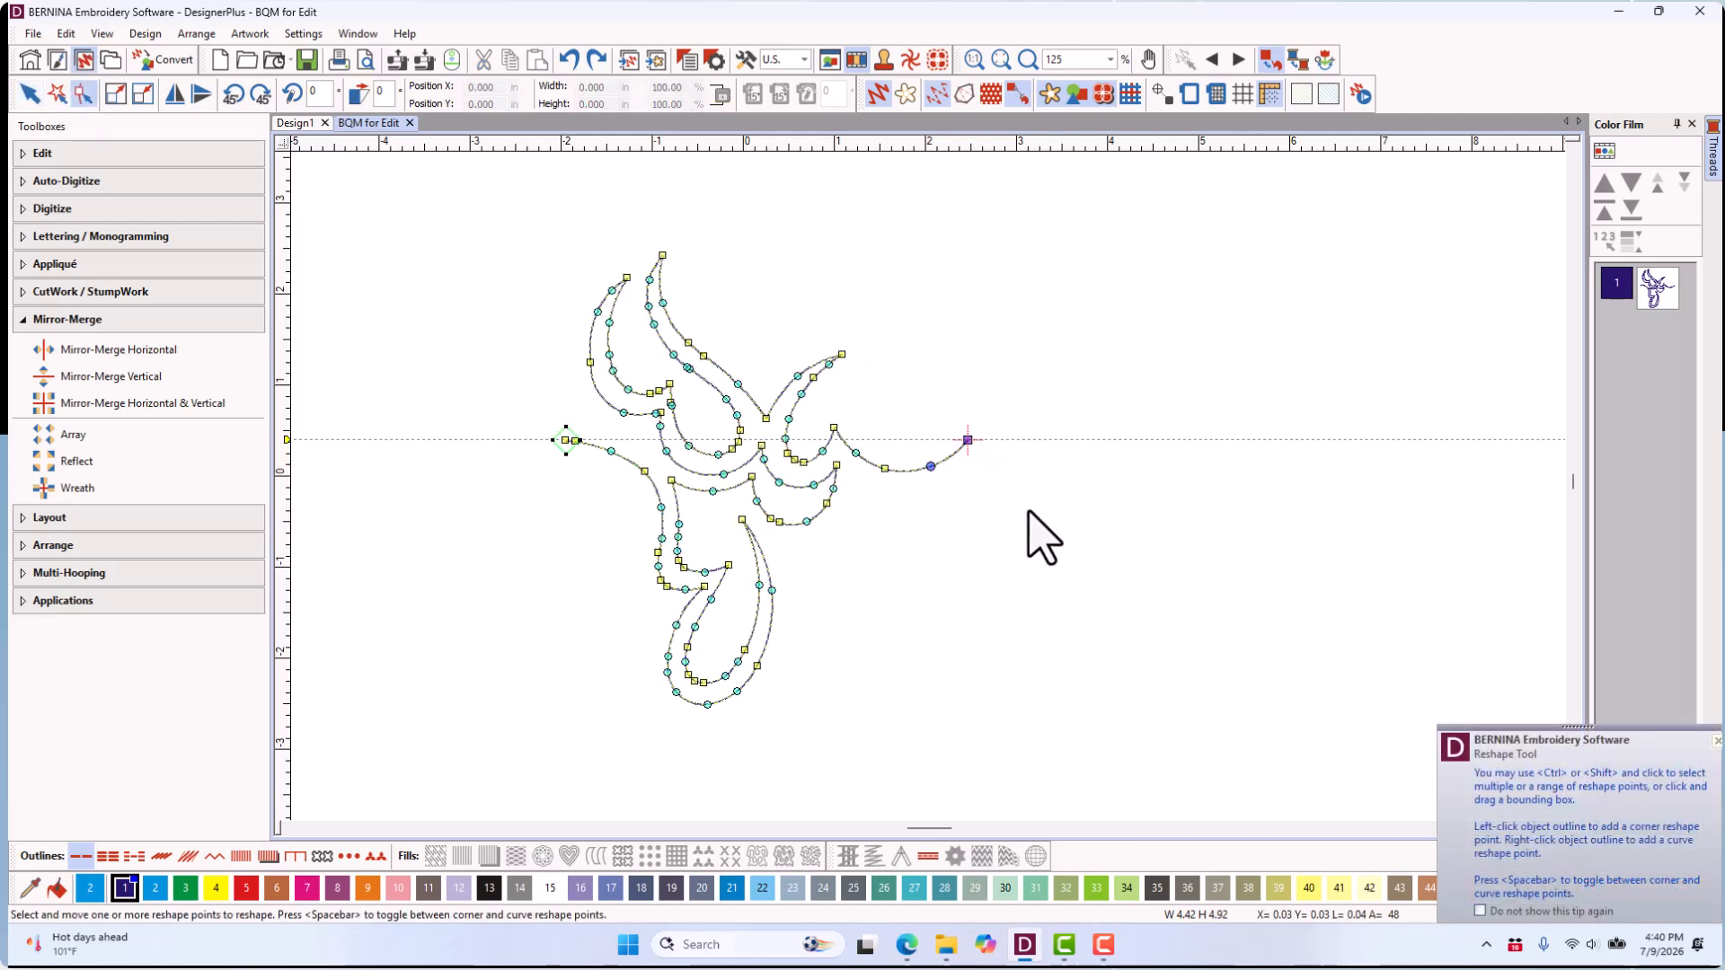
{"action": "key", "text": "Delete"}
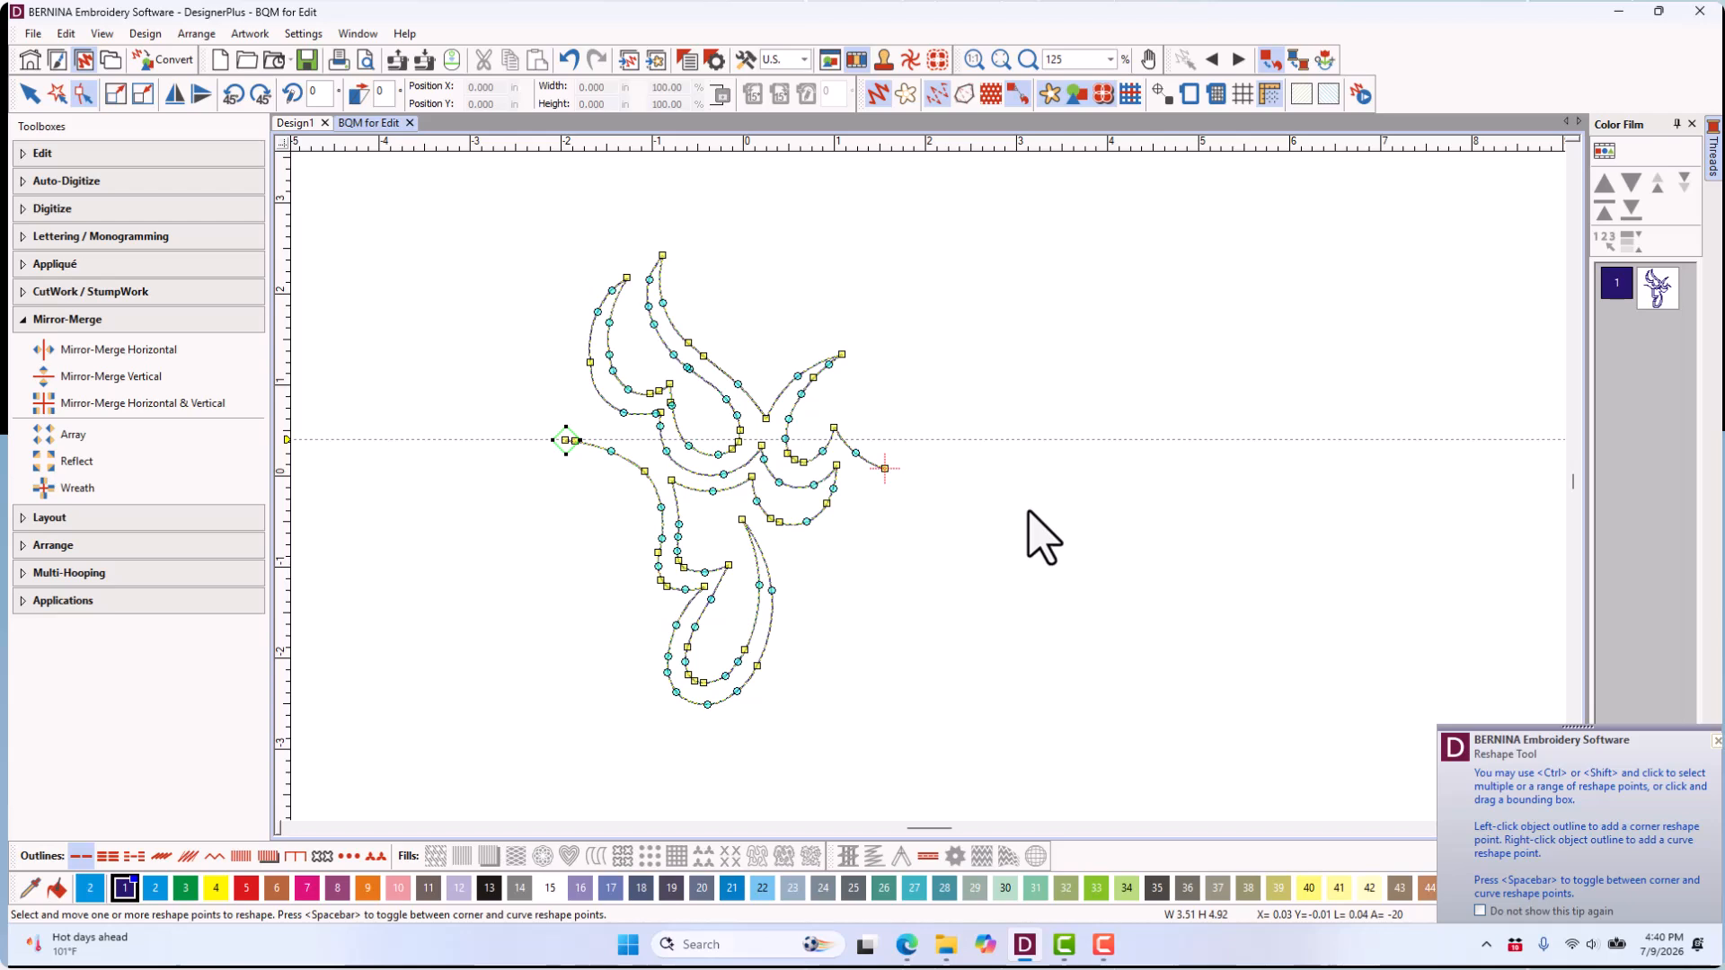
- Move the line's new right end point up onto the horizontal guideline, and finish reshaping
{"action": "left_click", "coordinate": [884, 468]}
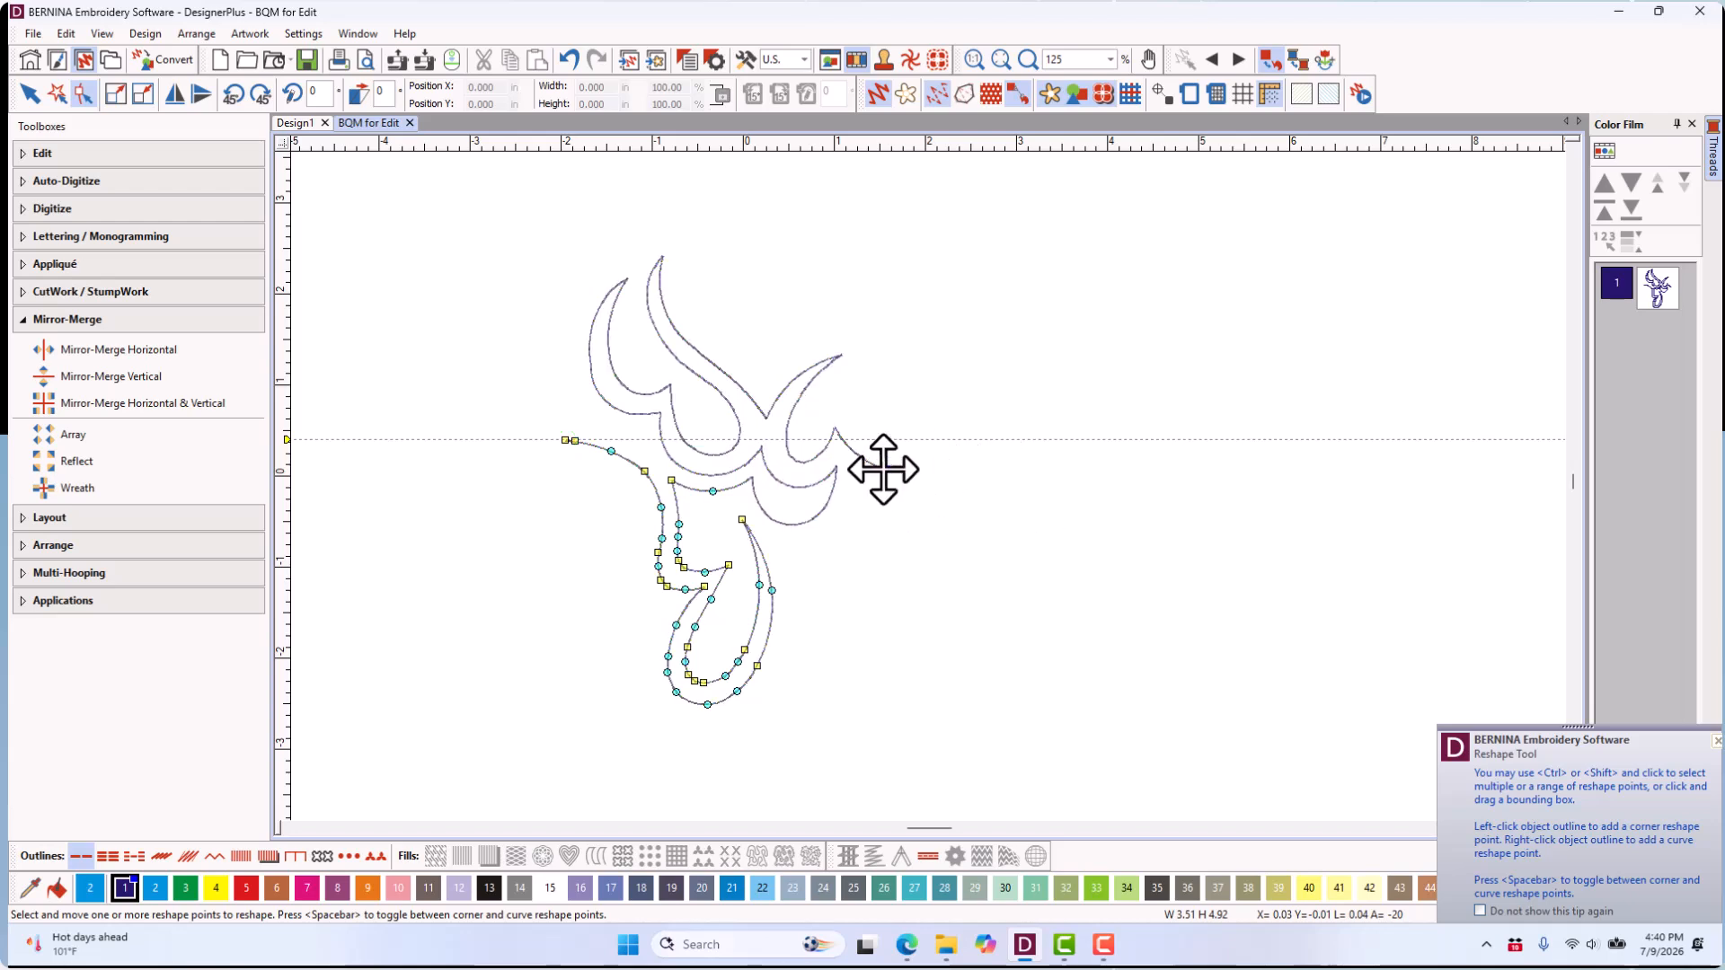
{"action": "left_click_drag", "start_coordinate": [883, 469], "coordinate": [892, 440]}
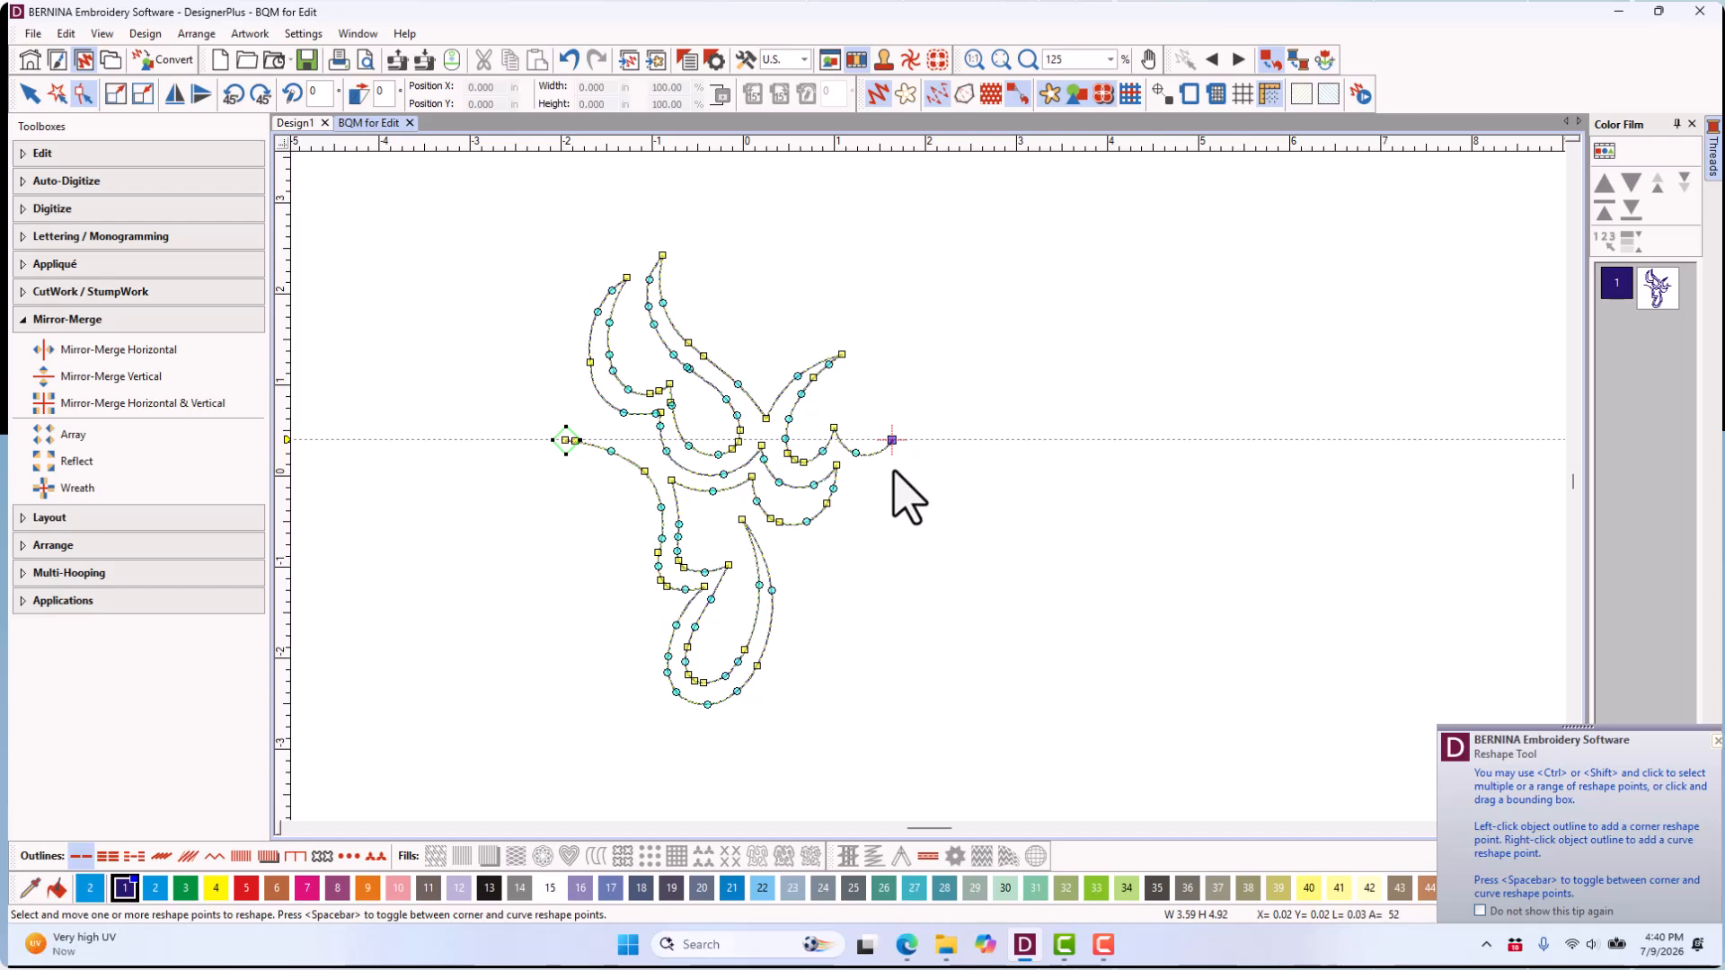
{"action": "scroll", "coordinate": [892, 443], "scroll_direction": "up", "scroll_amount": 2}
{"action": "scroll", "coordinate": [926, 486], "scroll_direction": "up", "scroll_amount": 4}
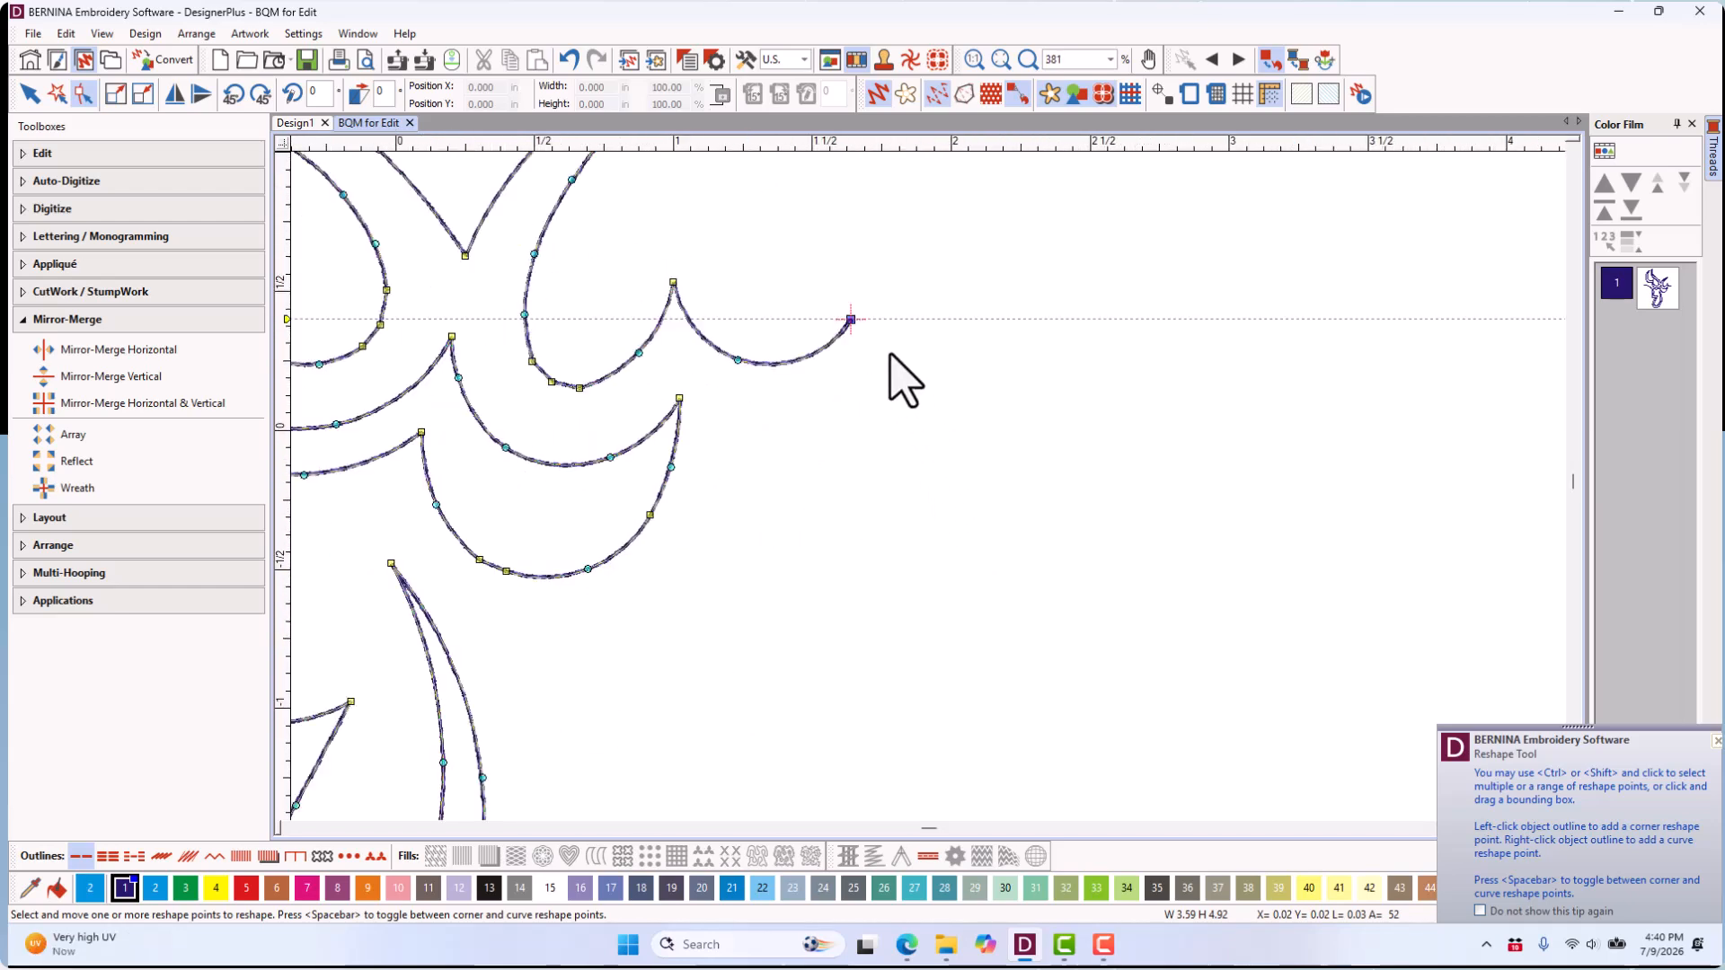
{"action": "scroll", "coordinate": [928, 486], "scroll_direction": "down", "scroll_amount": 5}
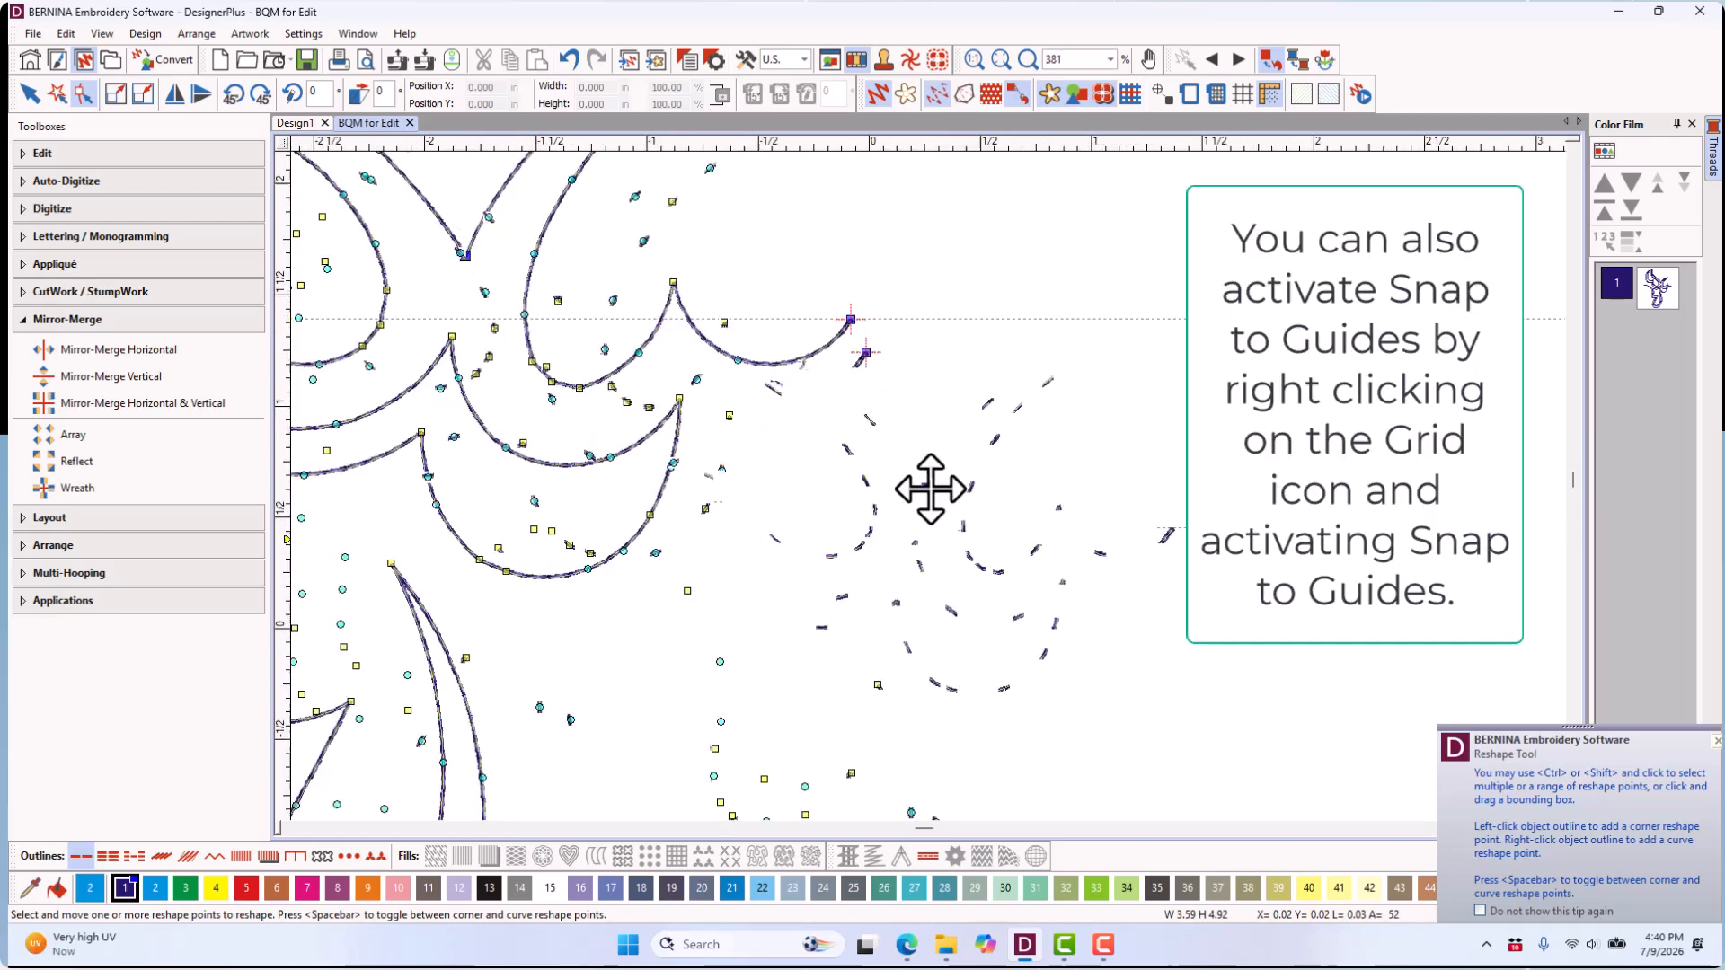
{"action": "scroll", "coordinate": [974, 539], "scroll_direction": "down", "scroll_amount": 2}
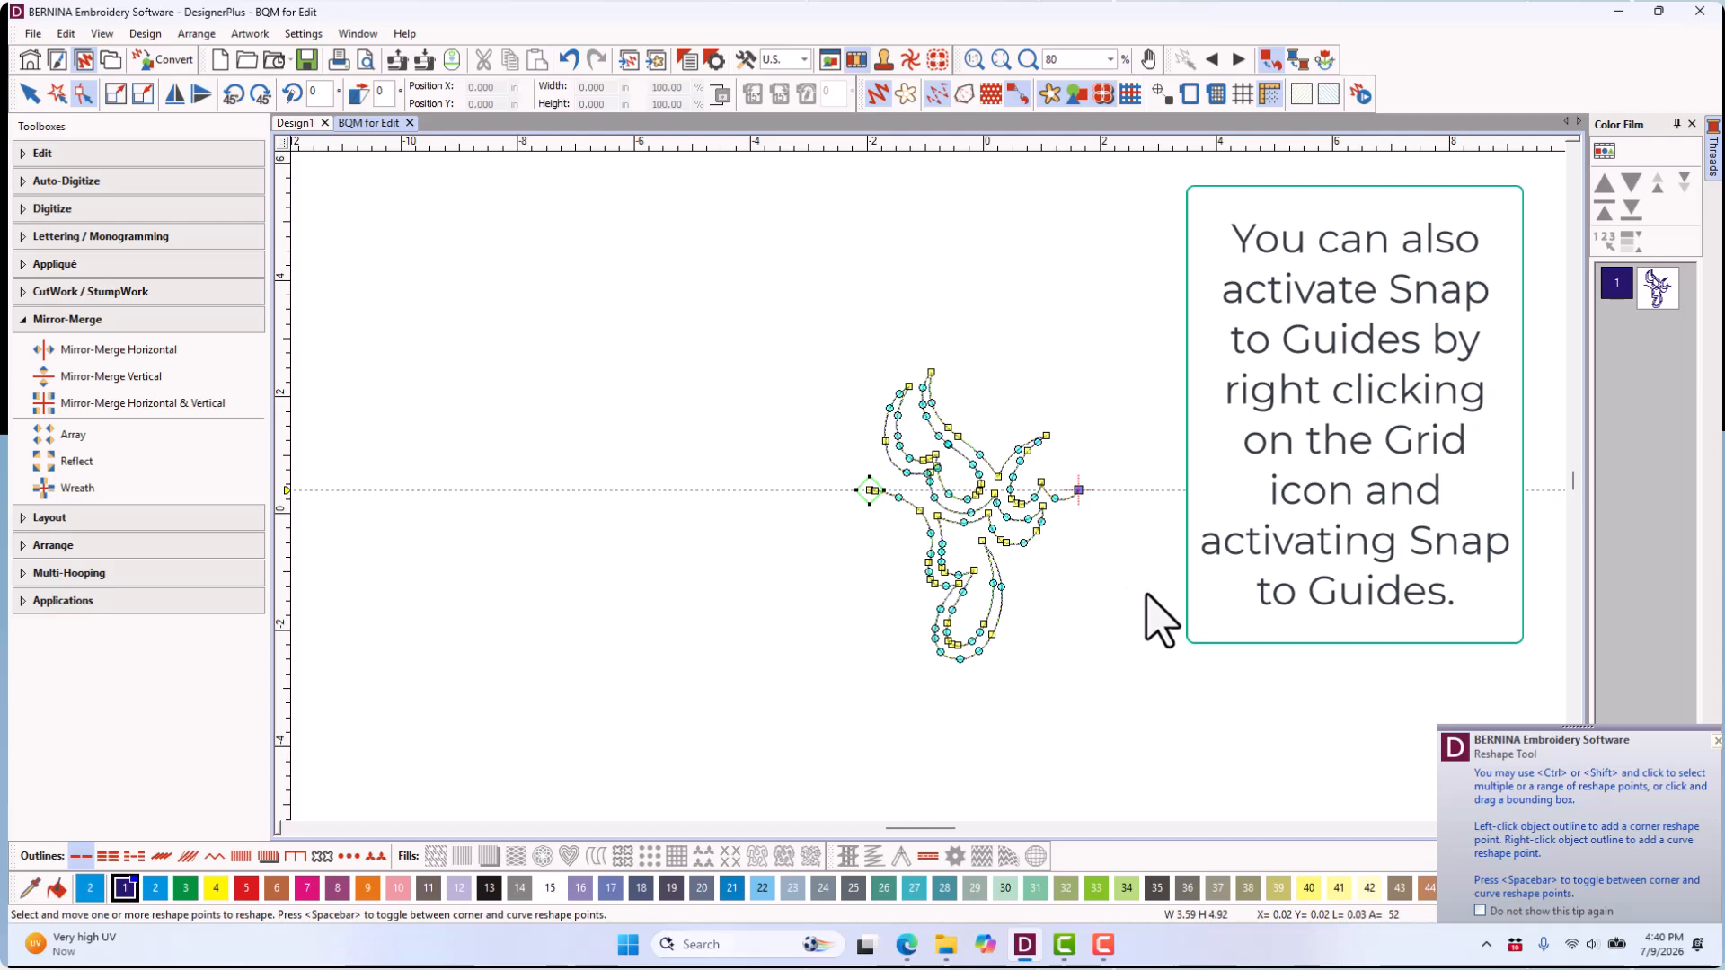
{"action": "key", "text": "Escape"}
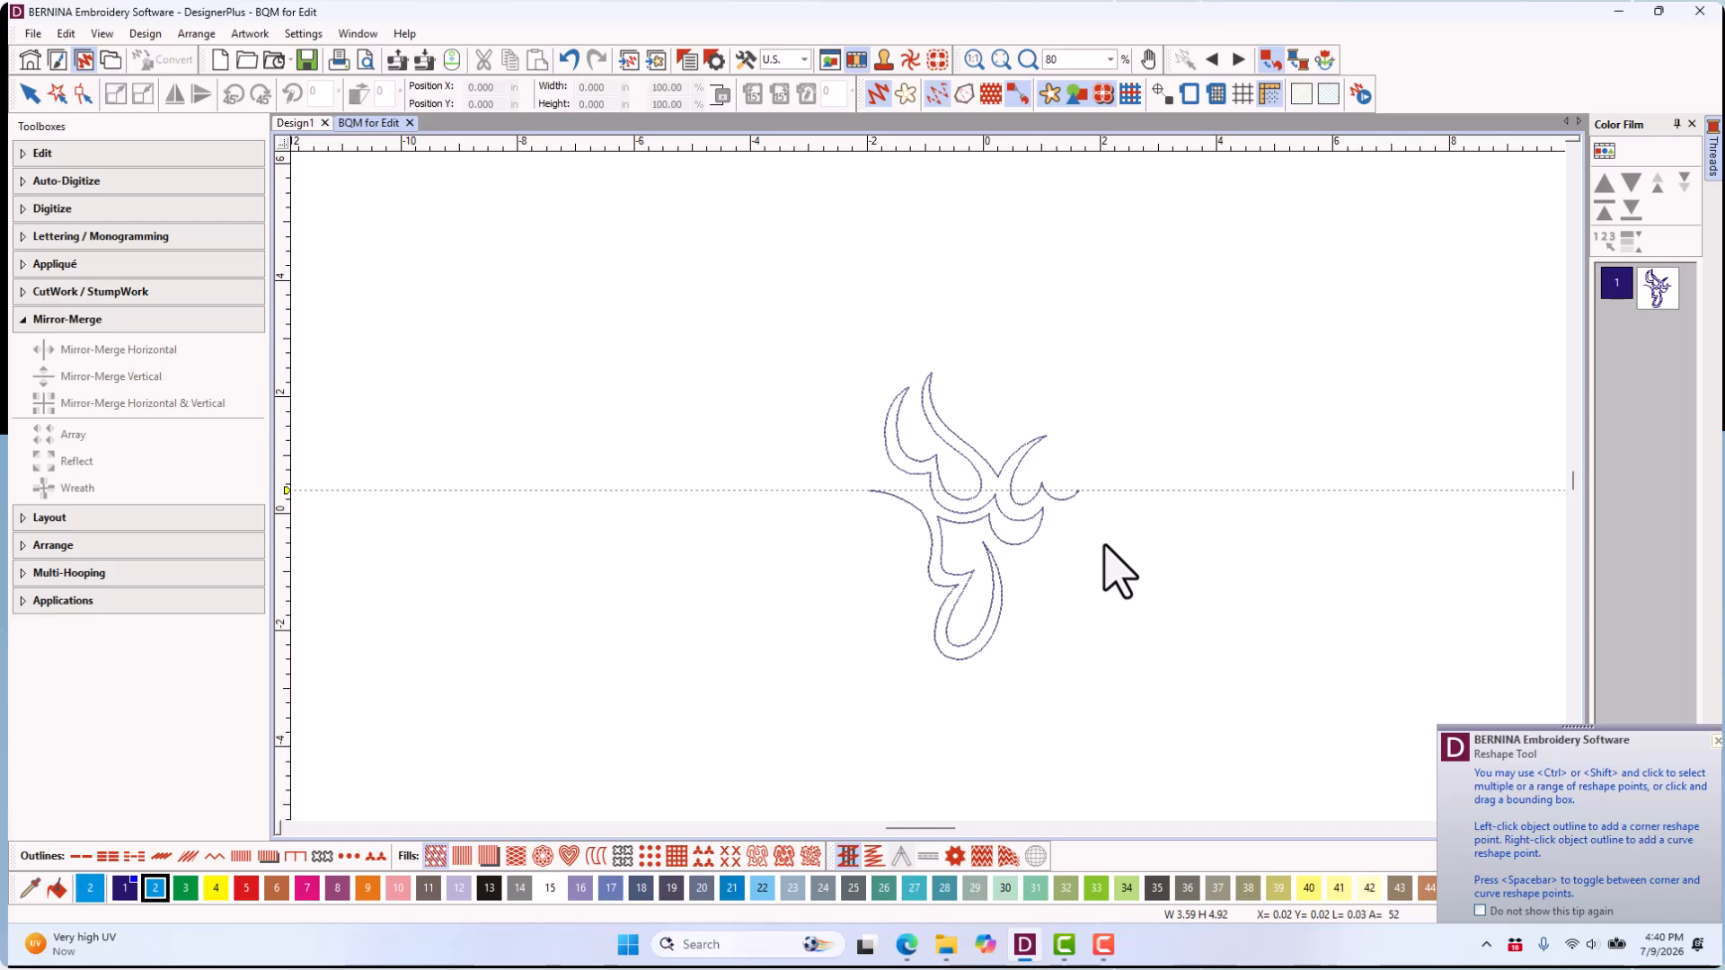
- Show the BERNINA Large Magnetic Hoop, 210 x 400, and rotate it to a landscape orientation
{"action": "scroll", "coordinate": [1105, 569], "scroll_direction": "down", "scroll_amount": 1}
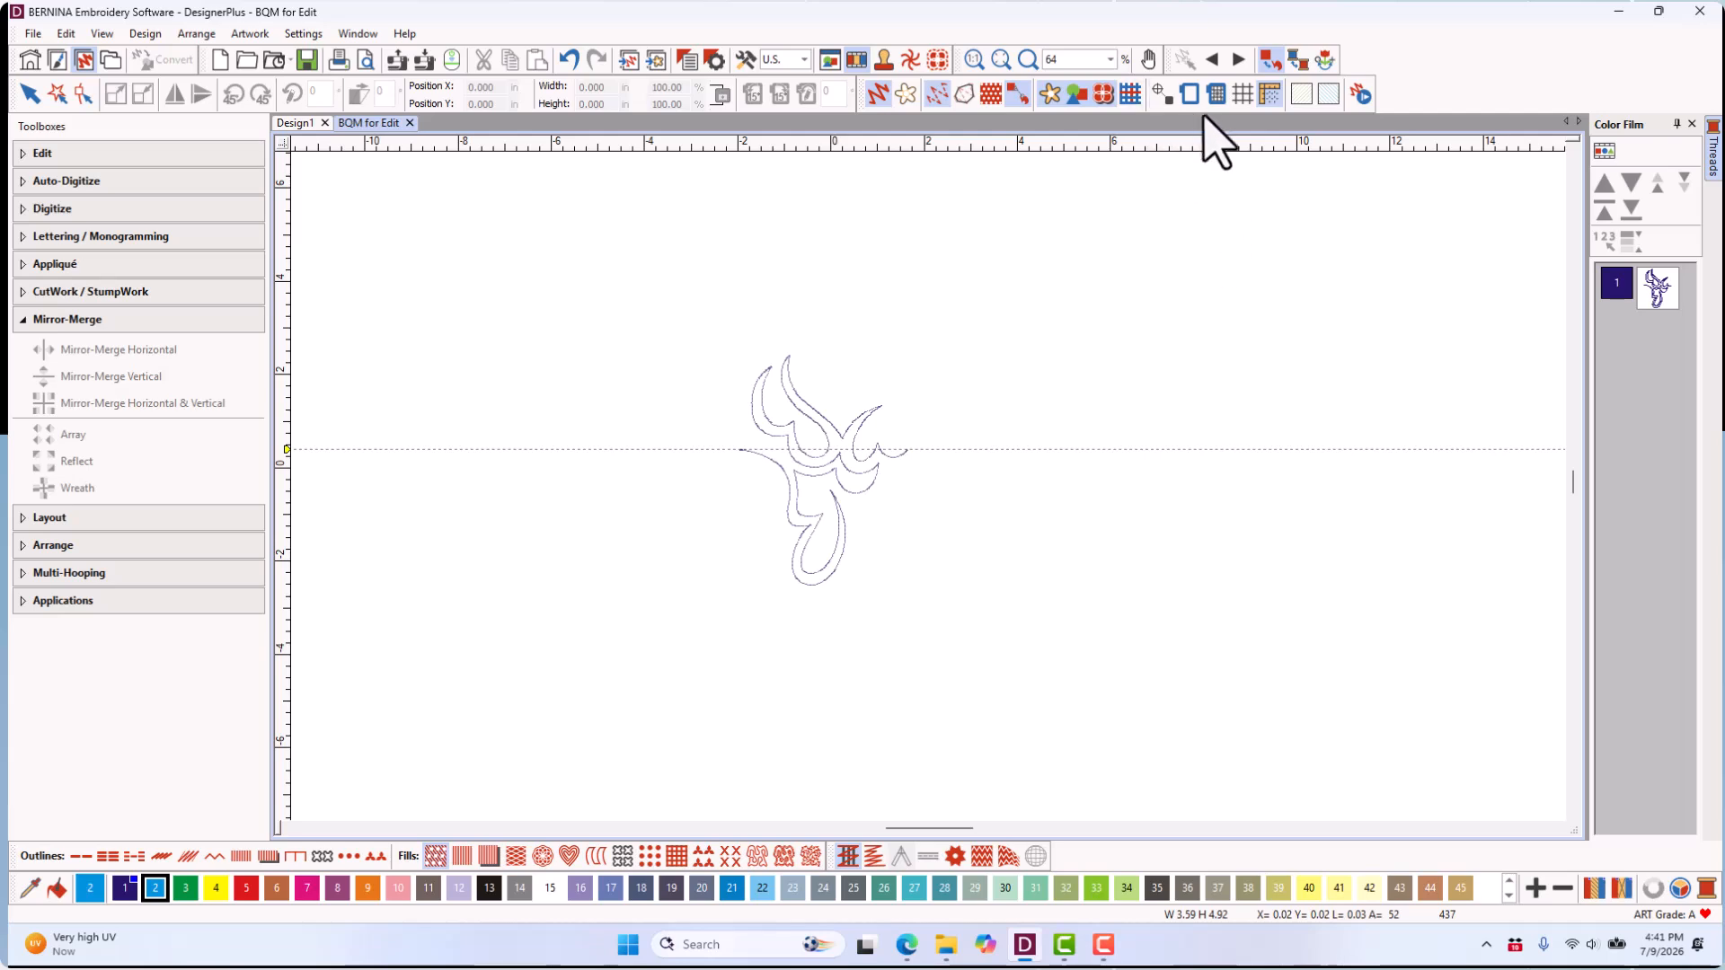
{"action": "left_click", "coordinate": [1191, 93]}
{"action": "left_click", "coordinate": [1146, 169]}
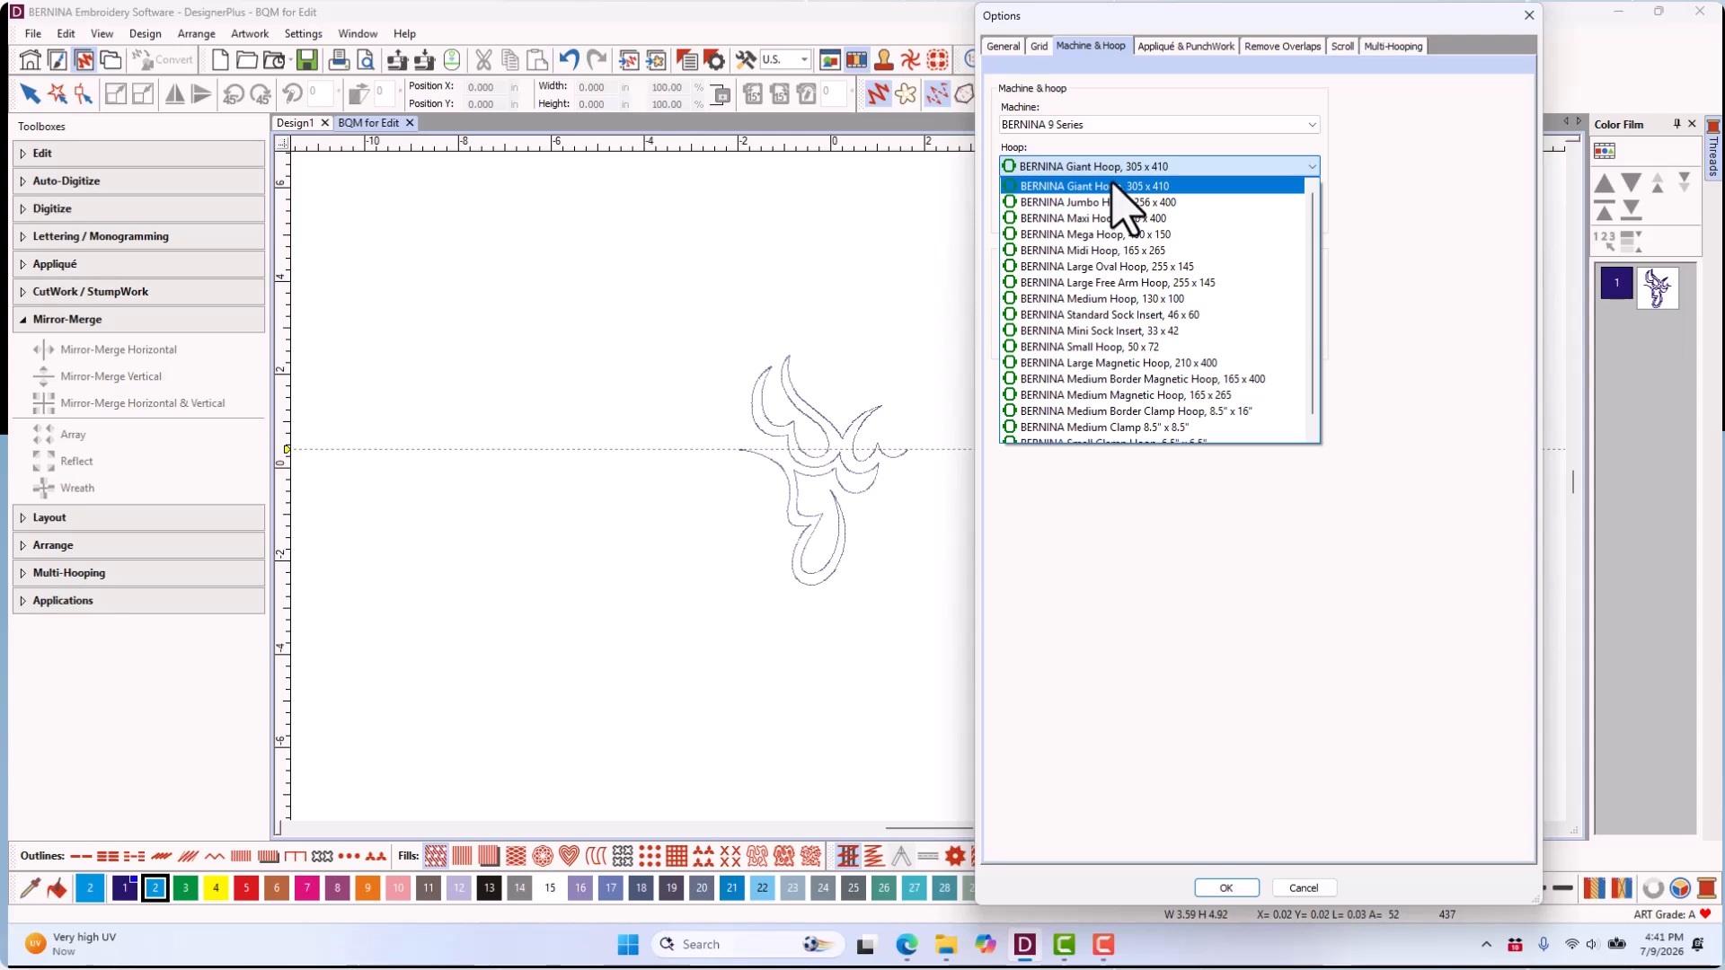
{"action": "left_click", "coordinate": [1087, 363]}
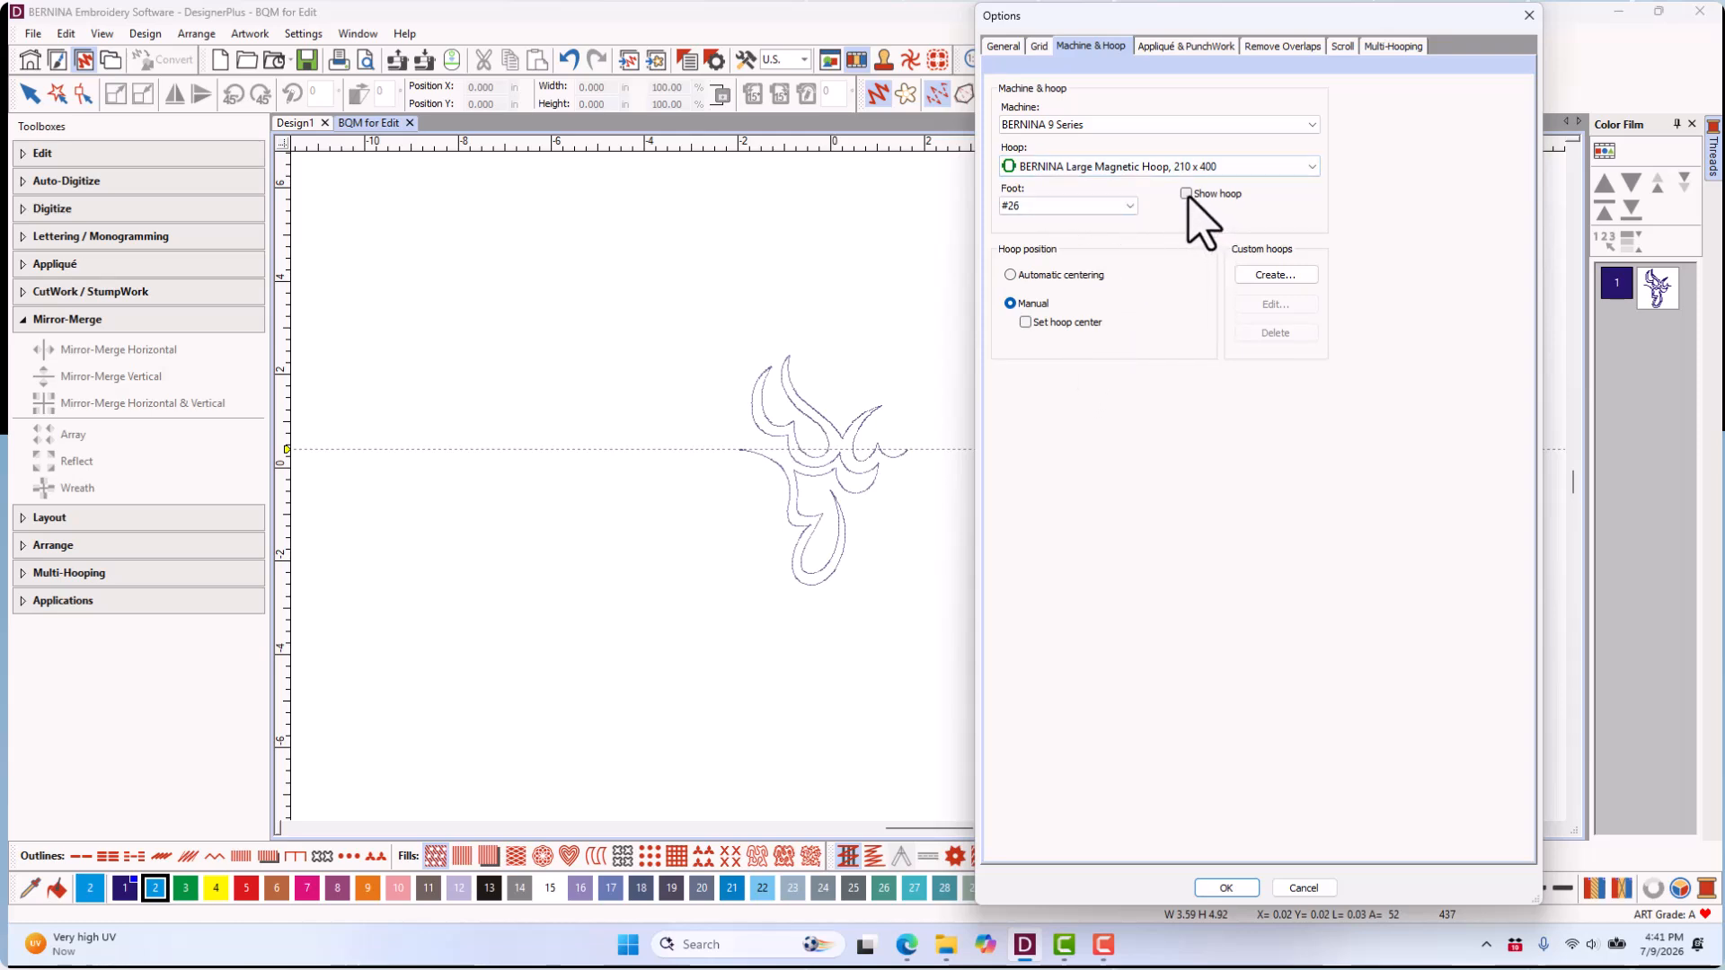
{"action": "left_click", "coordinate": [1226, 888]}
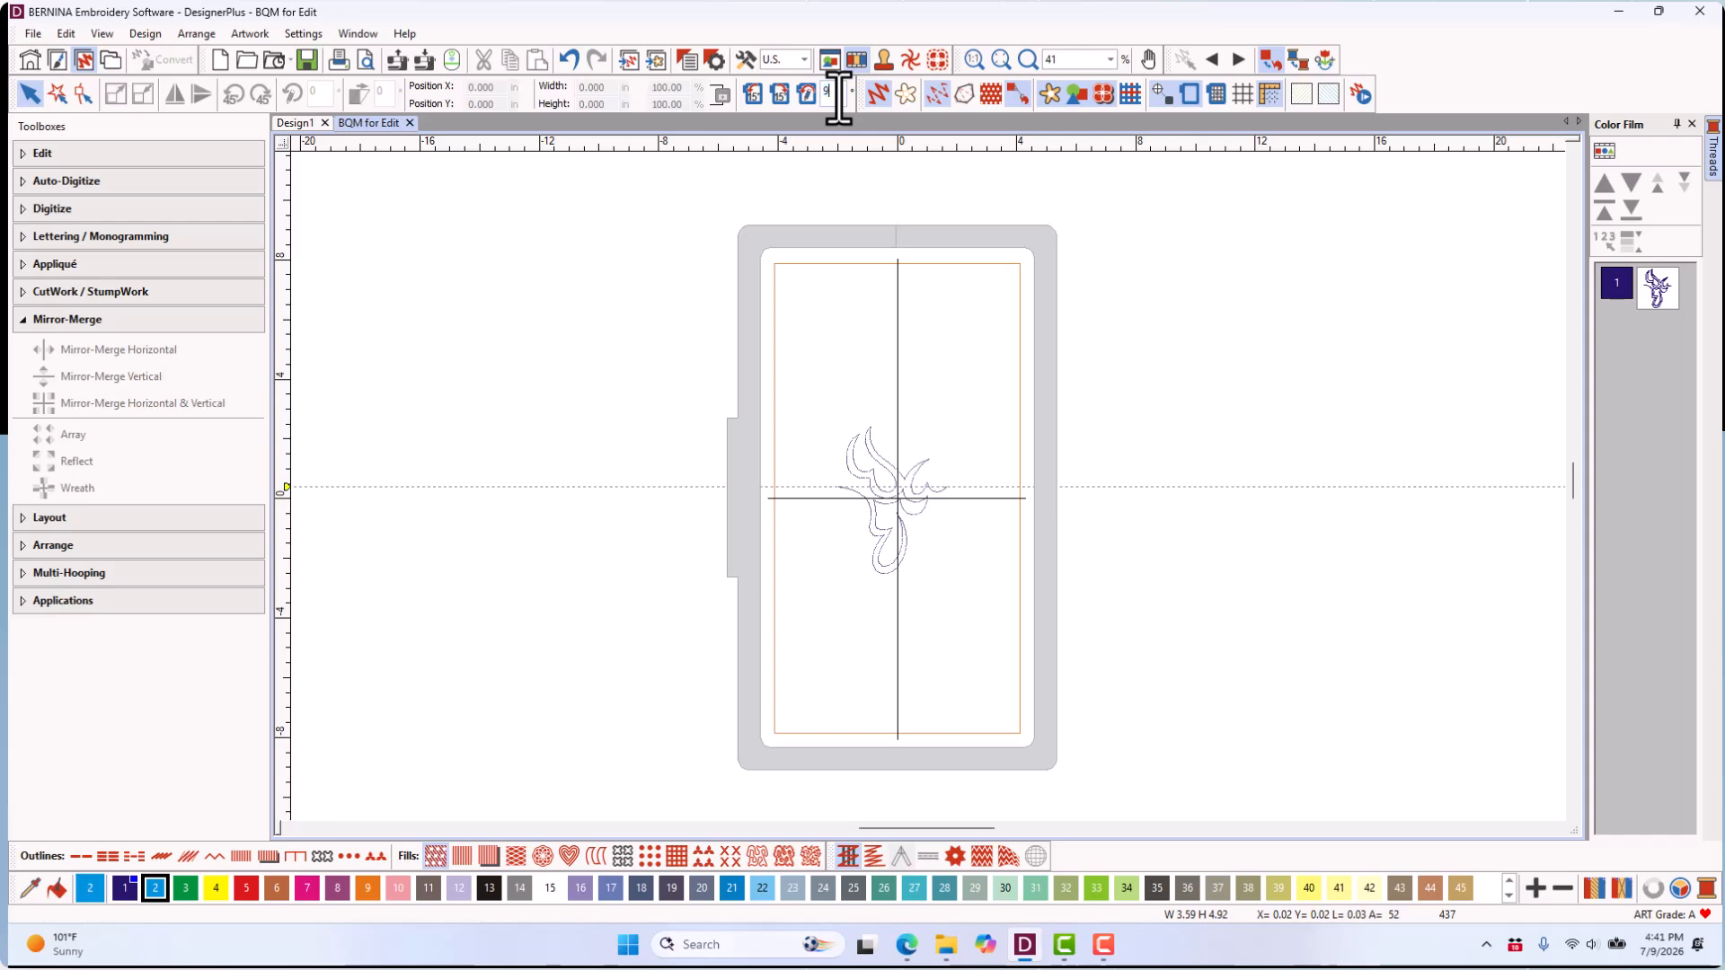
{"action": "key", "text": "Return"}
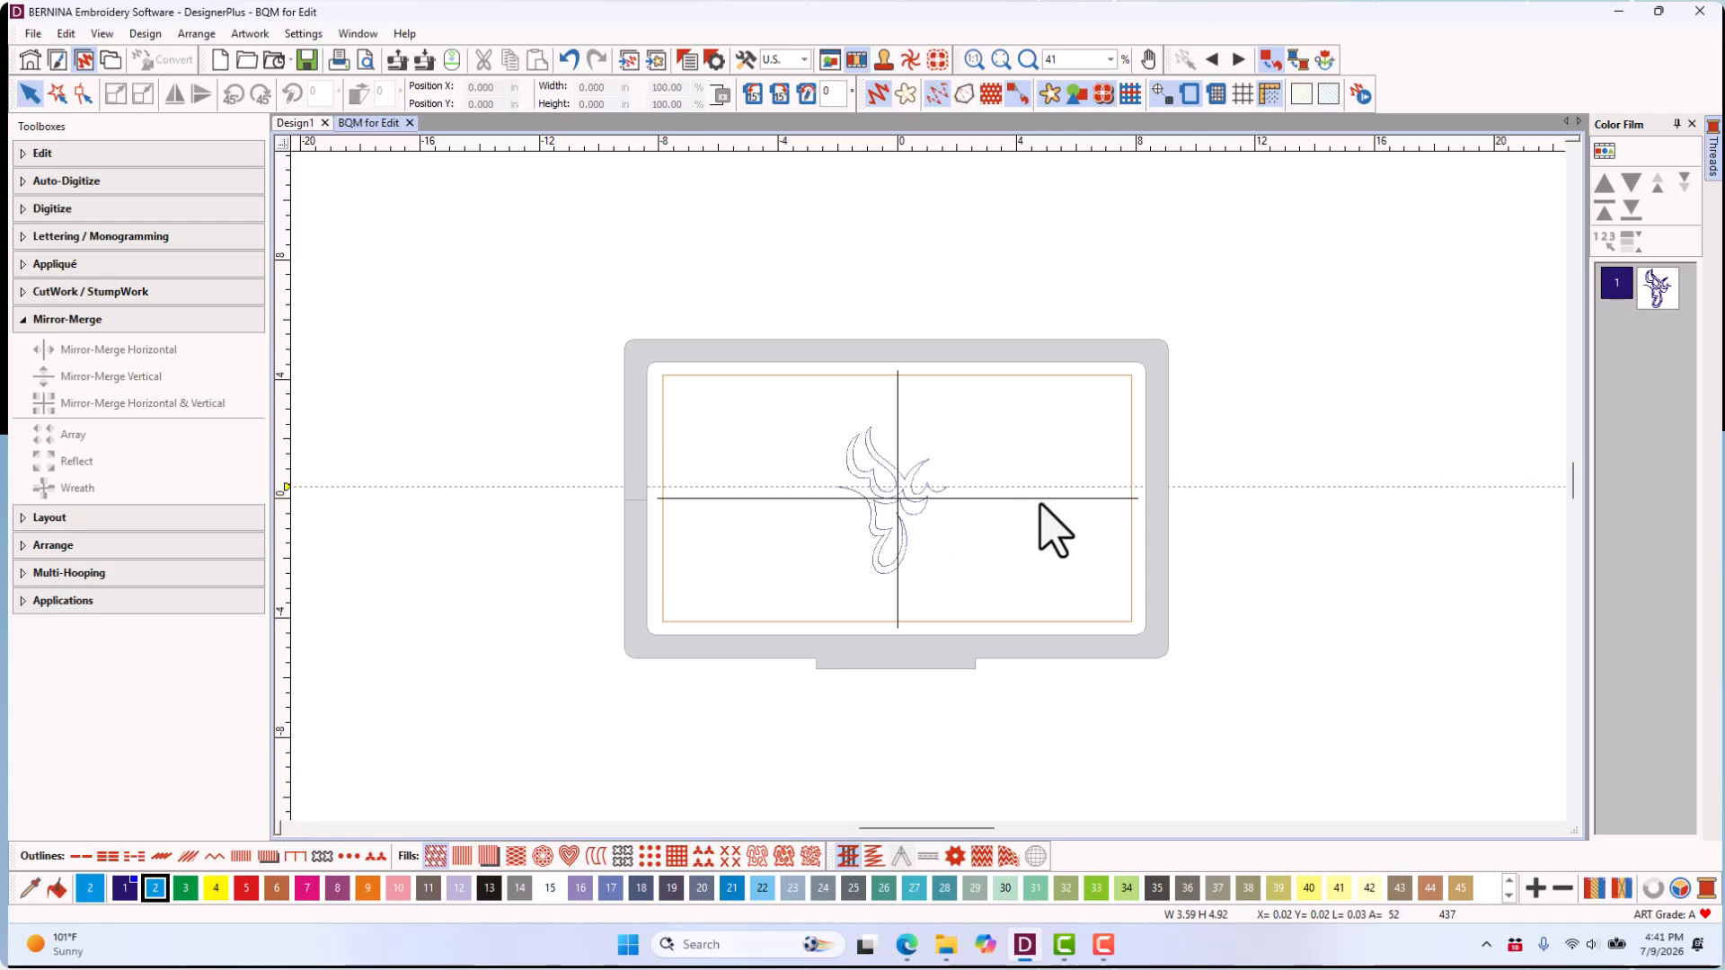
- Repeat the design in an array of 2 rows and 3 columns whose line ends meet, merging the overlapped objects
{"action": "left_click", "coordinate": [901, 566]}
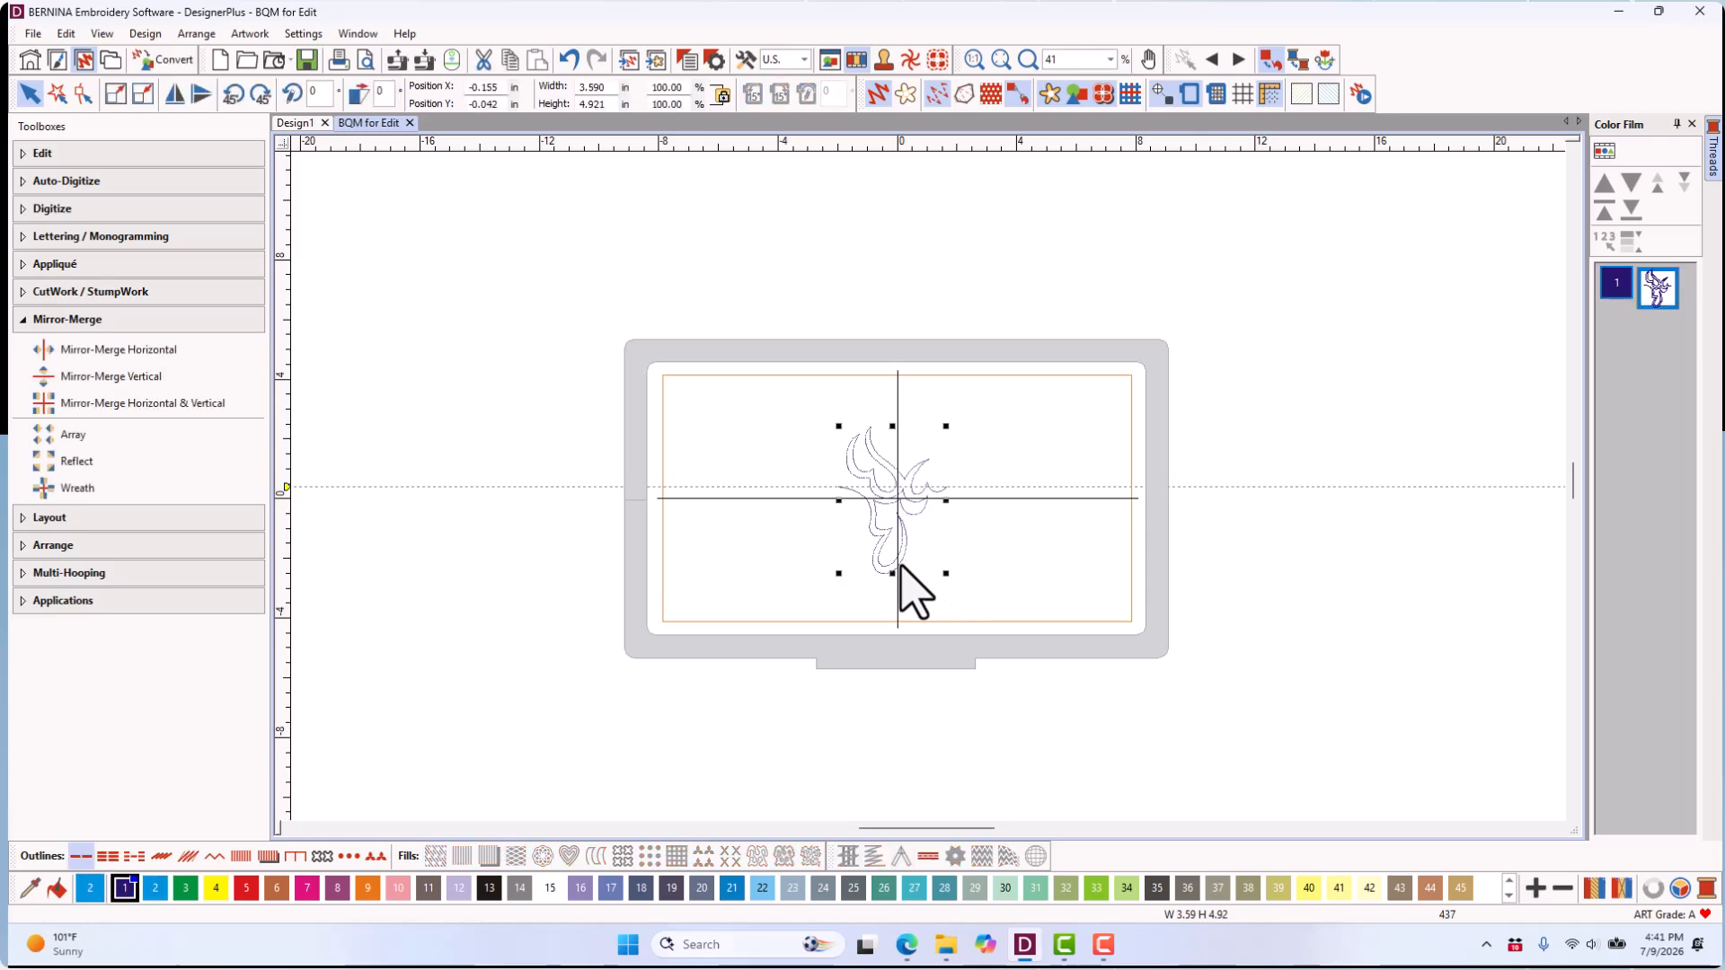
{"action": "left_click", "coordinate": [77, 440]}
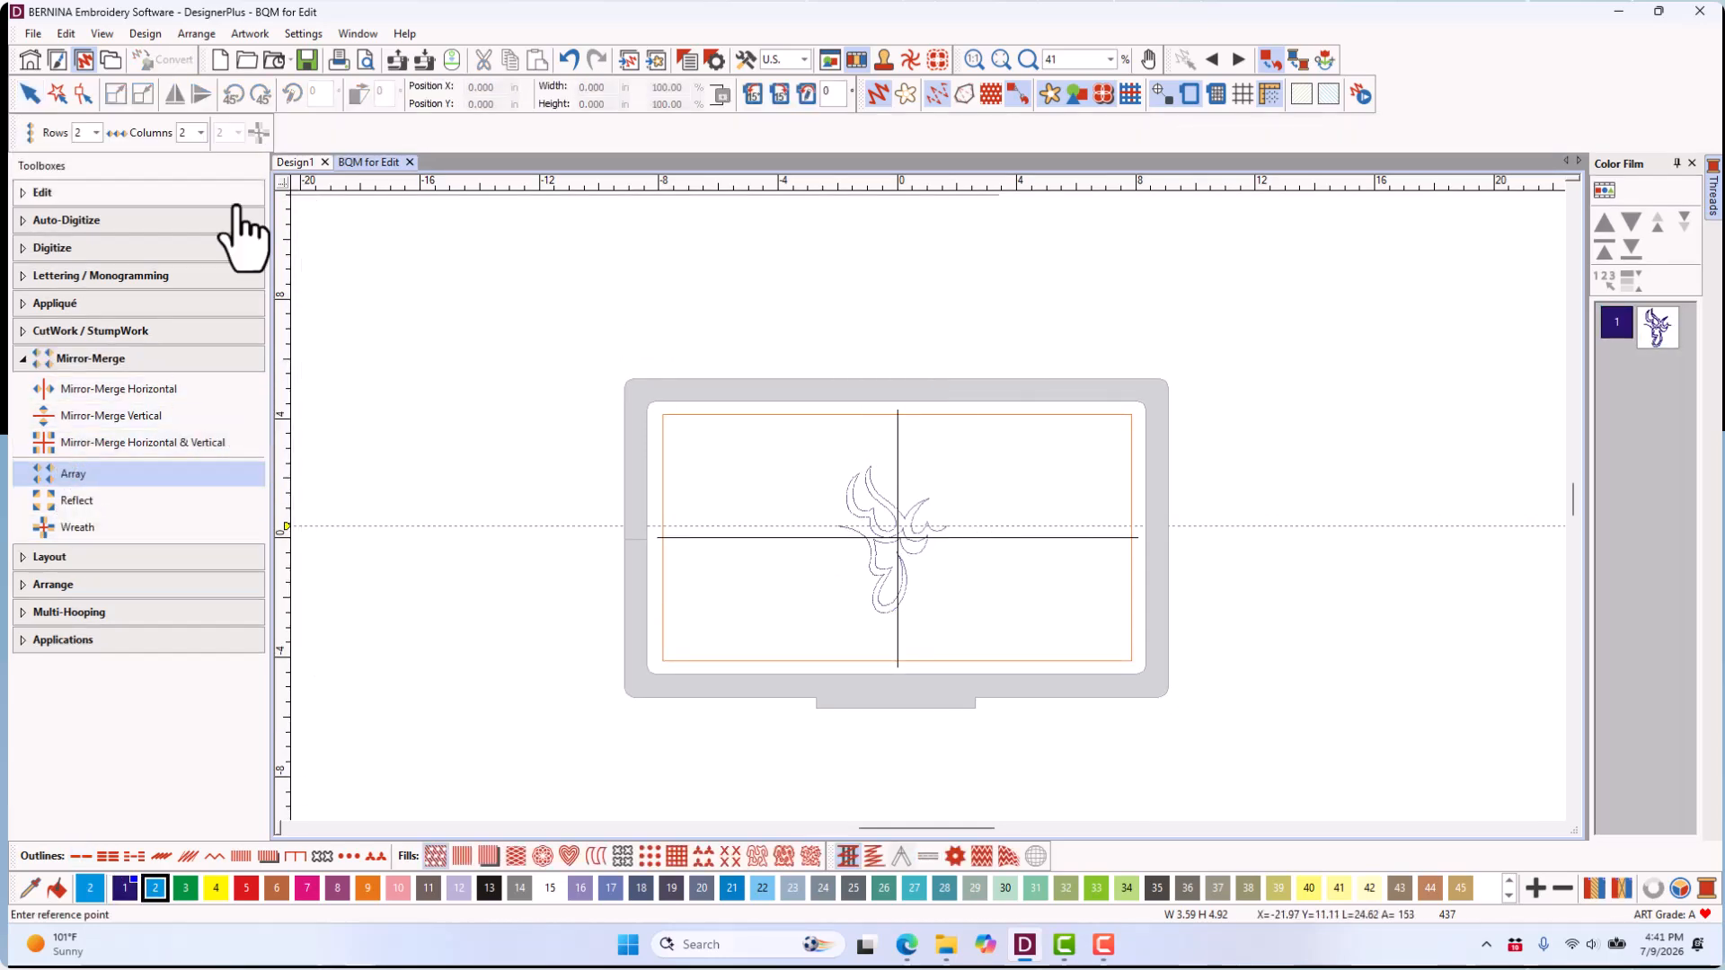
{"action": "left_click", "coordinate": [201, 132]}
{"action": "left_click", "coordinate": [186, 165]}
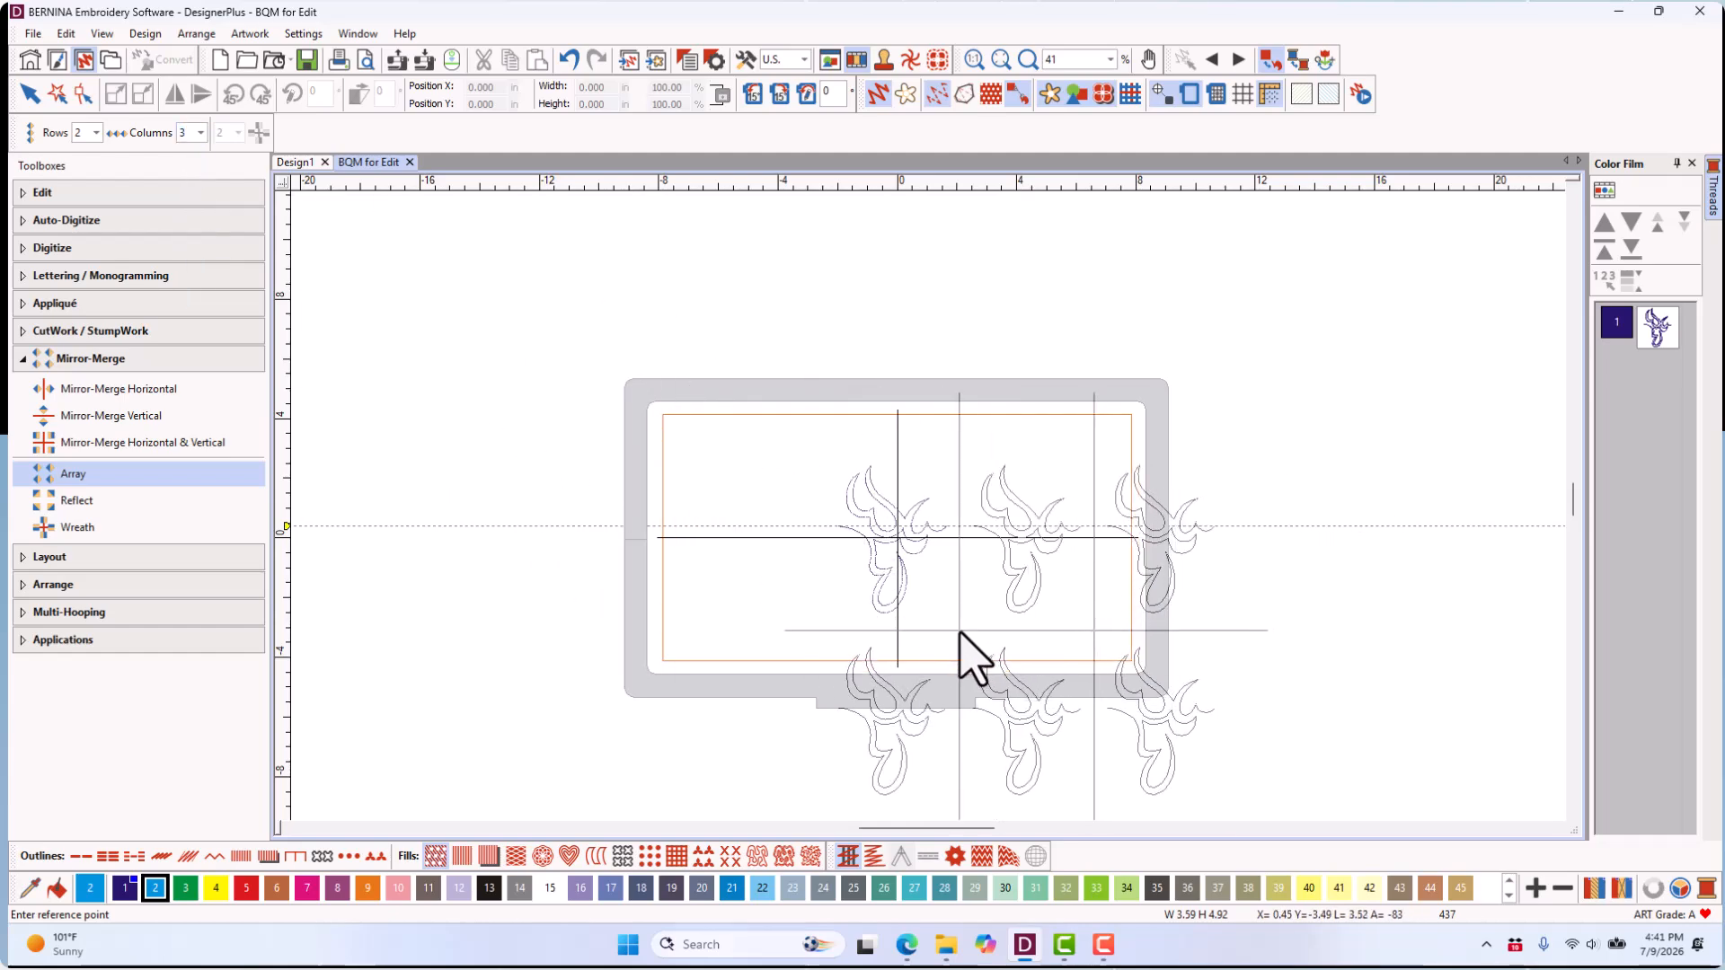
{"action": "scroll", "coordinate": [933, 539], "scroll_direction": "up", "scroll_amount": 5}
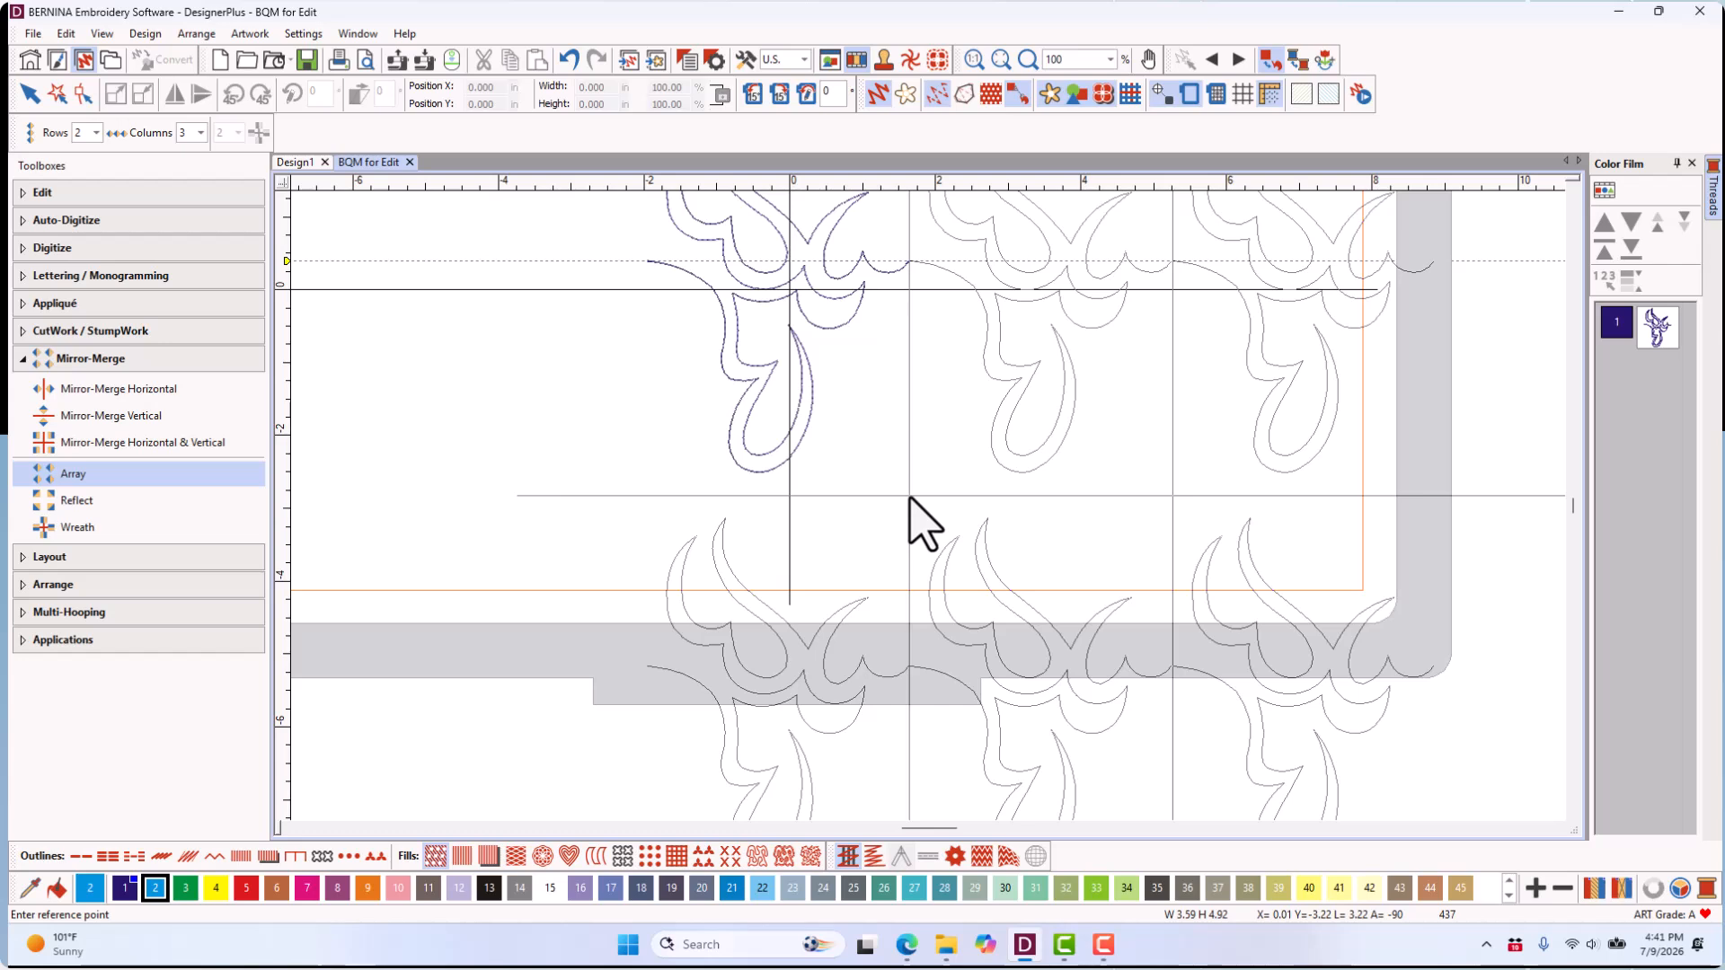
{"action": "left_click", "coordinate": [911, 501]}
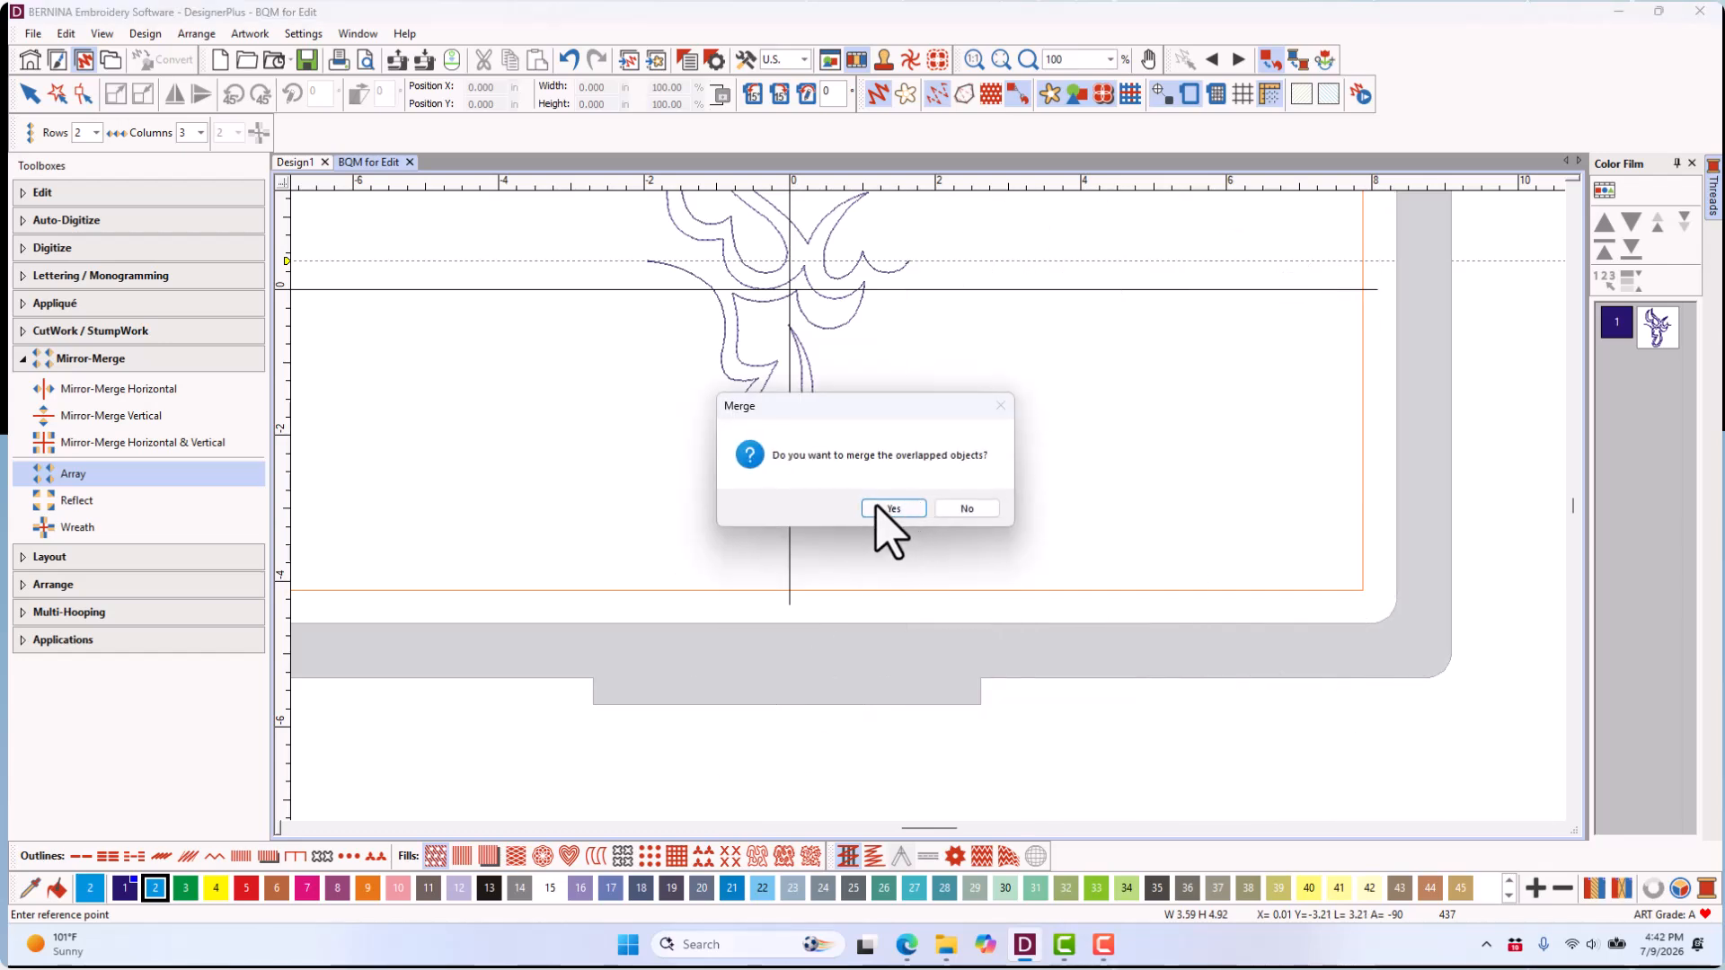
{"action": "left_click", "coordinate": [892, 508]}
{"action": "scroll", "coordinate": [936, 512], "scroll_direction": "down", "scroll_amount": 4}
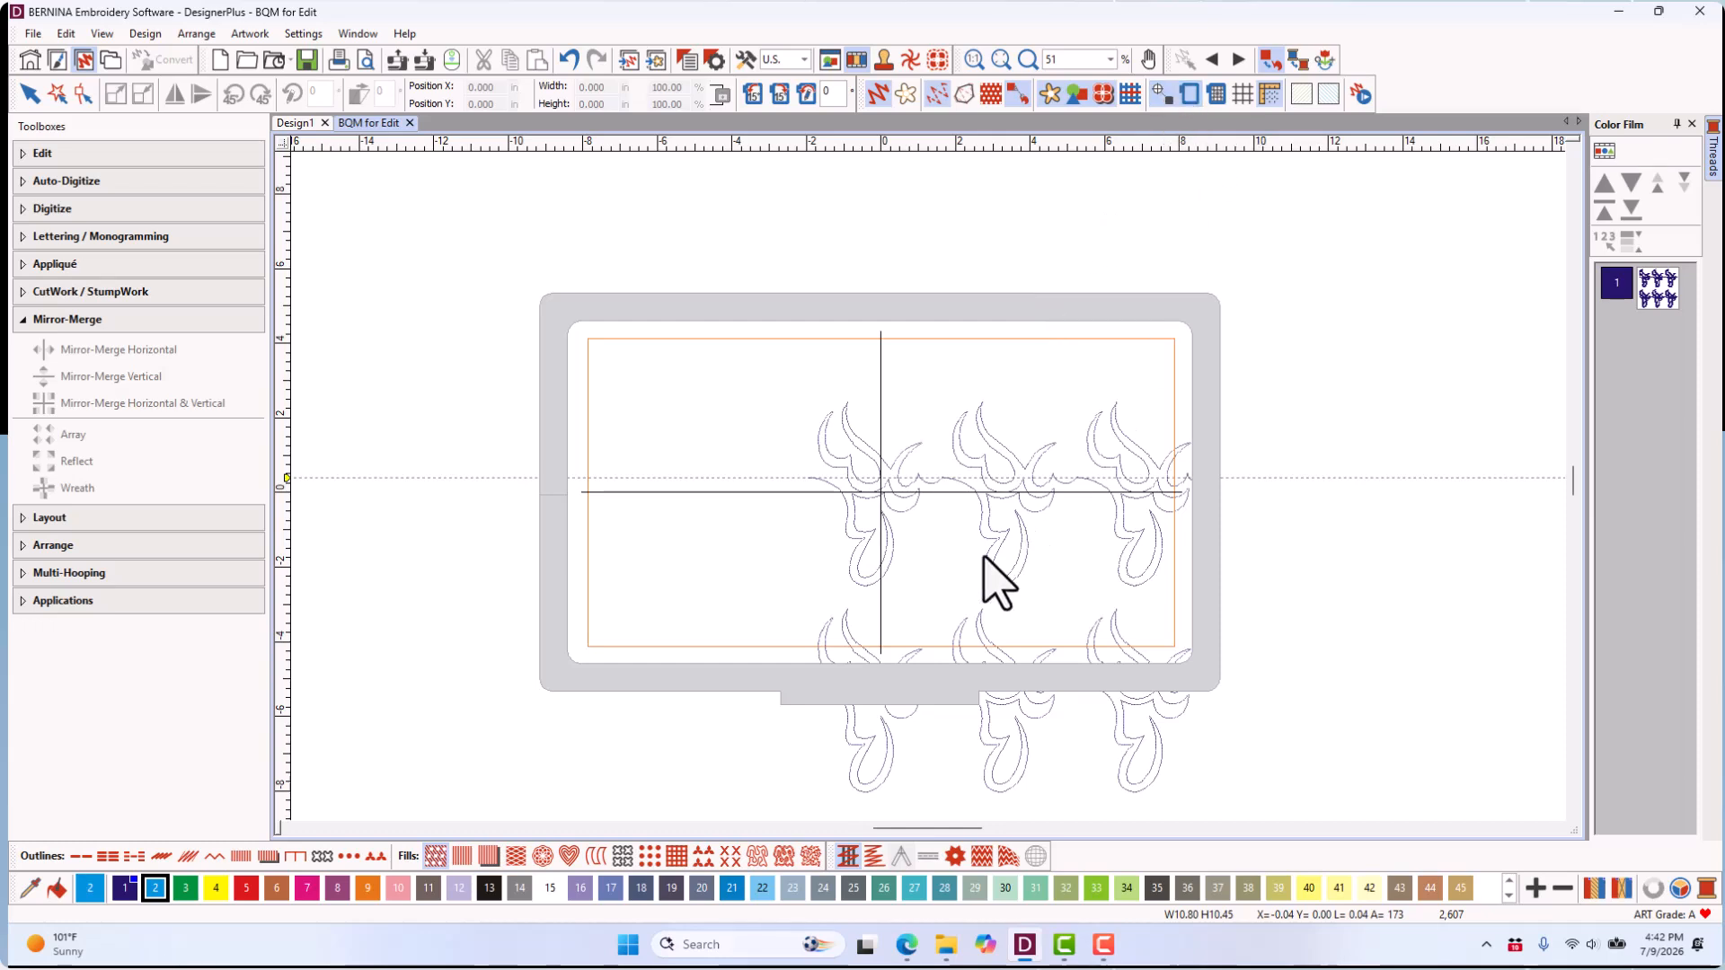
- Move the upper row to X -1.577, Y 1.321 inside the hoop, and nest the vertically mirrored lower row beneath it at X 0.363, Y -1.412
{"action": "left_click_drag", "start_coordinate": [986, 539], "coordinate": [808, 504]}
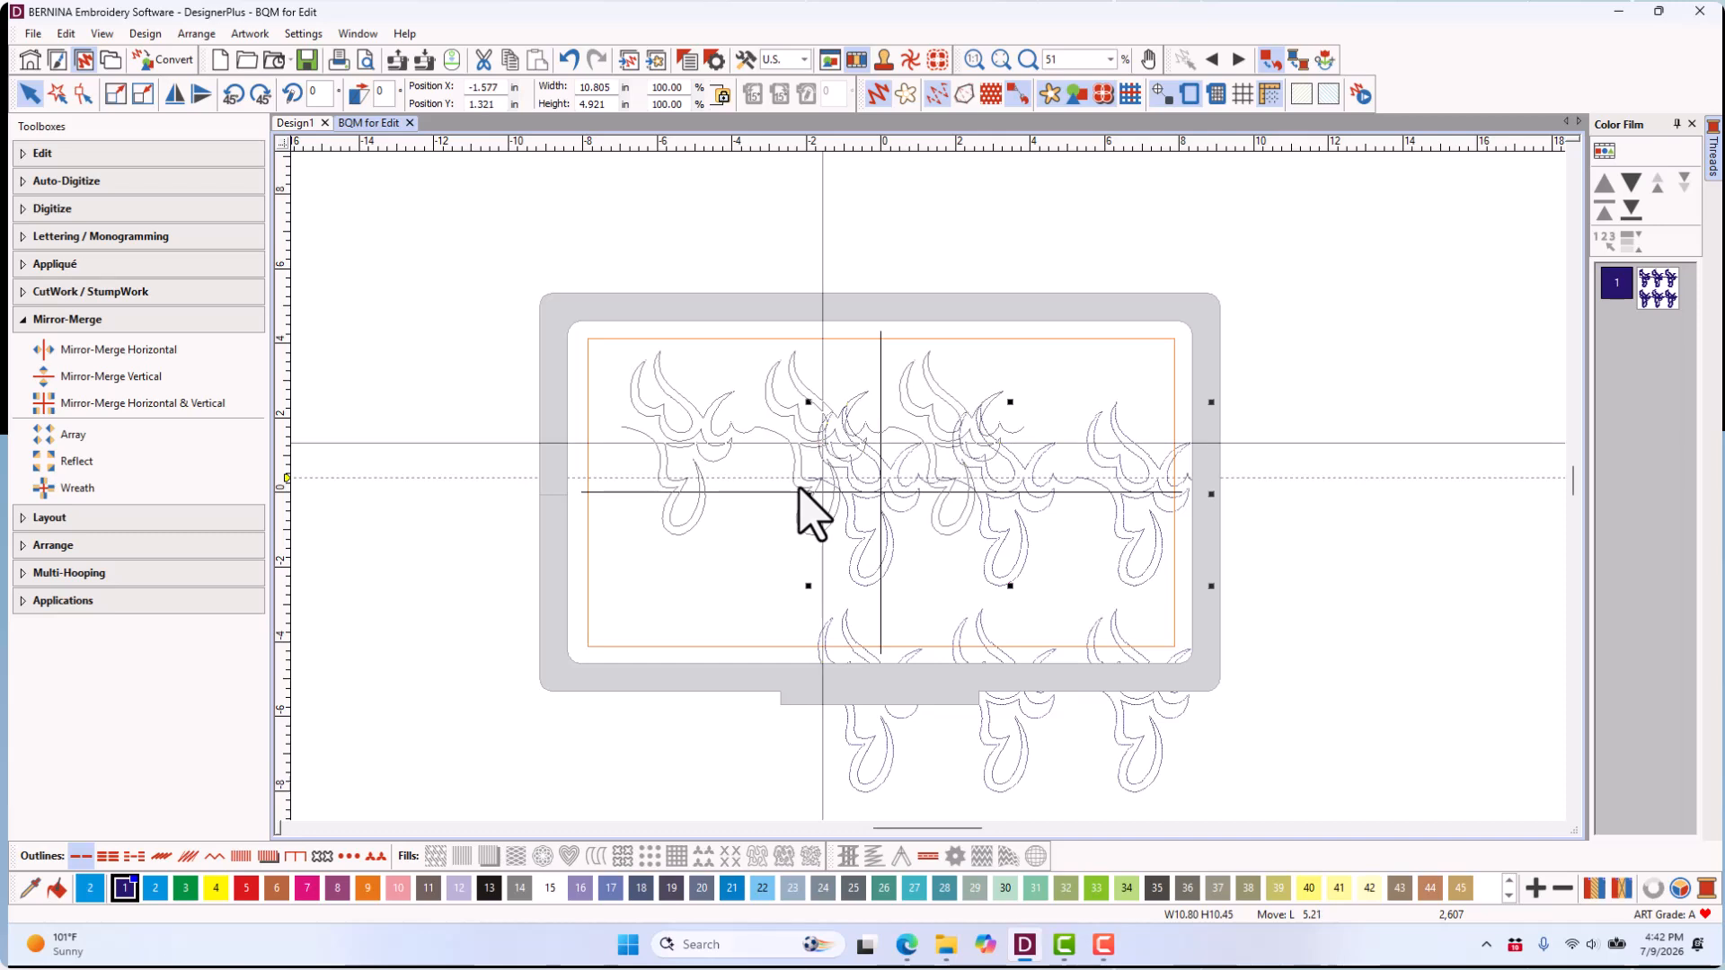
{"action": "left_click", "coordinate": [1007, 793]}
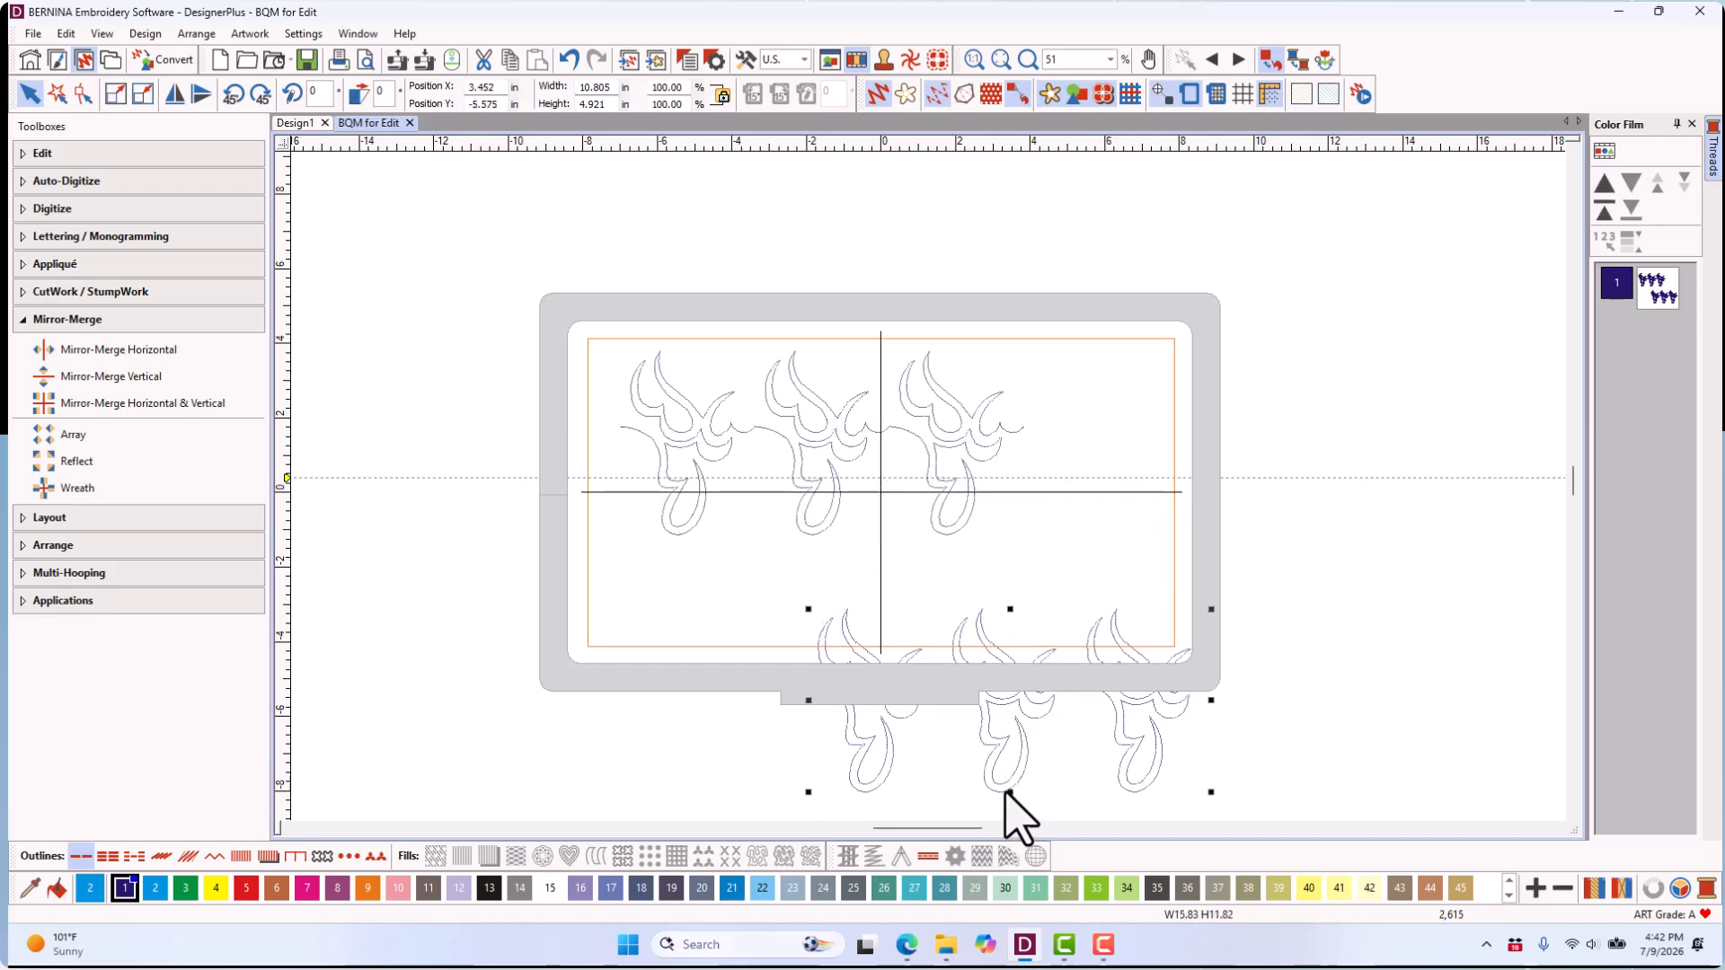
{"action": "left_click", "coordinate": [196, 94]}
{"action": "left_click_drag", "start_coordinate": [993, 635], "coordinate": [879, 500]}
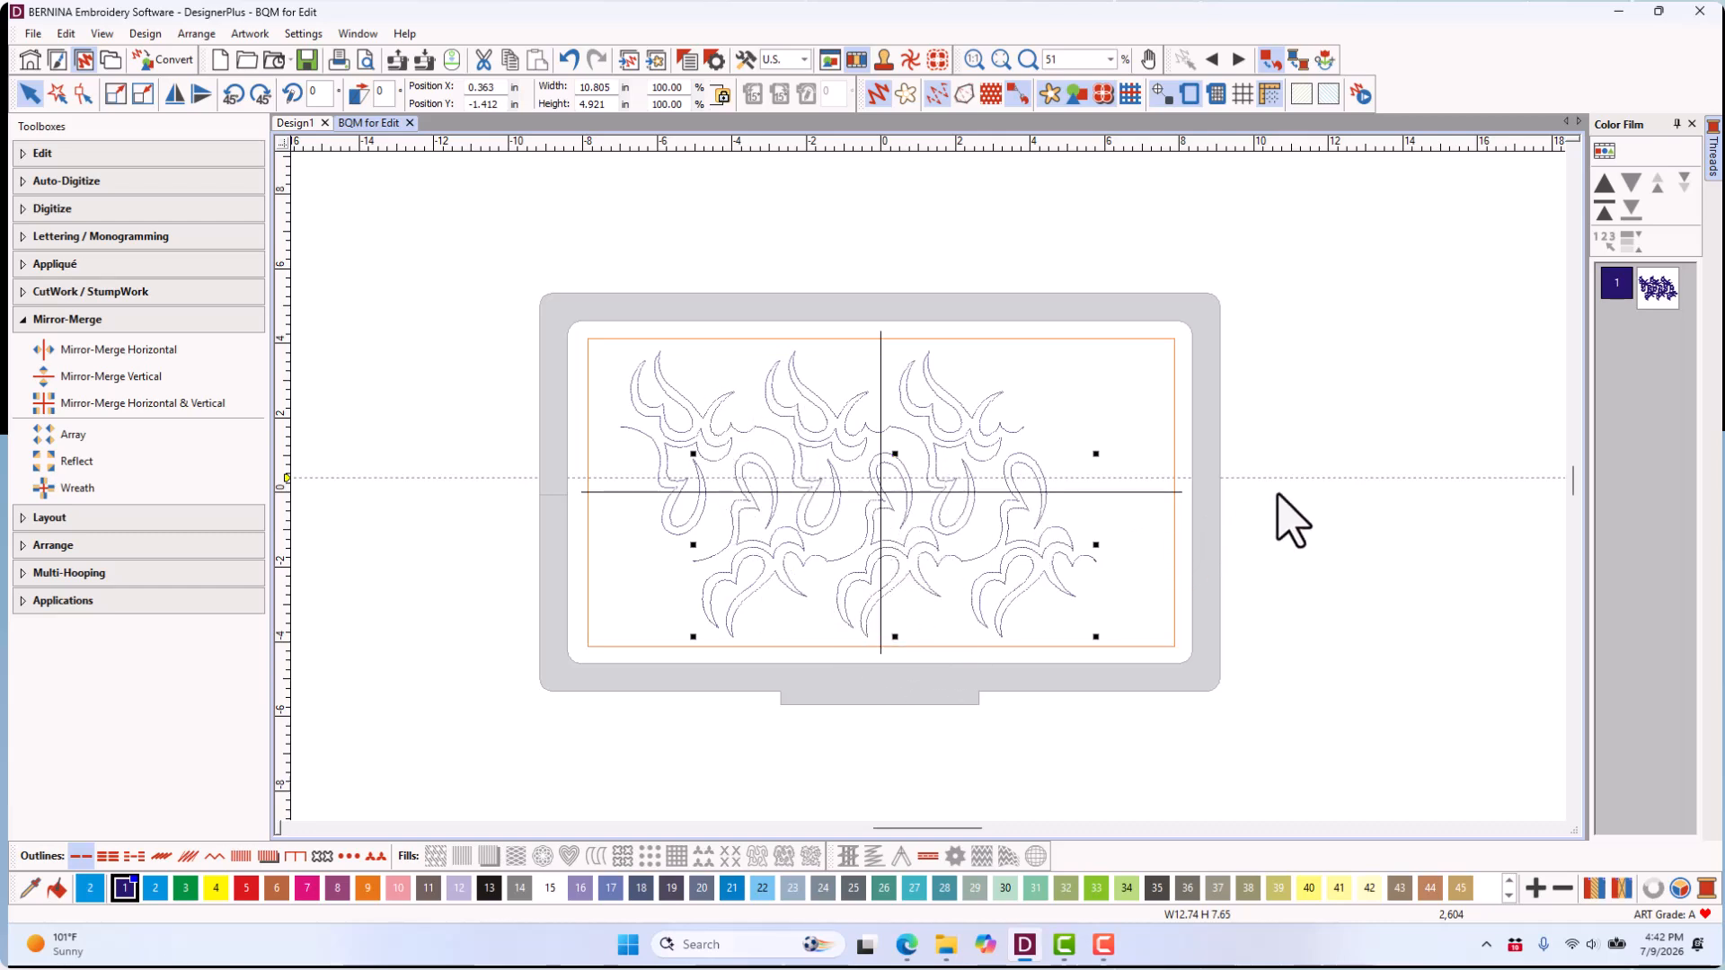
{"action": "left_click", "coordinate": [1355, 462]}
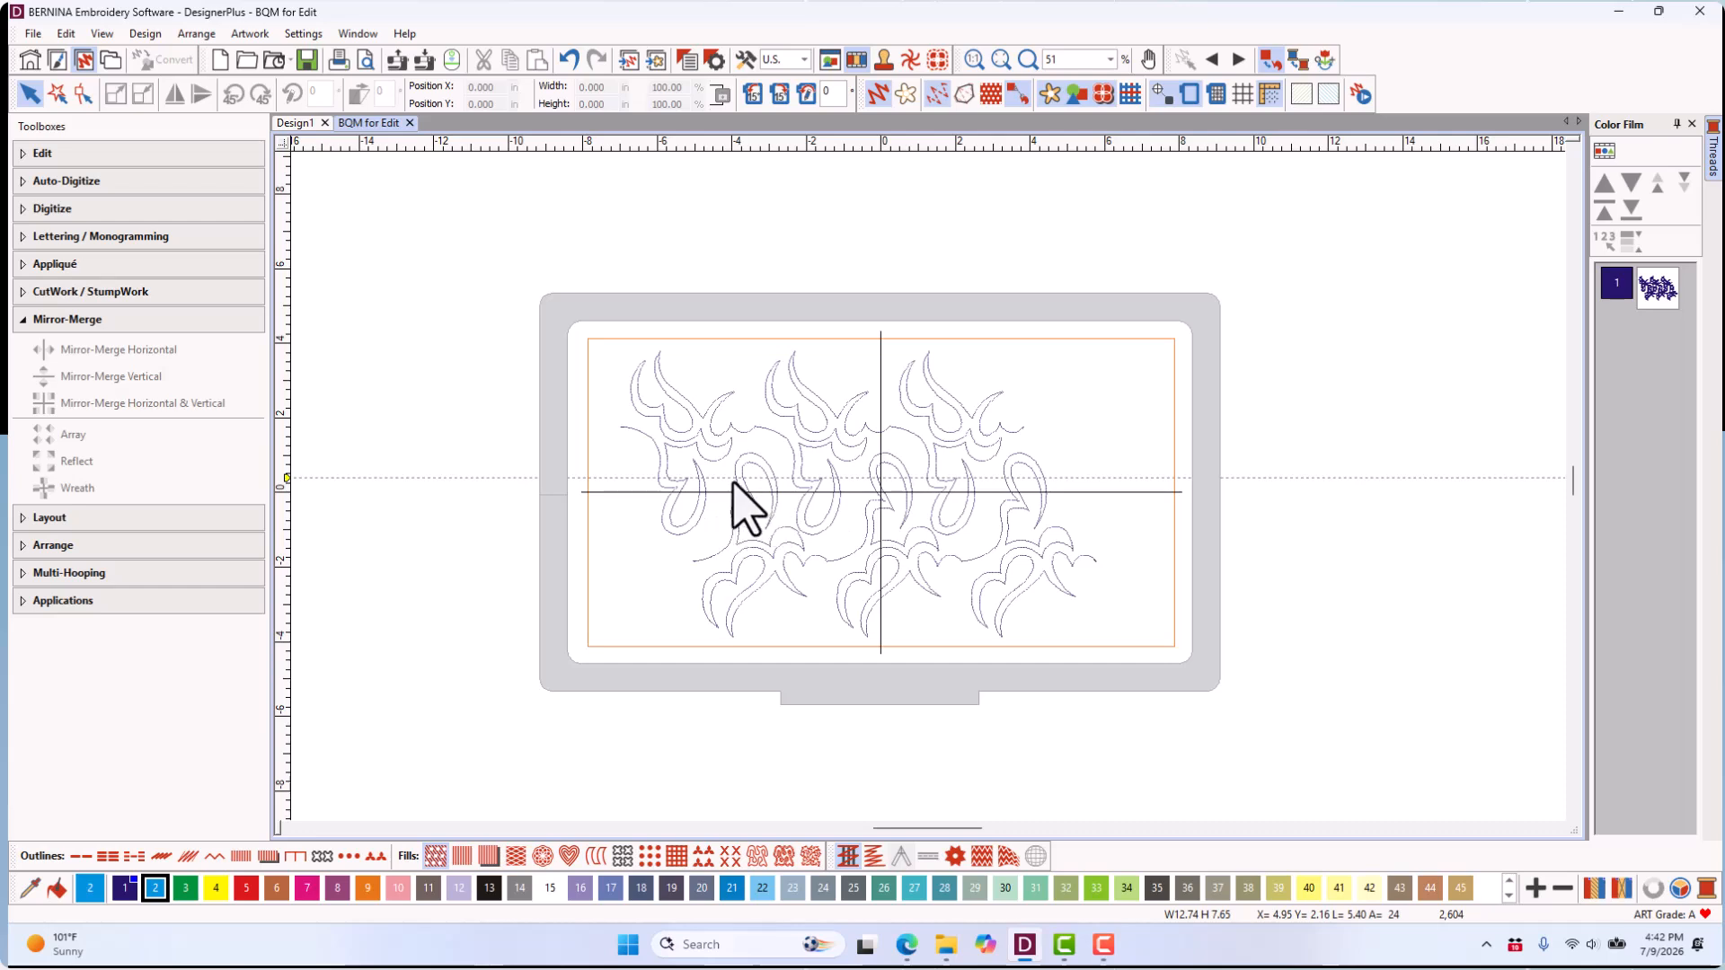
- Nudge the lower row right to X 0.435, then back left in small increments to fine-tune its spacing within the upper row
{"action": "left_click", "coordinate": [775, 482]}
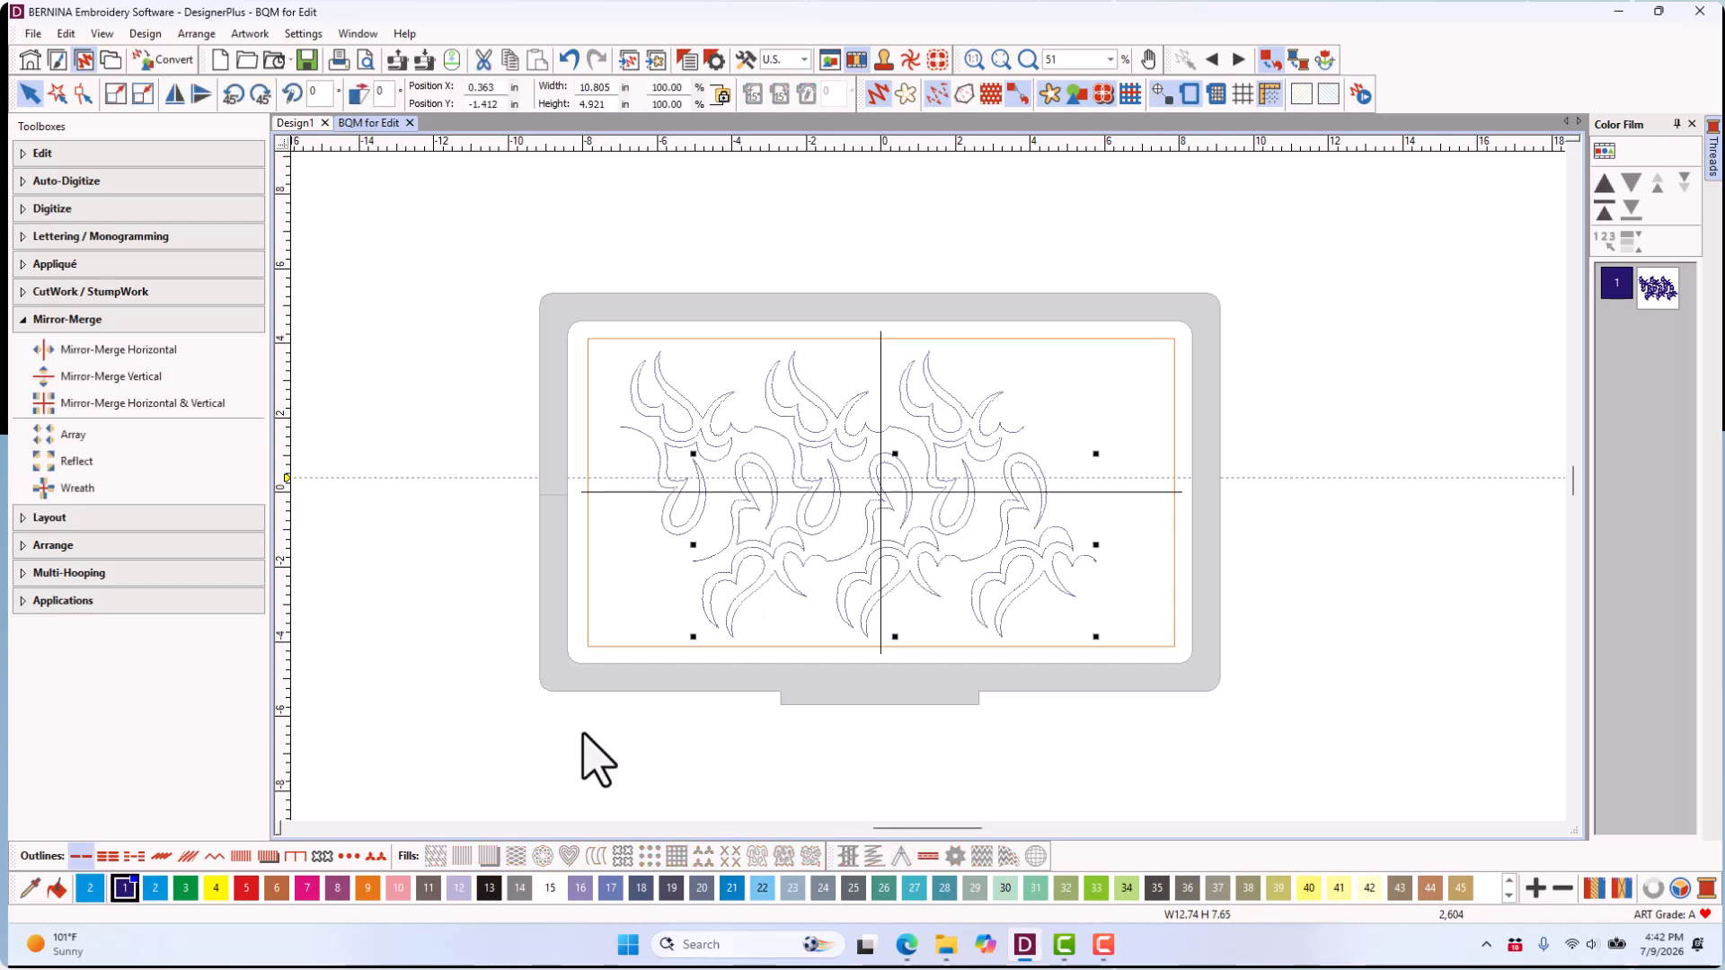
{"action": "key", "text": "Right"}
{"action": "key", "text": "Right"}
{"action": "key", "text": "Right"}
{"action": "key", "text": "Right"}
{"action": "key", "text": "Right"}
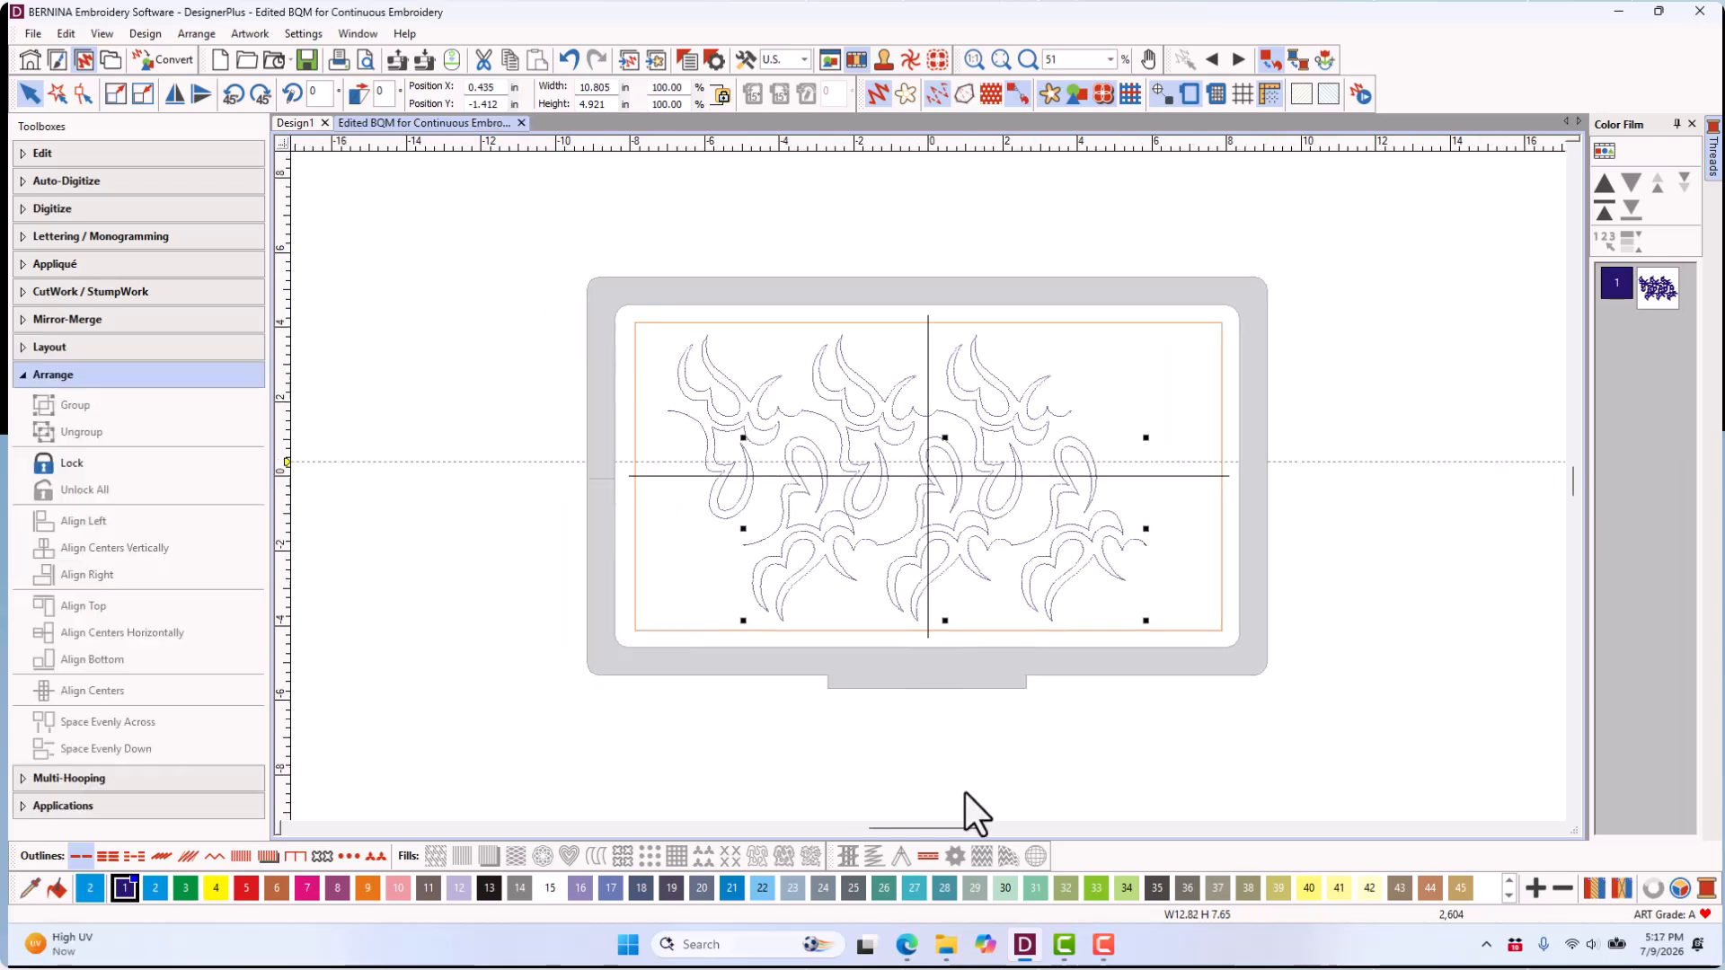
{"action": "key", "text": "Left"}
{"action": "key", "text": "Left"}
{"action": "key", "text": "Left"}
{"action": "key", "text": "Left"}
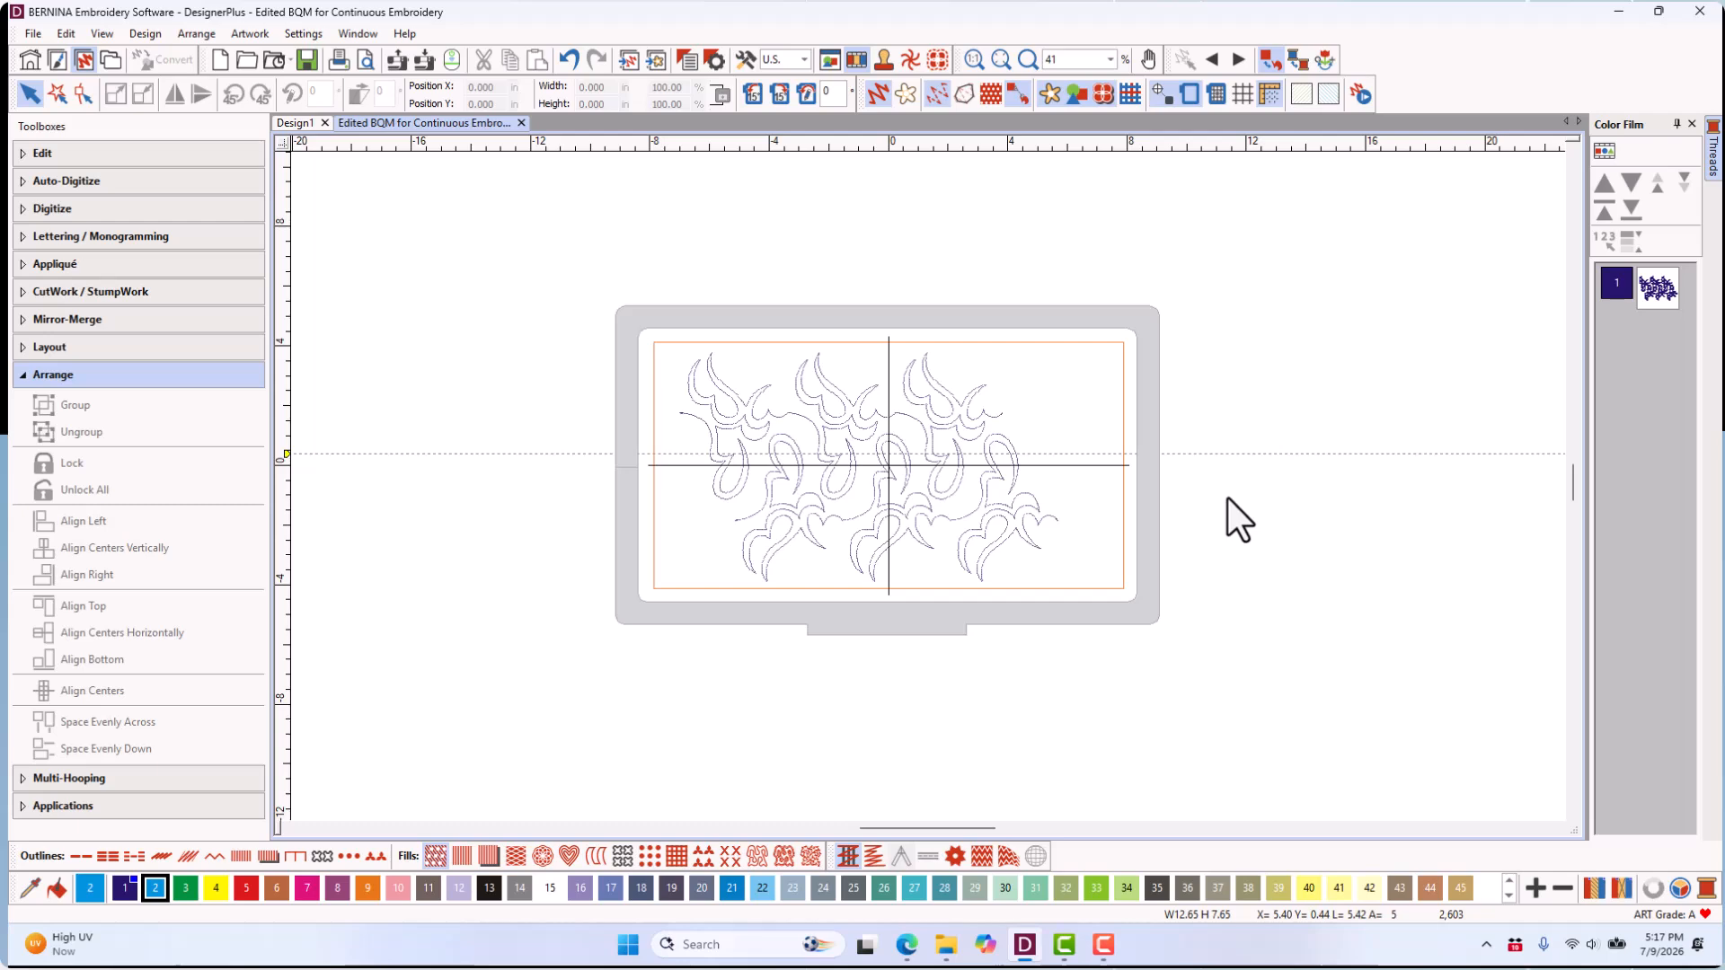
- Set the whole design's single outline stitch length to 2.5 mm and turn off variable run length
{"action": "key", "text": "ctrl+a"}
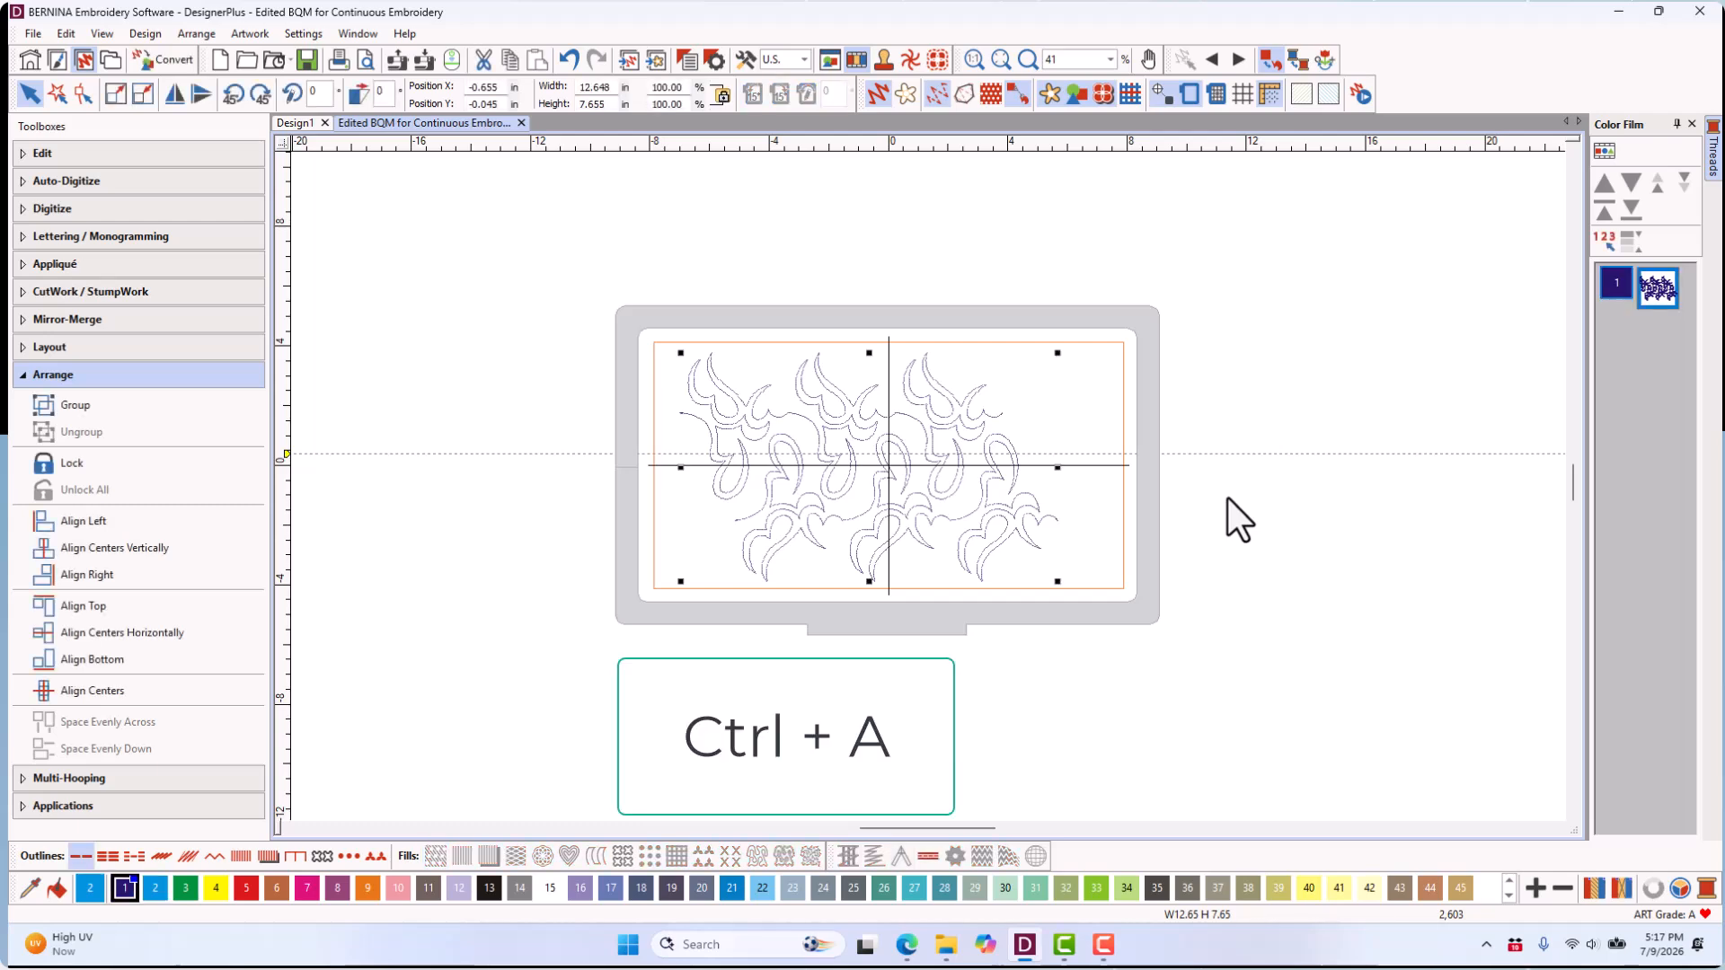
{"action": "left_click", "coordinate": [686, 59]}
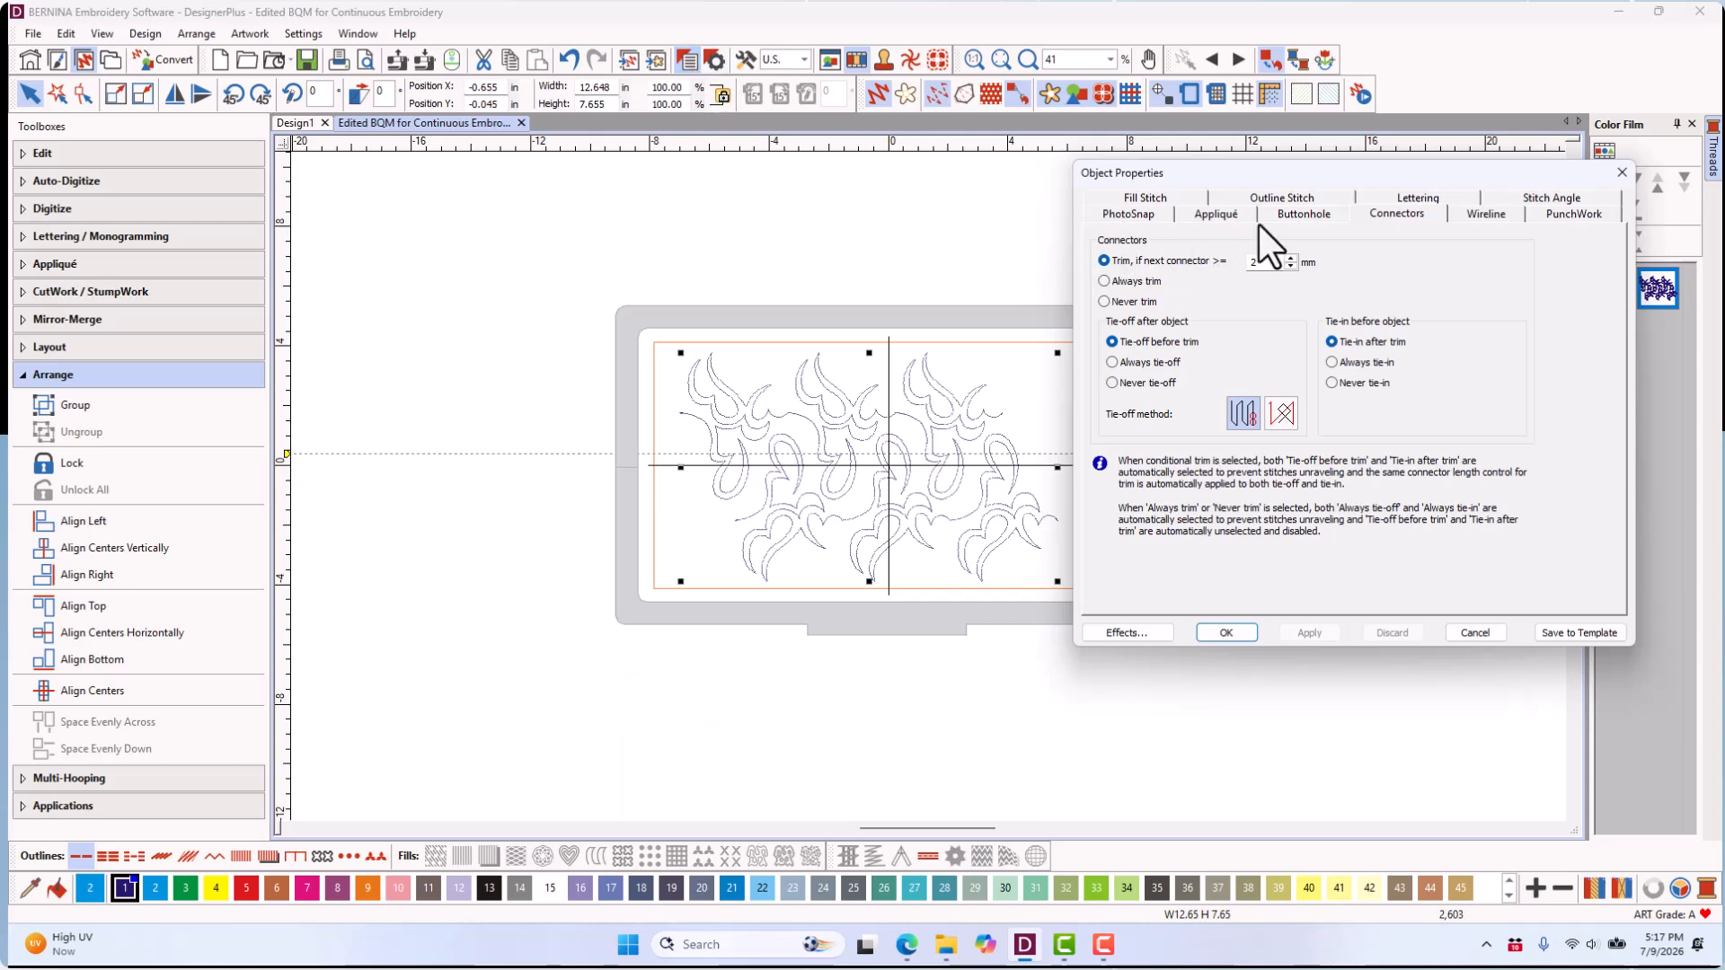
{"action": "left_click", "coordinate": [1267, 199]}
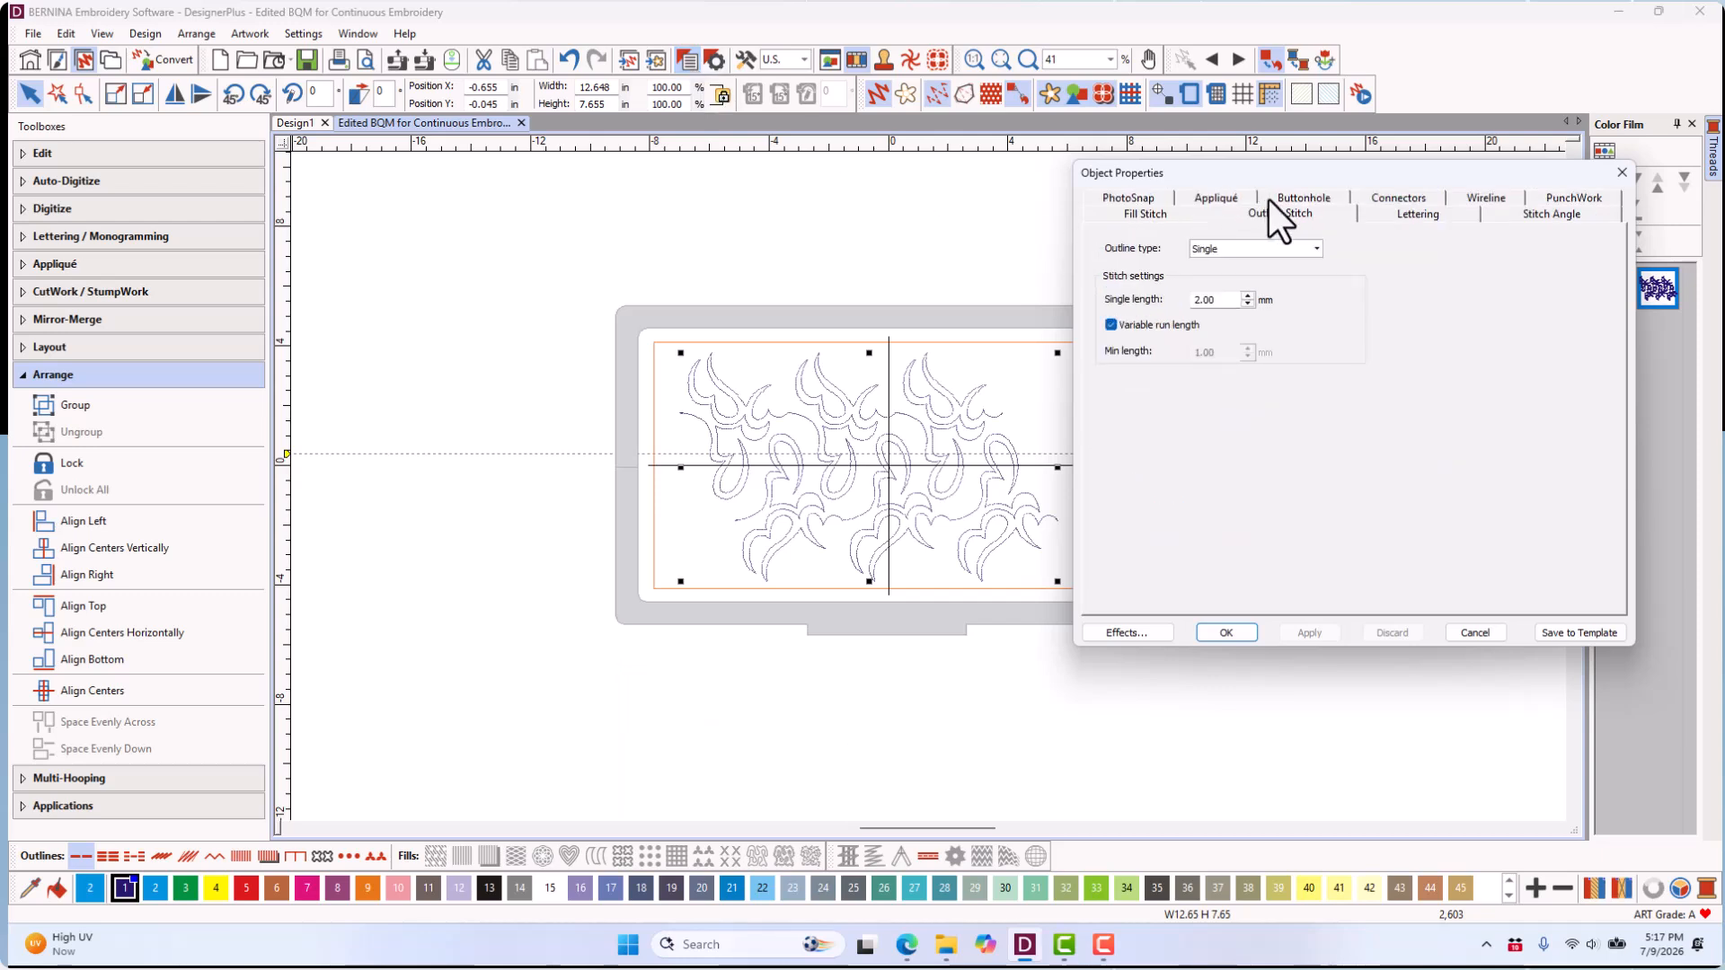
{"action": "double_click", "coordinate": [1215, 302]}
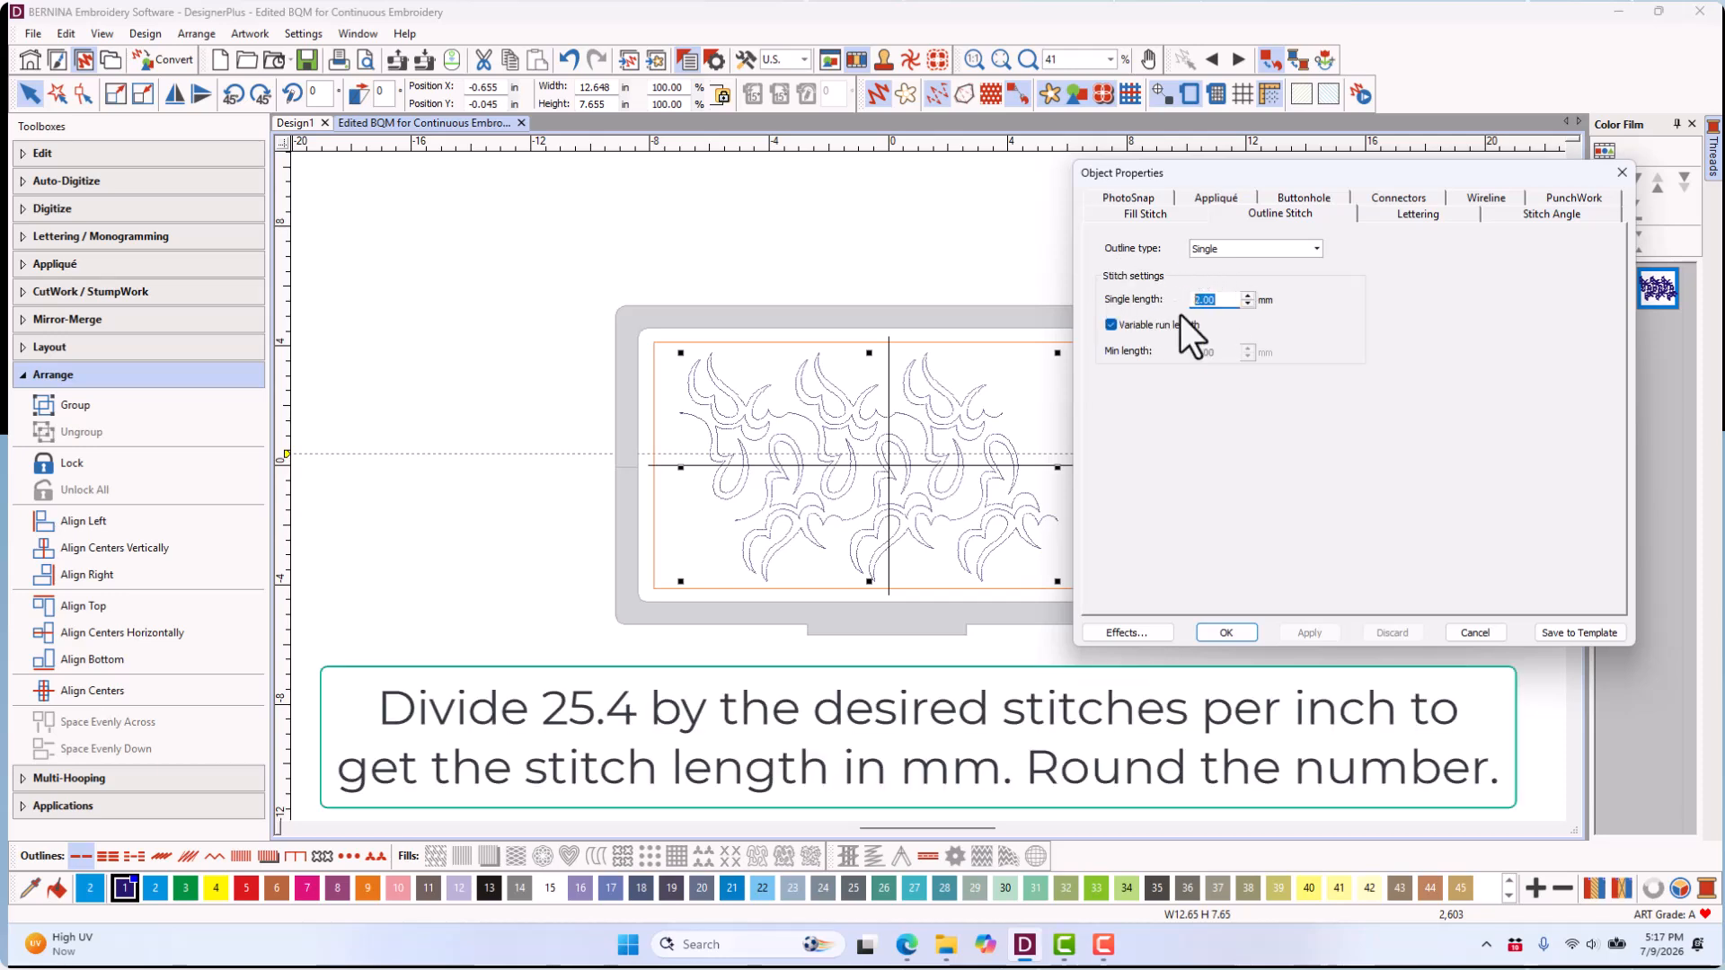
{"action": "type", "text": "2.5"}
{"action": "left_click", "coordinate": [1112, 326]}
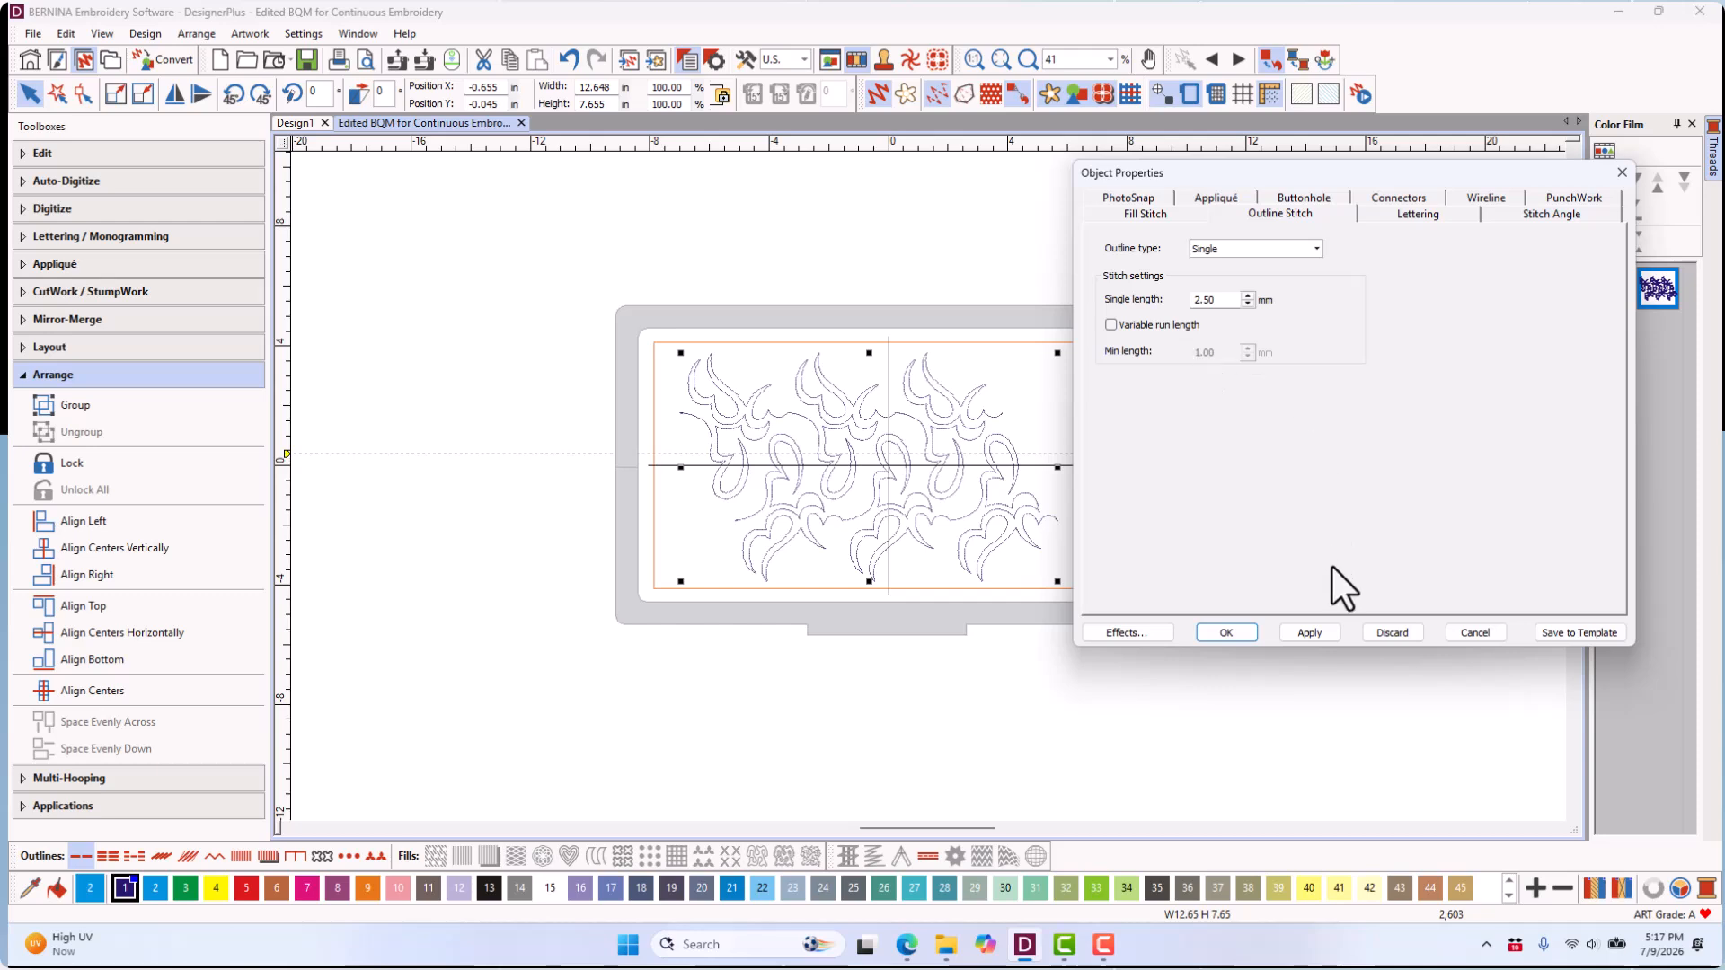
{"action": "left_click", "coordinate": [1307, 630]}
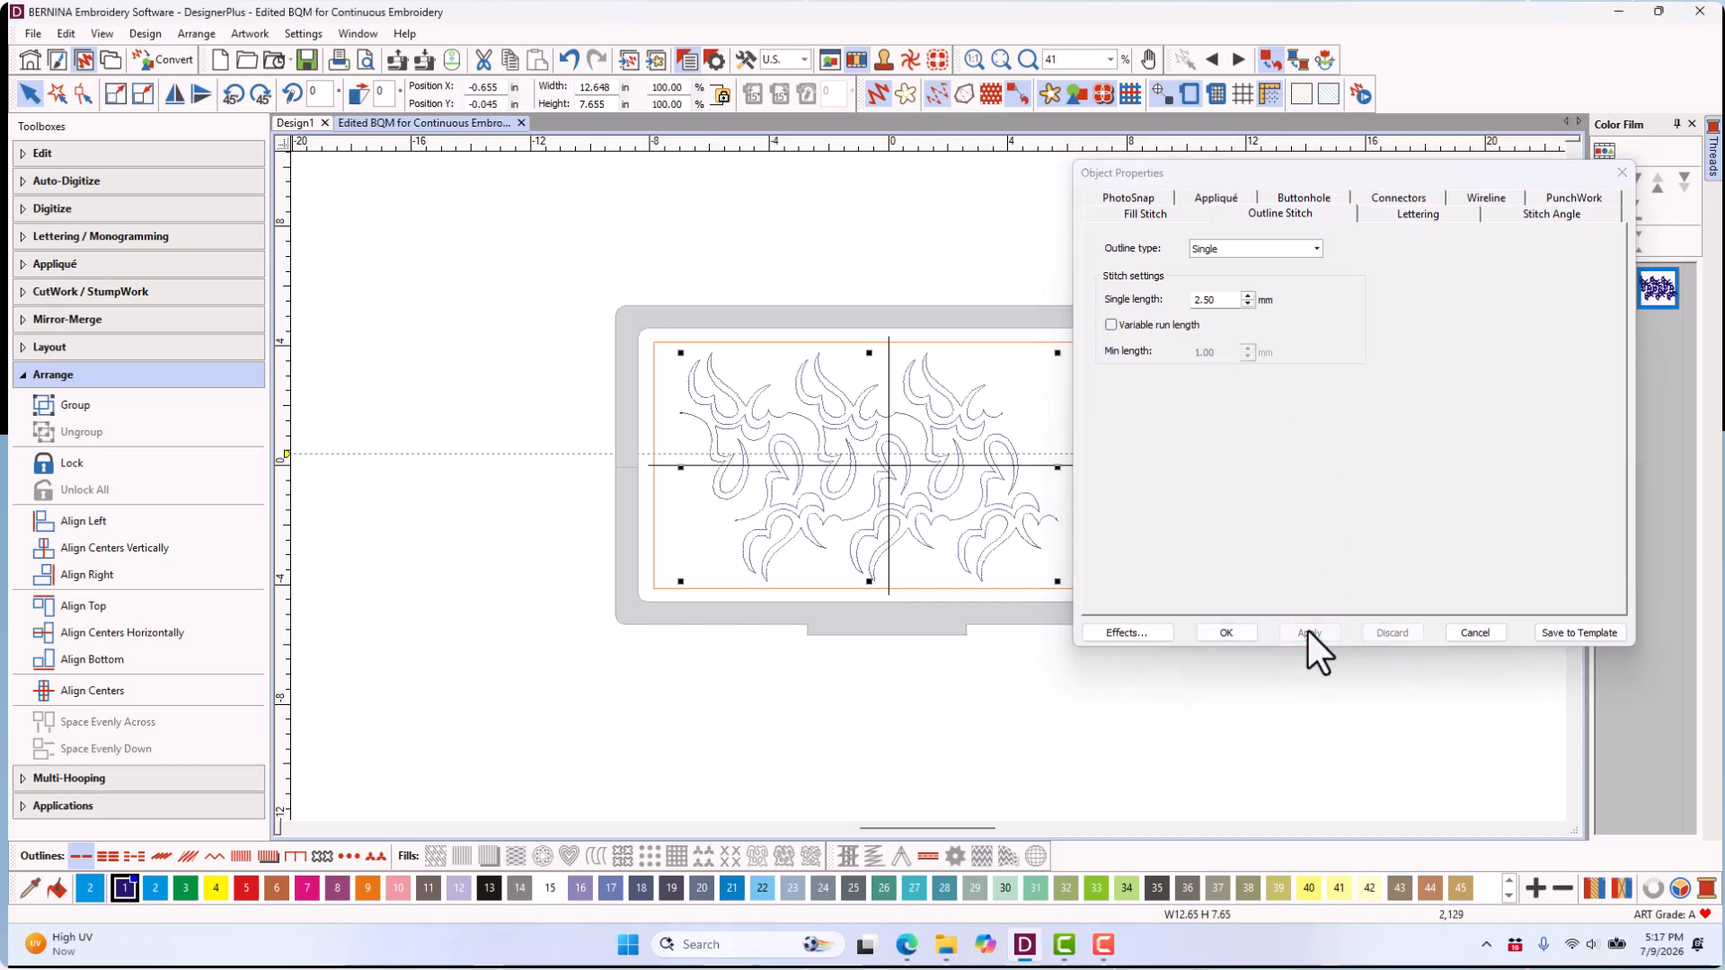
- Set the connectors of the whole design to never tie-off after objects and never tie-in before objects
{"action": "left_click", "coordinate": [1383, 197]}
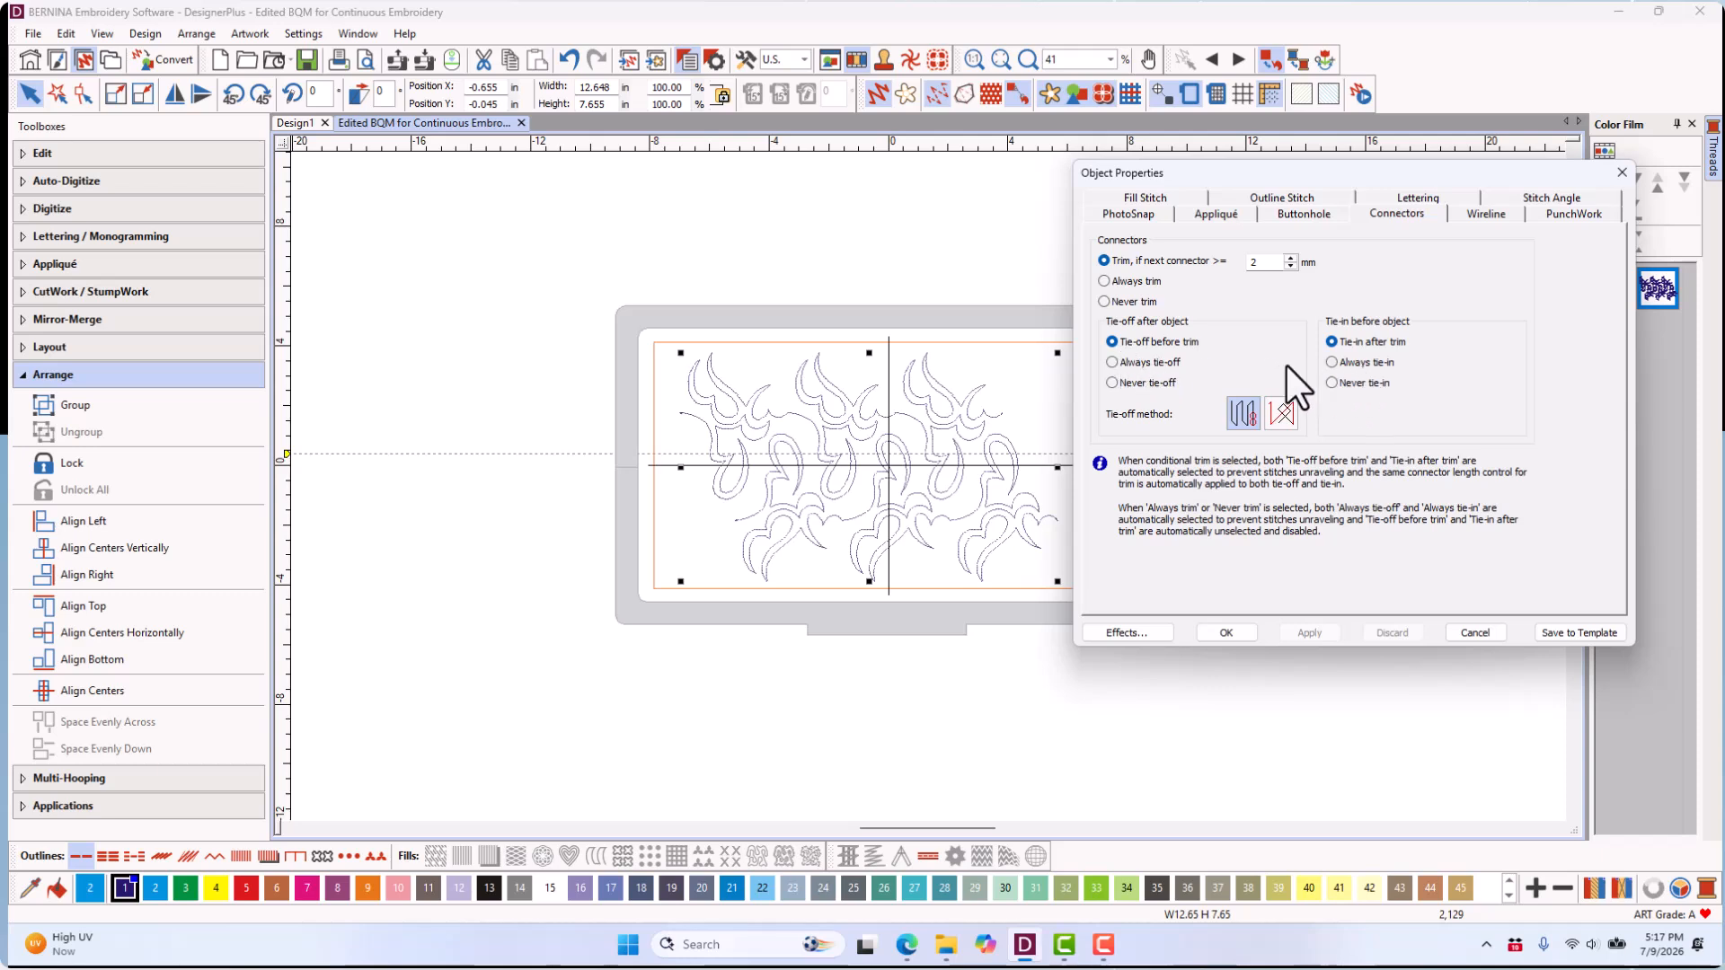
{"action": "left_click", "coordinate": [1114, 383]}
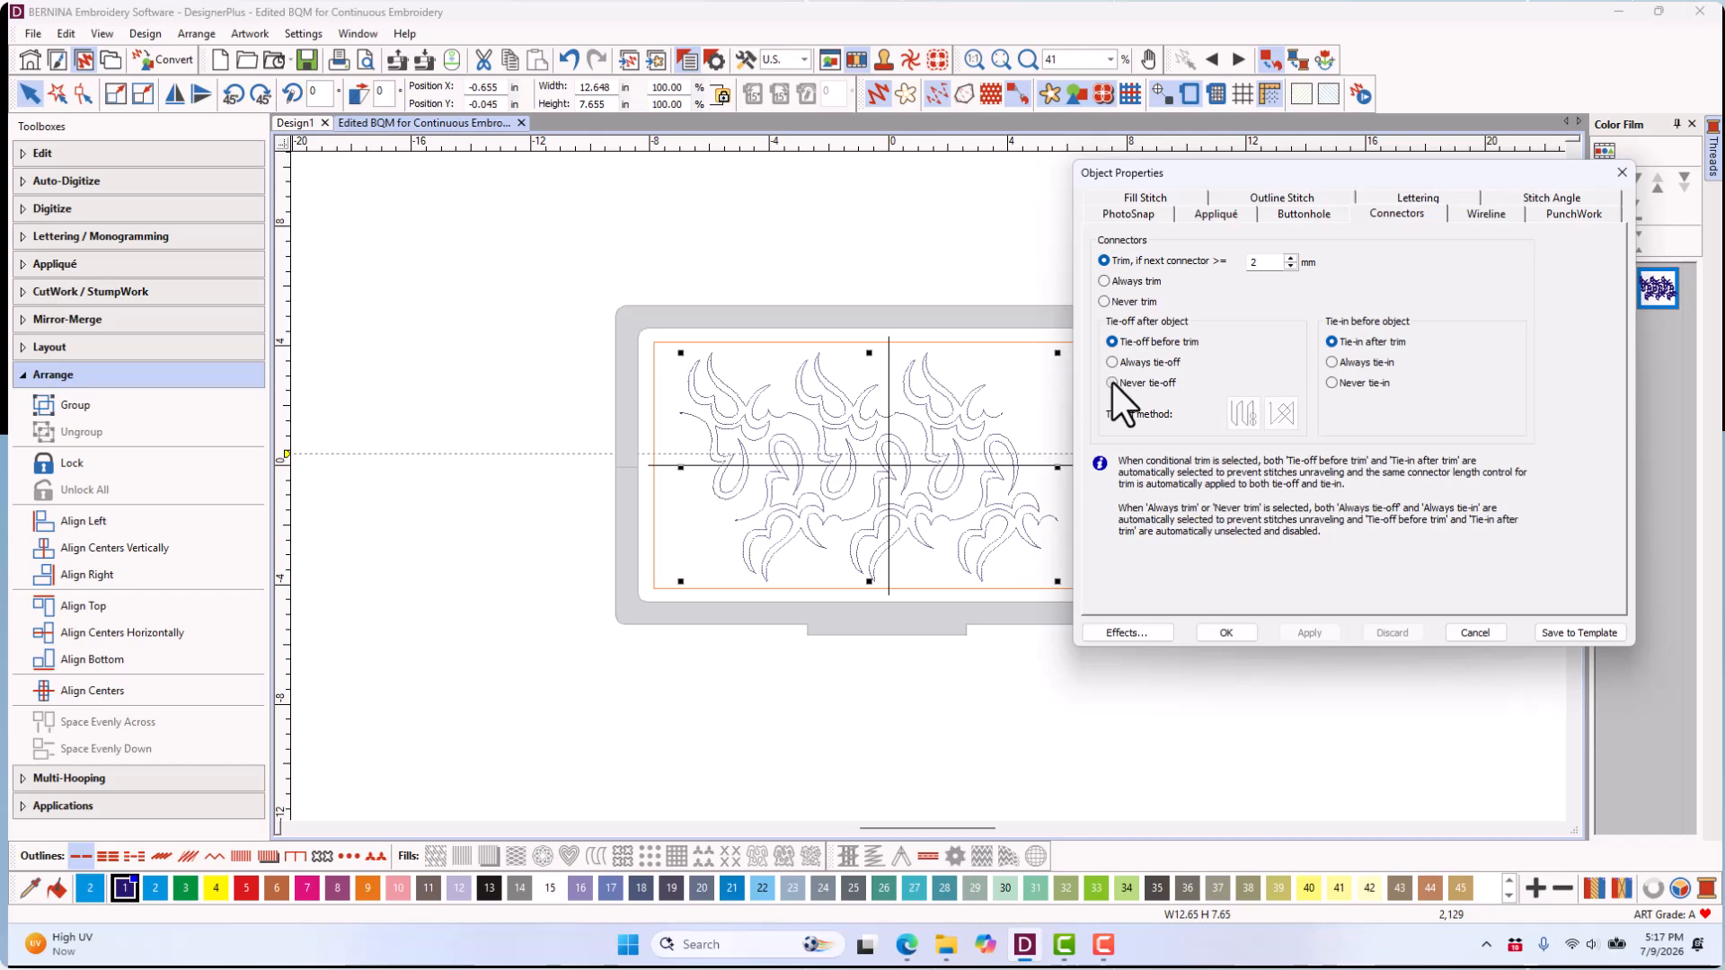
{"action": "left_click", "coordinate": [1330, 382]}
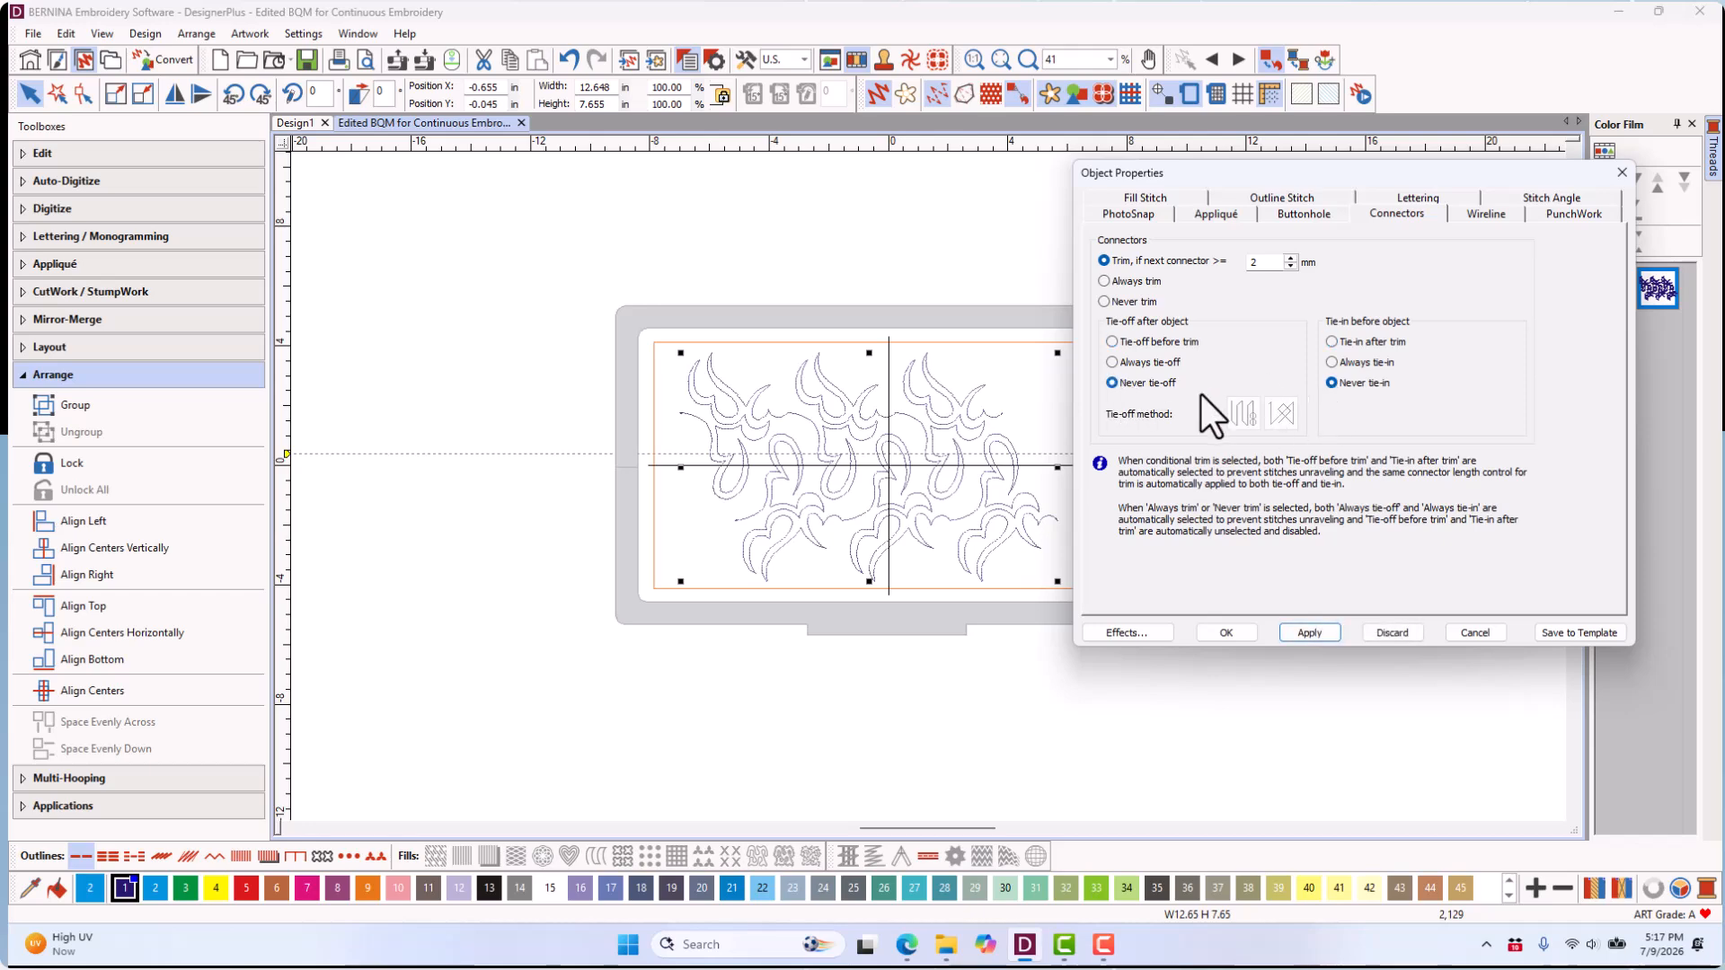
{"action": "left_click", "coordinate": [1223, 632]}
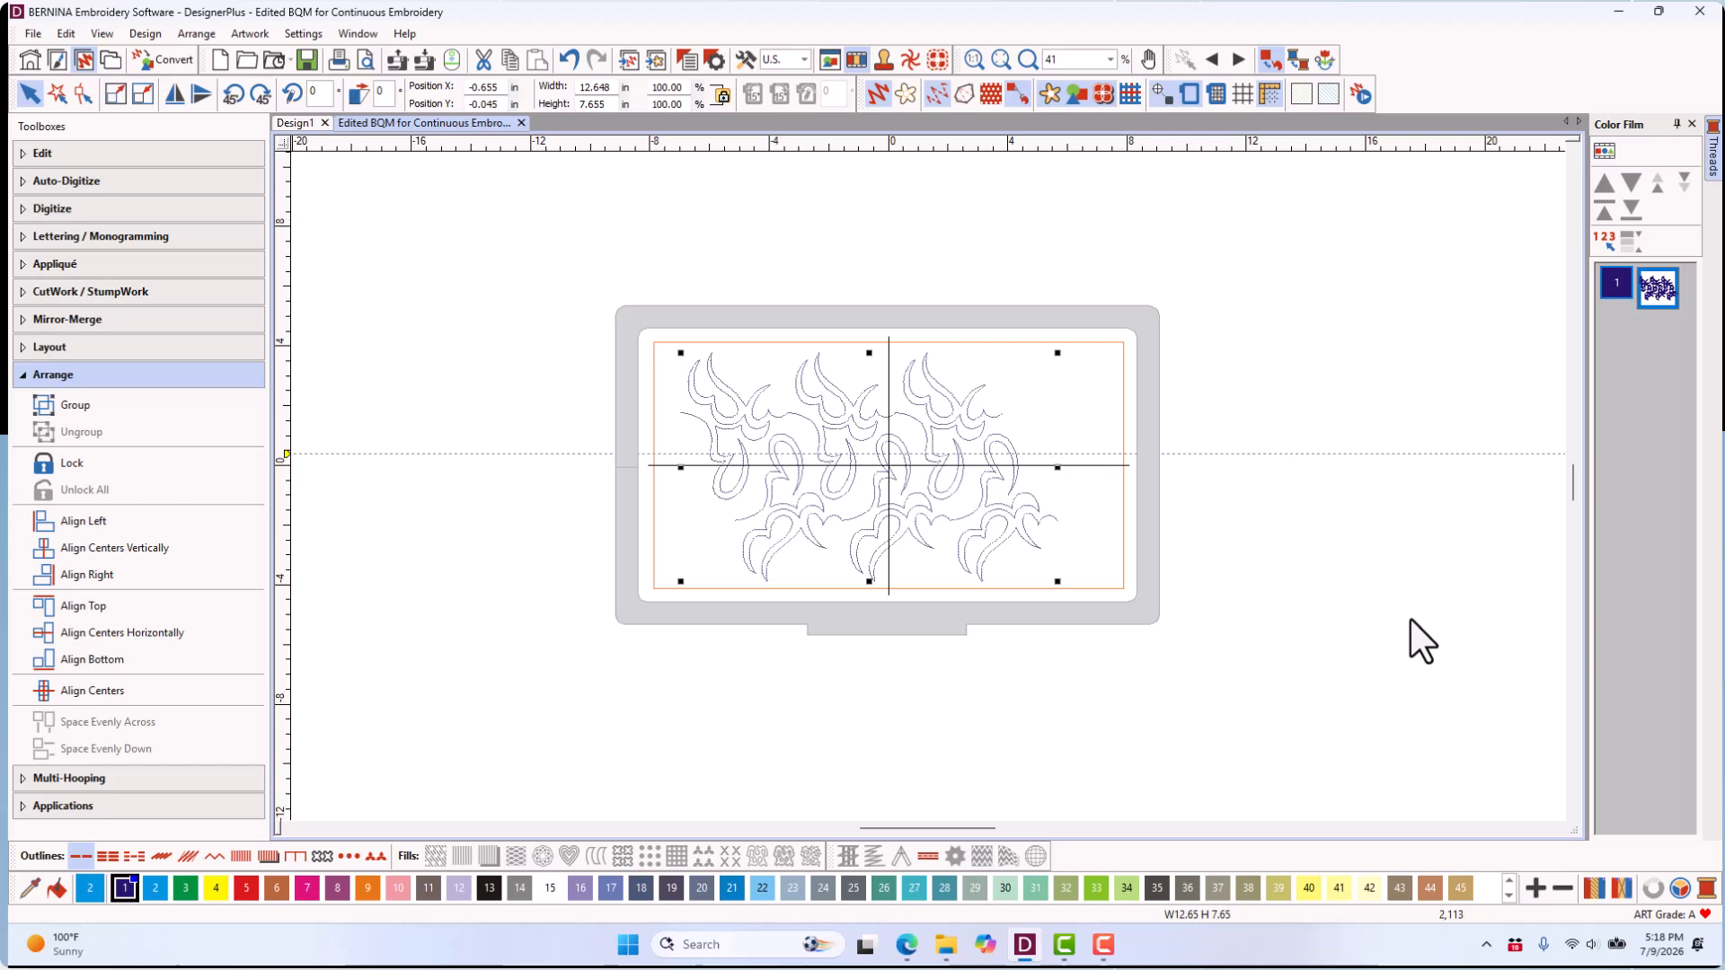
- Save the design as Edited BQM for Continuous Embroidery.ART90 in the YouTube folder, replacing the existing file
{"action": "left_click", "coordinate": [31, 34]}
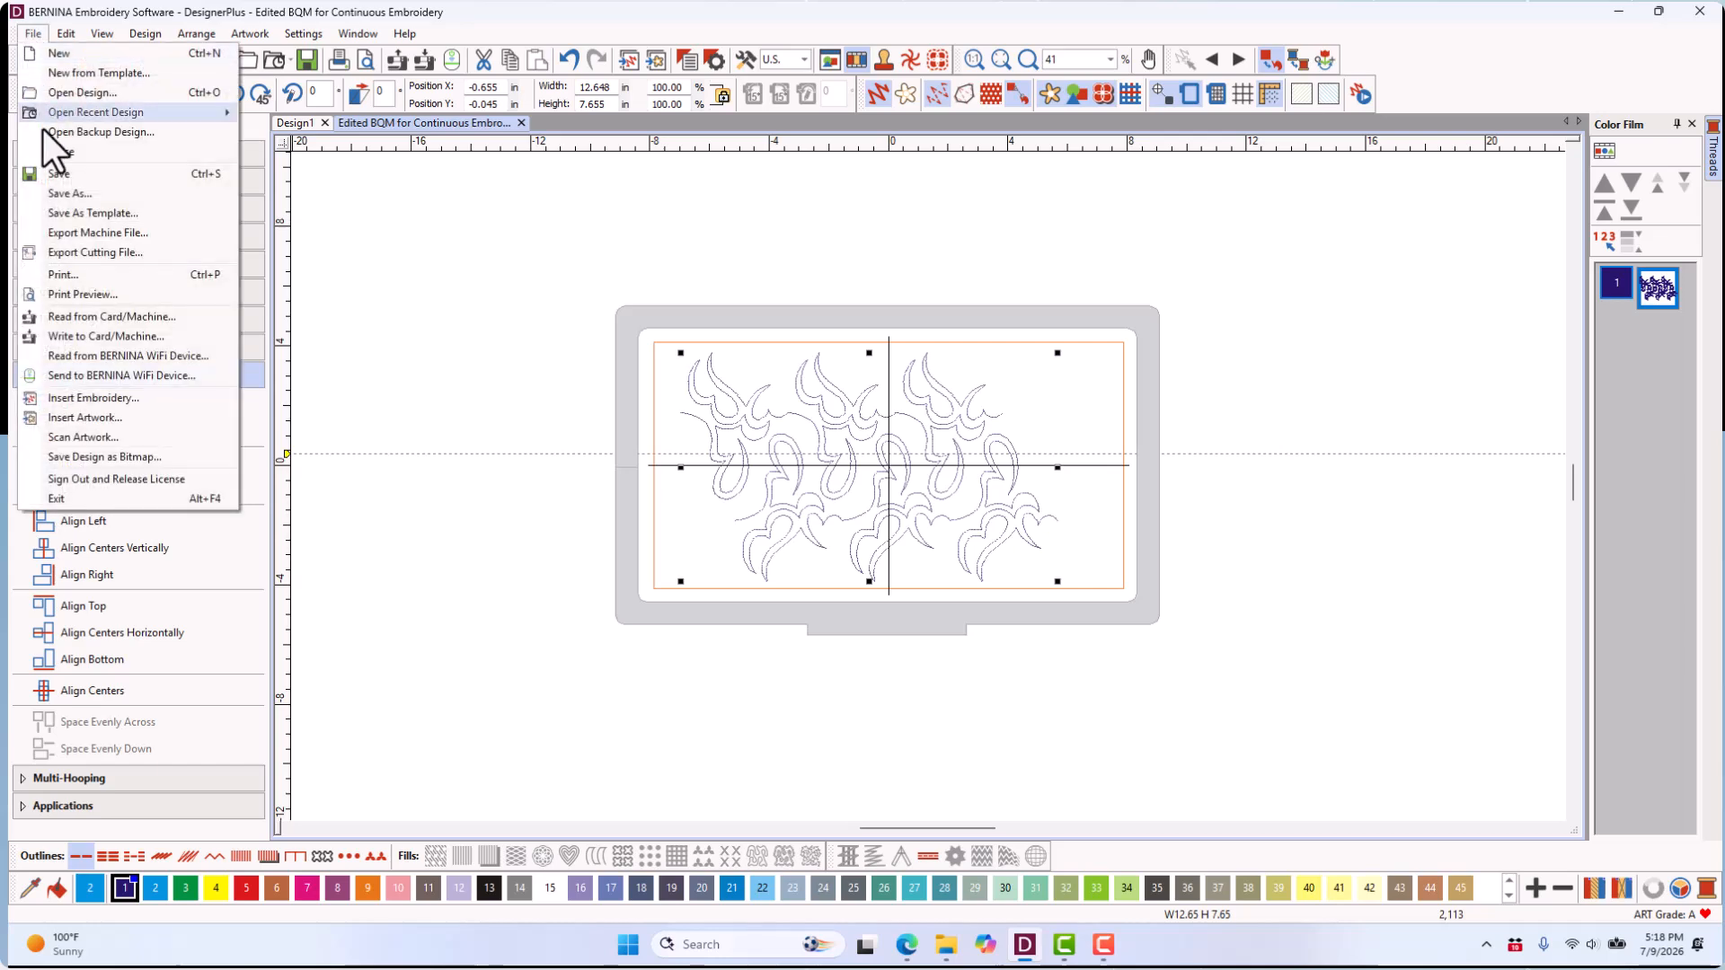
{"action": "left_click", "coordinate": [65, 195]}
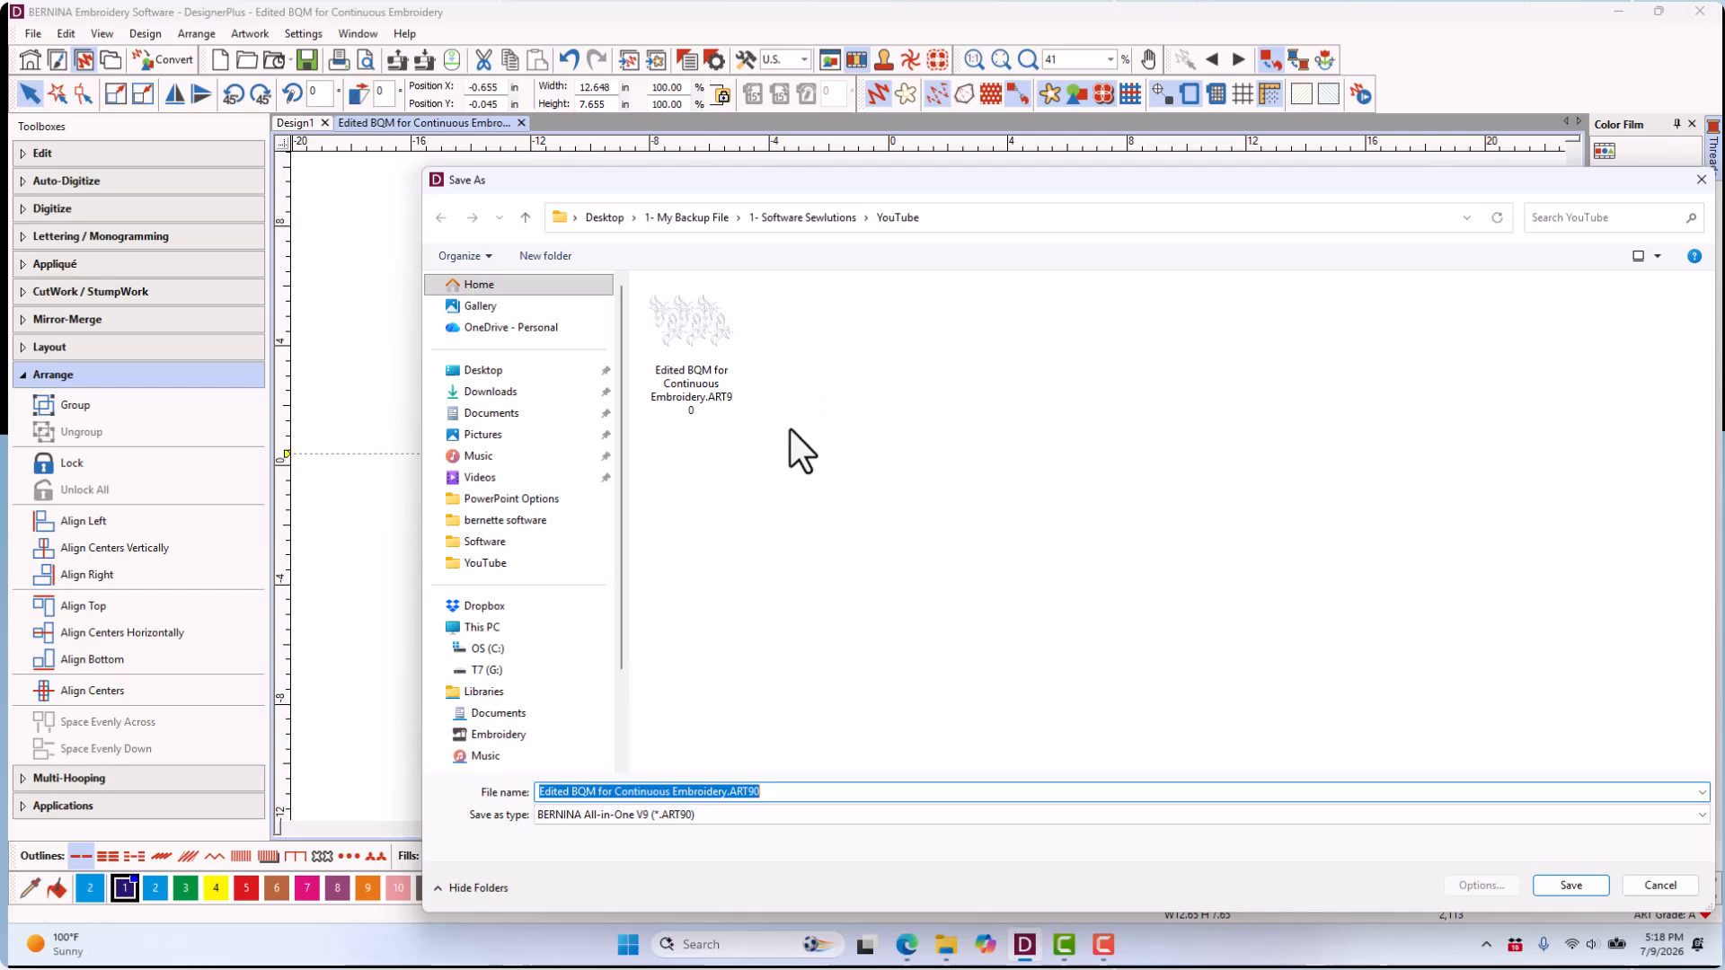
{"action": "left_click", "coordinate": [677, 399]}
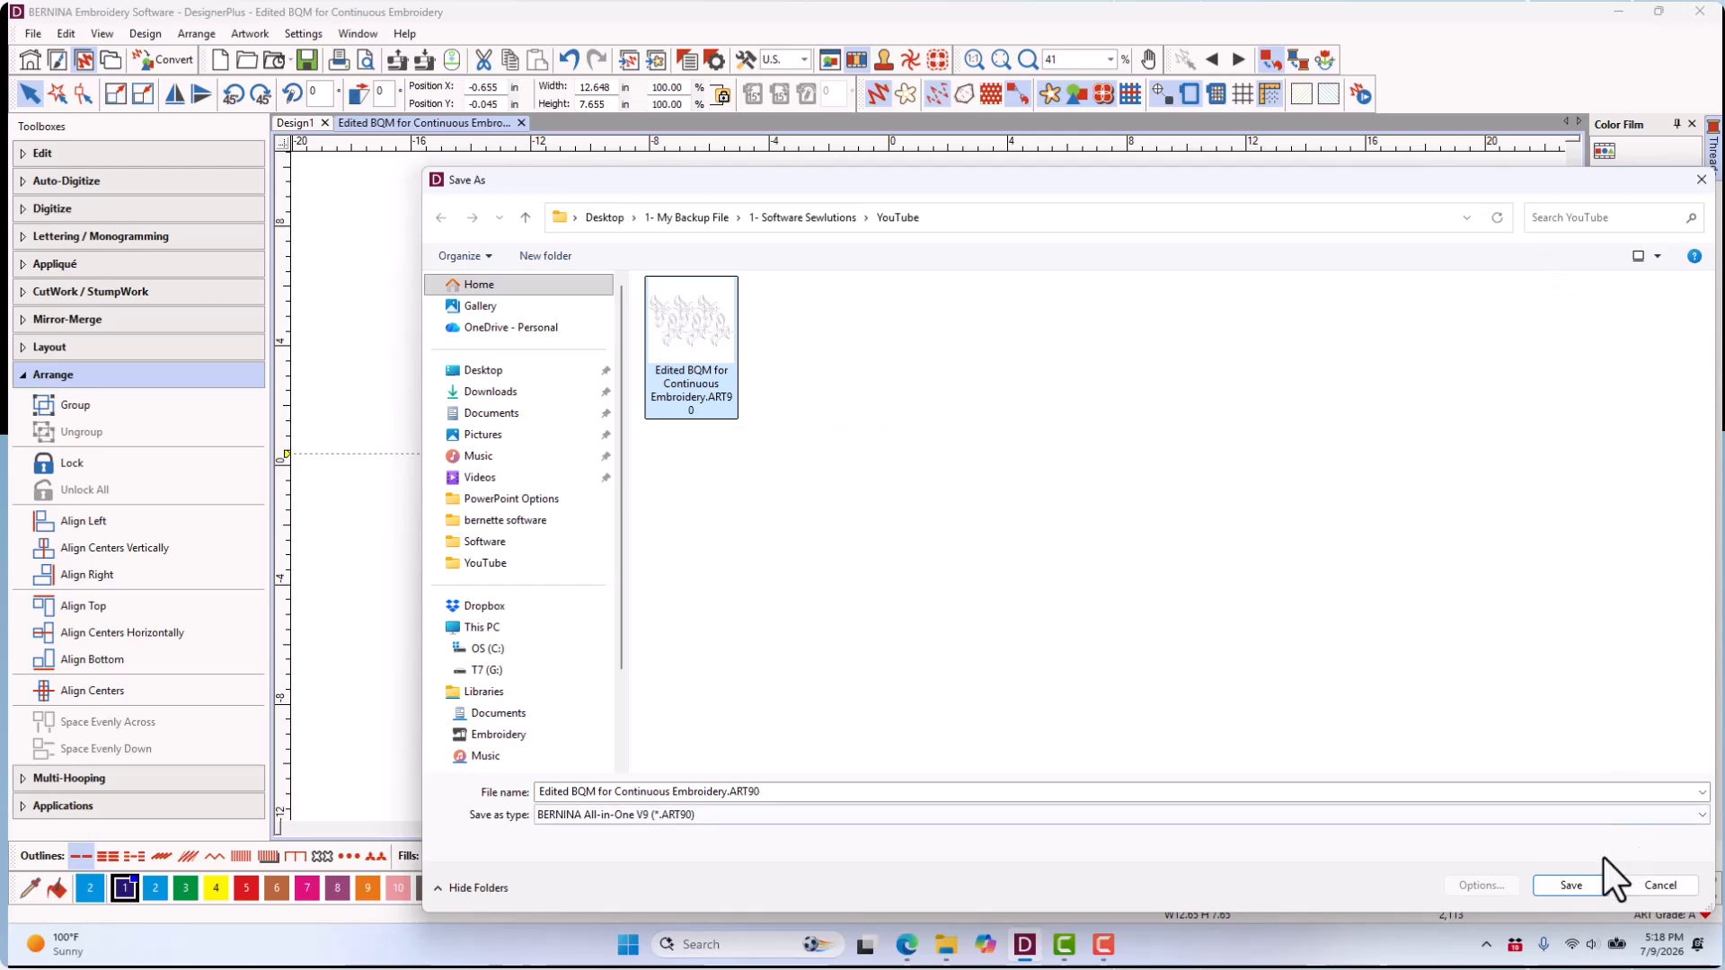
{"action": "left_click", "coordinate": [1568, 885]}
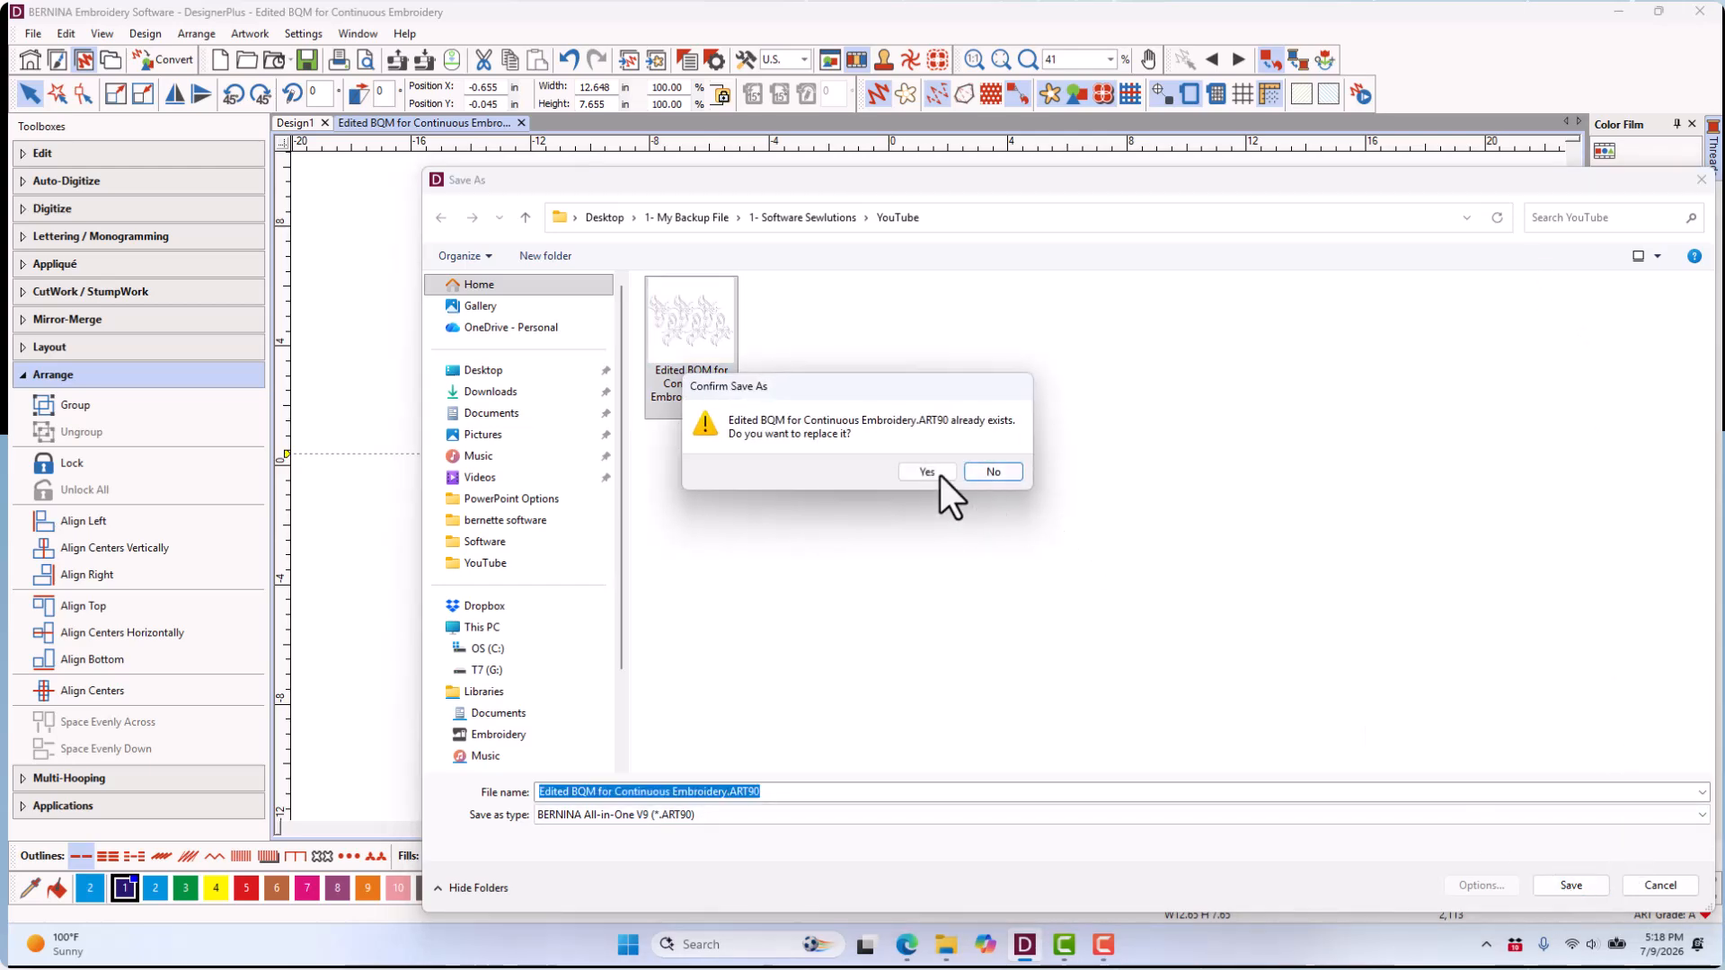
{"action": "left_click", "coordinate": [925, 472]}
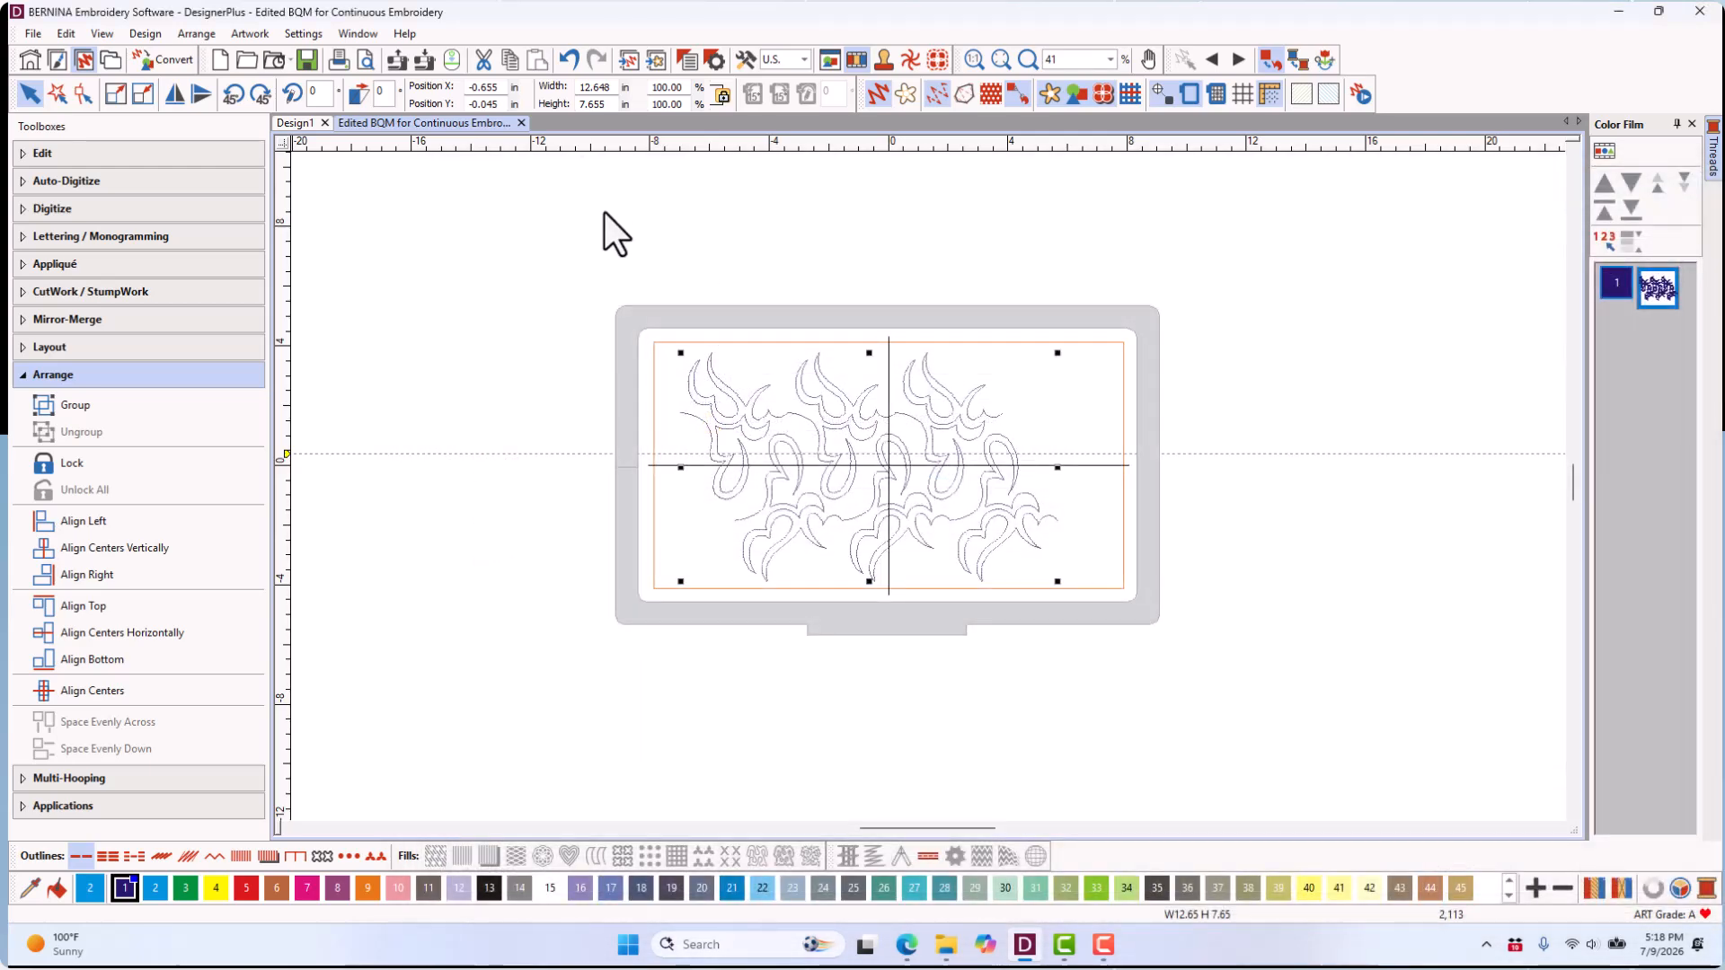